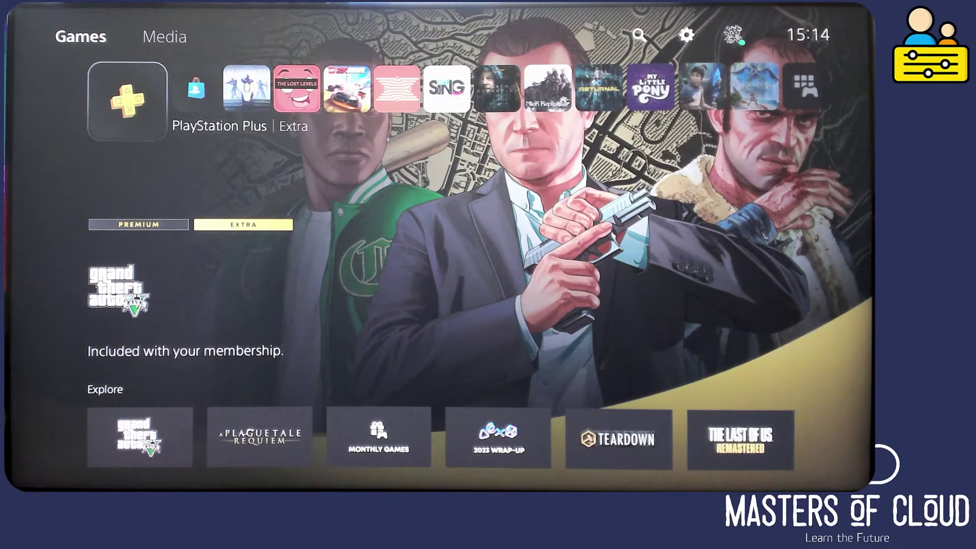
- Open the console Settings from the Settings gear in the home screen's top bar
key("Up")
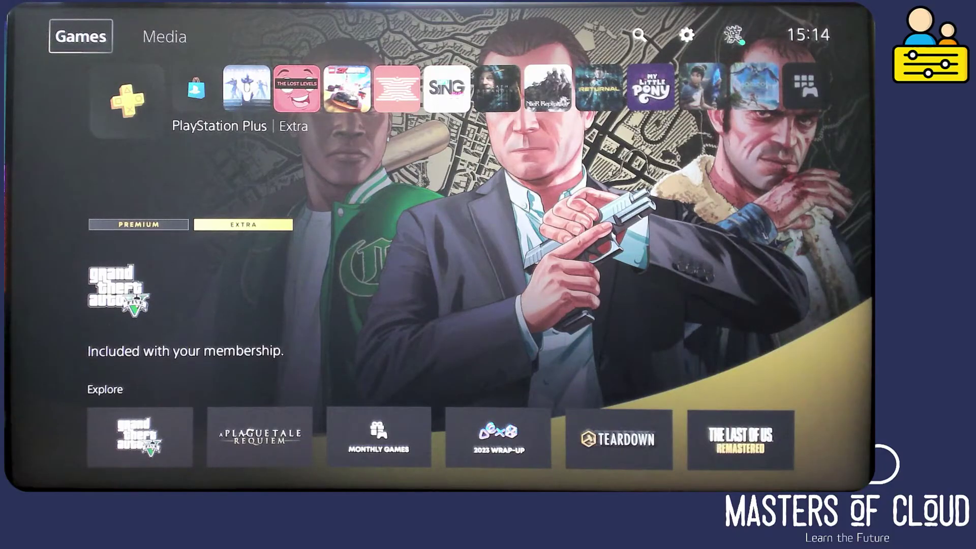
key("Right")
key("Right")
key("Right")
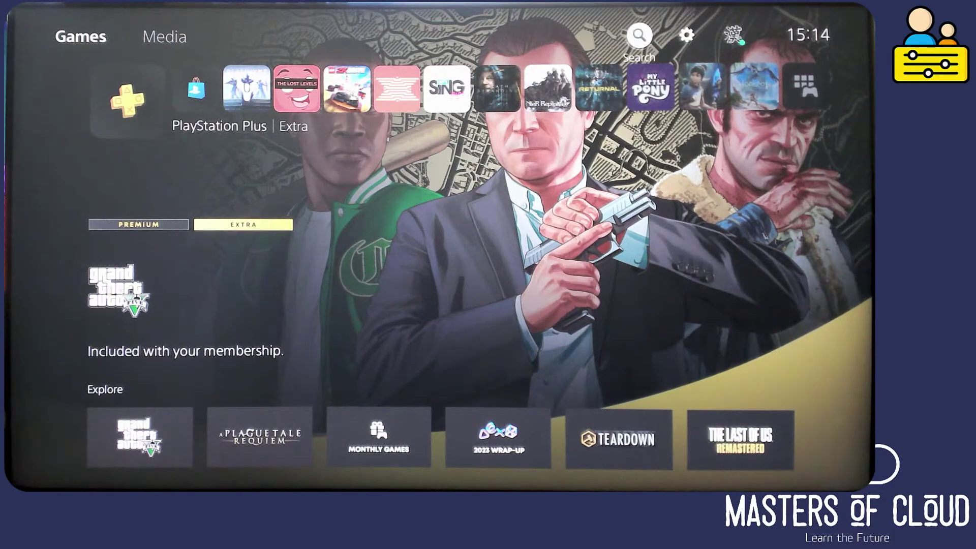
key("Left")
key("Left")
key("Left")
key("Right")
key("Right")
key("Right")
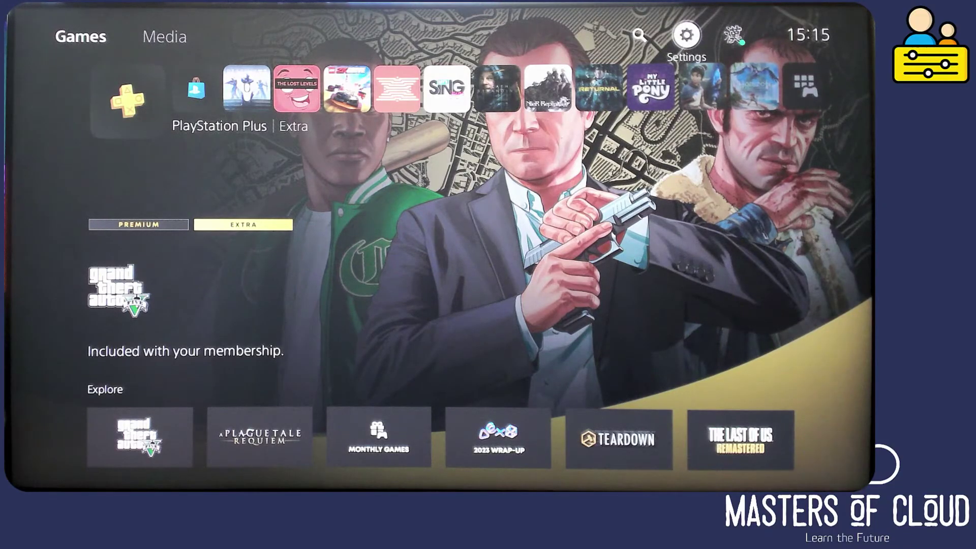
key("Return")
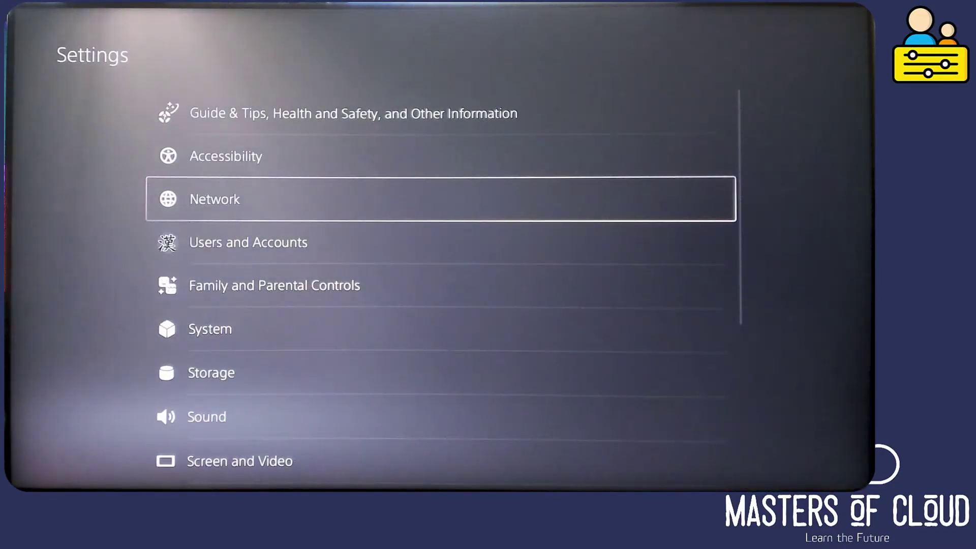
- Open Family Management under Family and Parental Controls and move down to Add Family Member
key("Down")
key("Down")
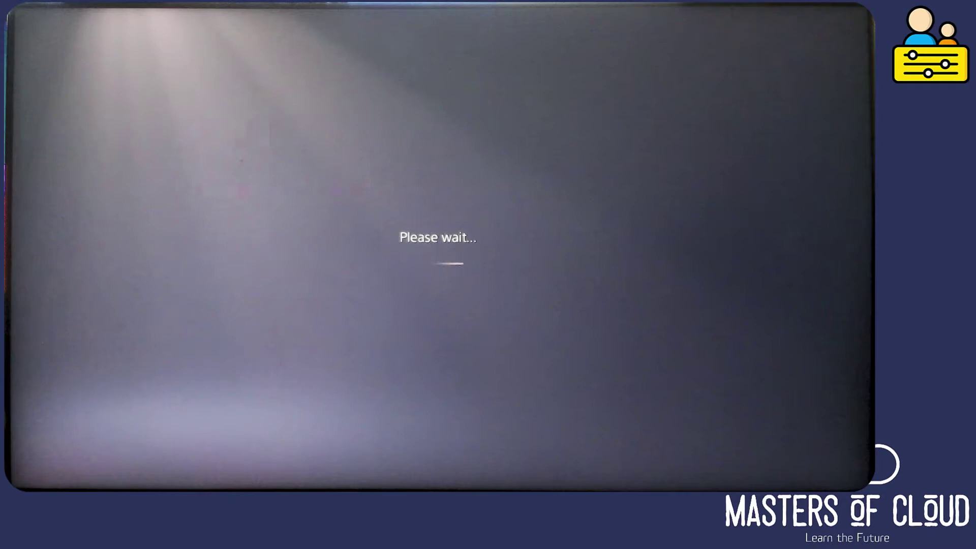
key("Down")
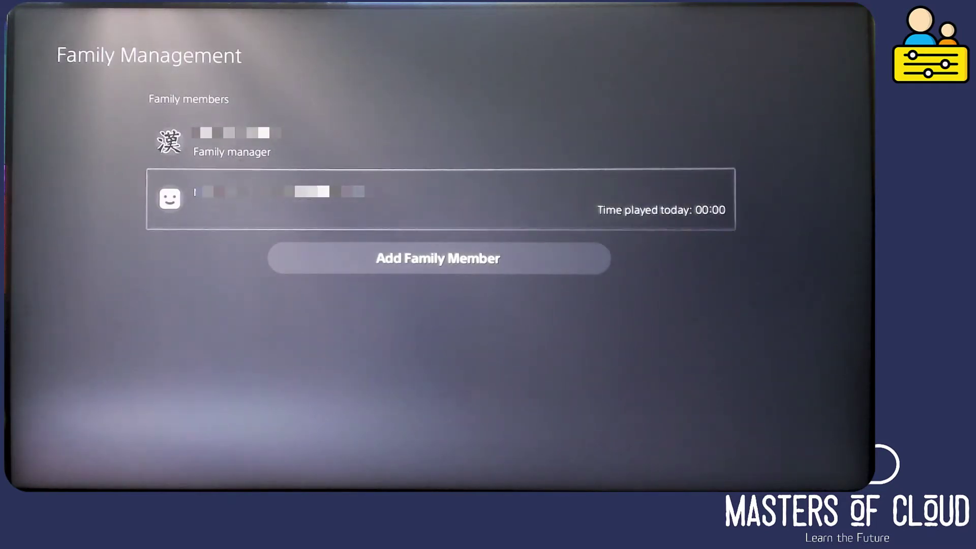
key("Down")
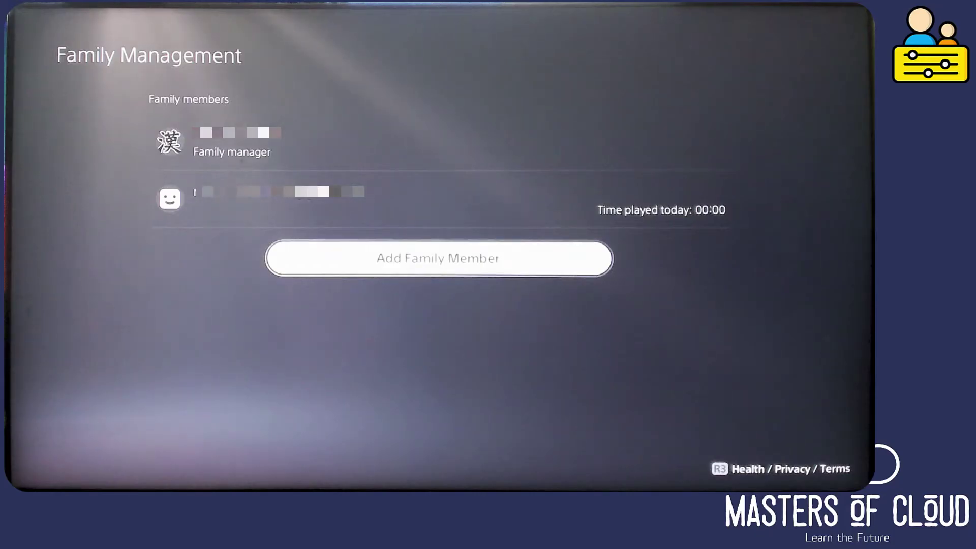
- Choose Add Family Member to get the web address and QR code for continuing online
key("Return")
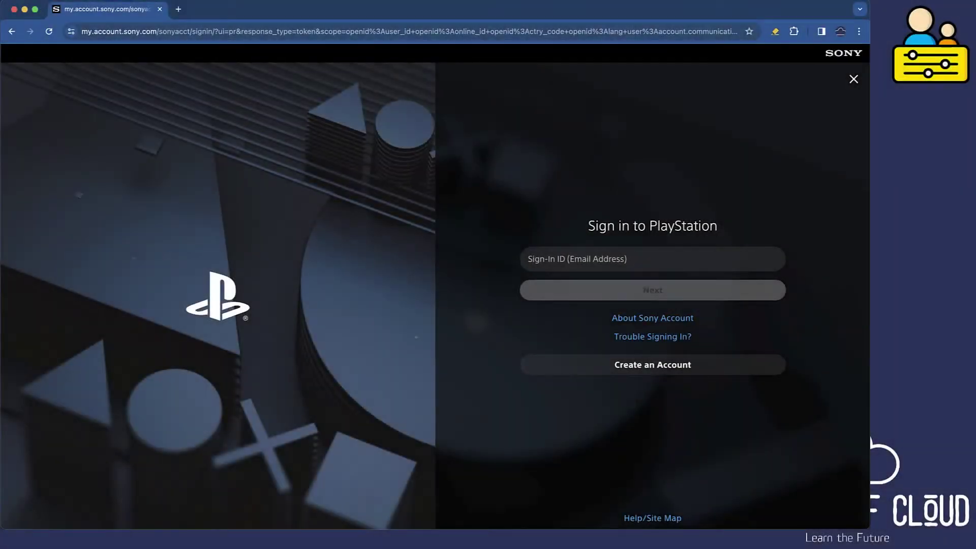
- Sign in to the Sony Account website with the parent's sign-in ID and password
left_click(653, 258)
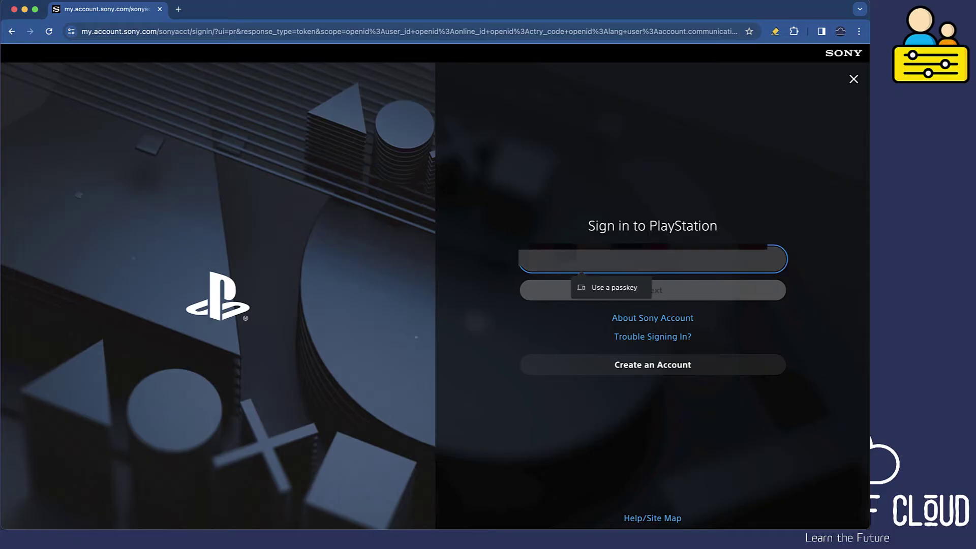
key("super+v")
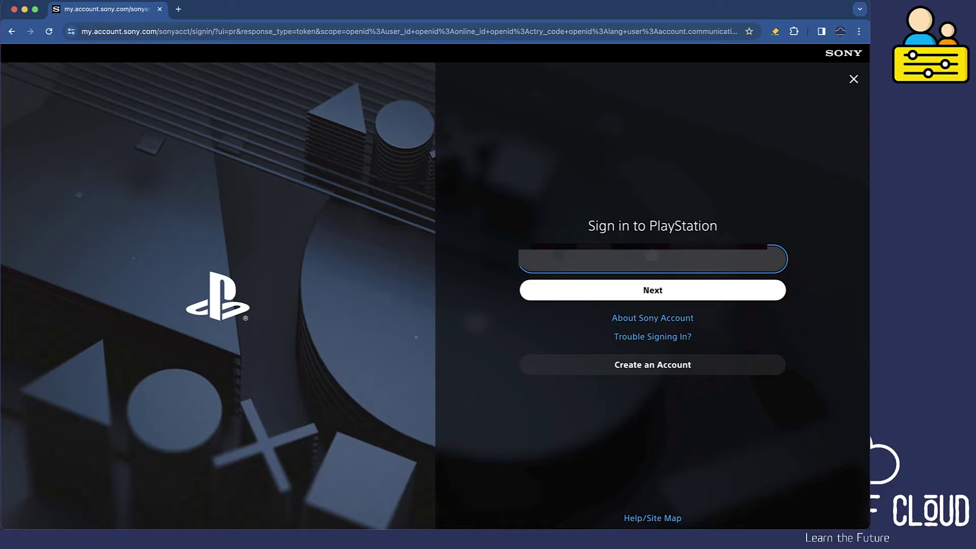
left_click(641, 290)
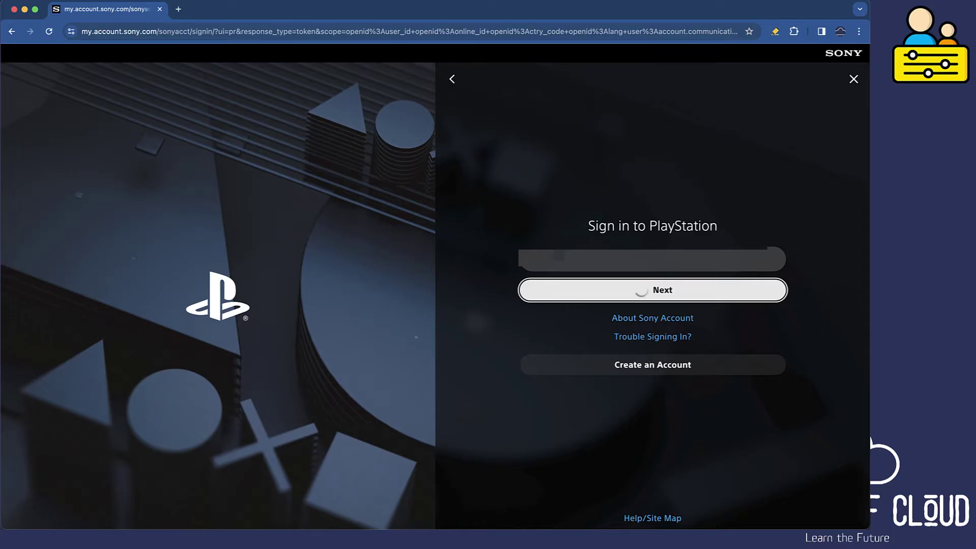
left_click(651, 280)
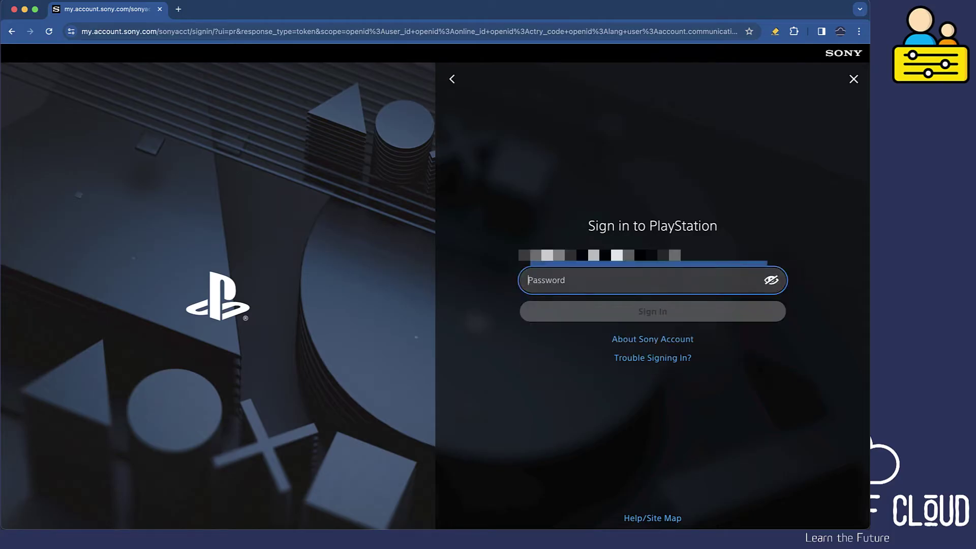
type("••••••••")
key("Return")
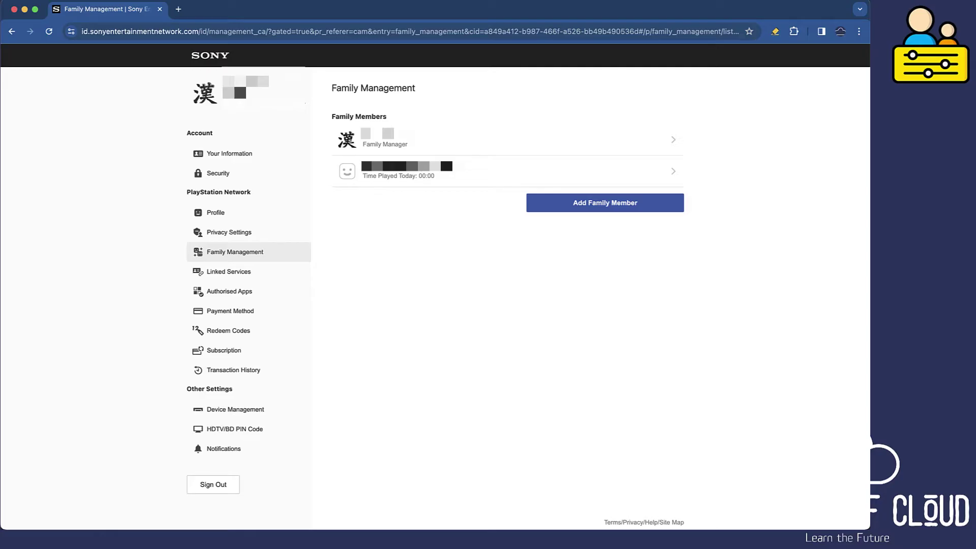
- Start adding a child and enter birth date Day 1, Month 1, Year 2016
left_click(604, 203)
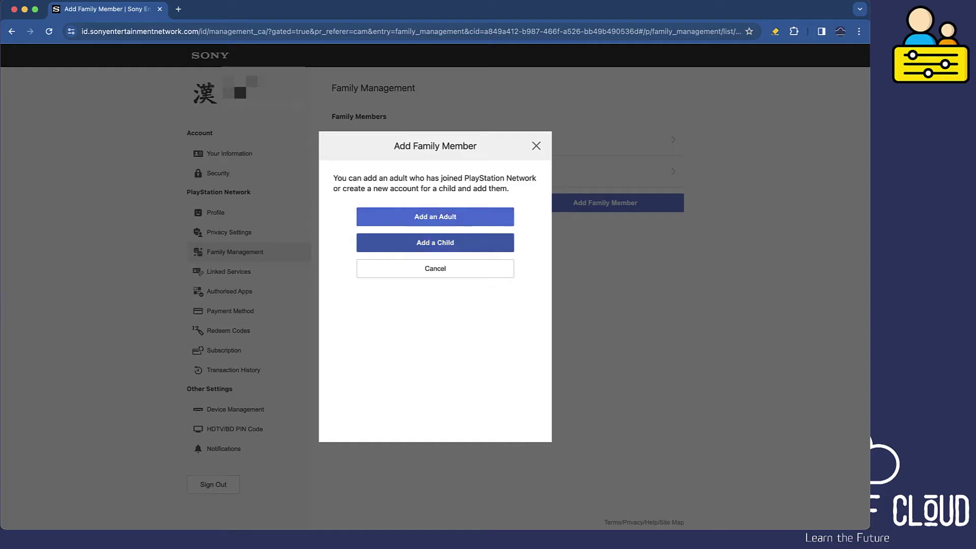
left_click(435, 243)
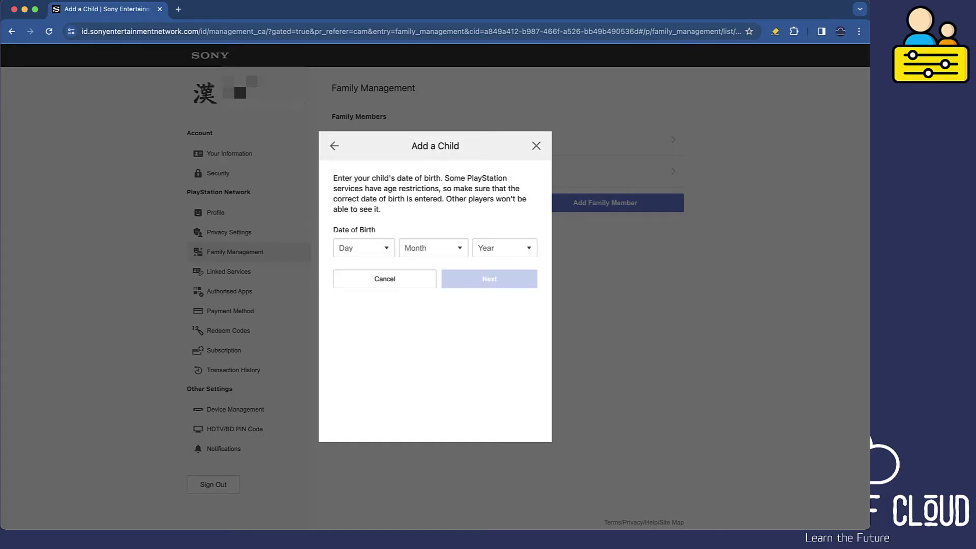
left_click(363, 247)
left_click(351, 262)
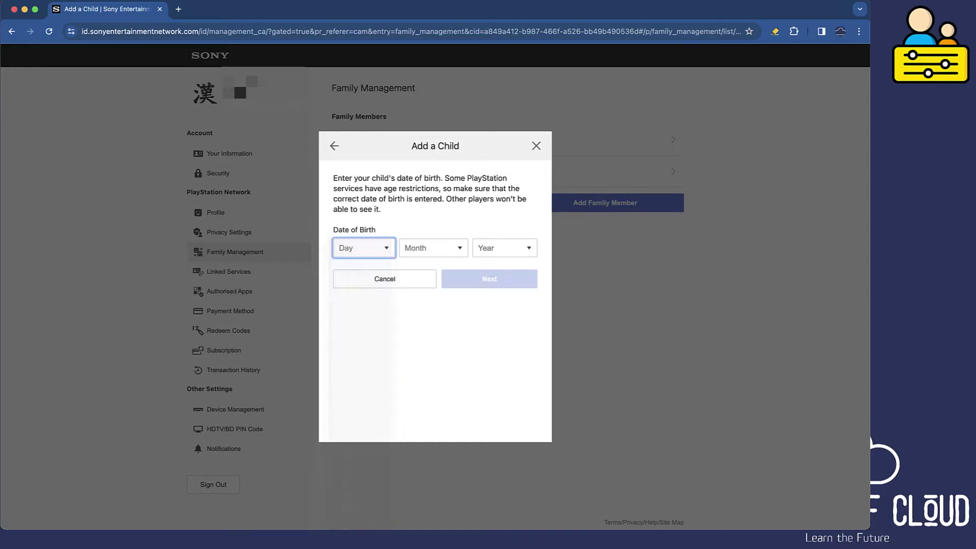
left_click(364, 248)
key("Return")
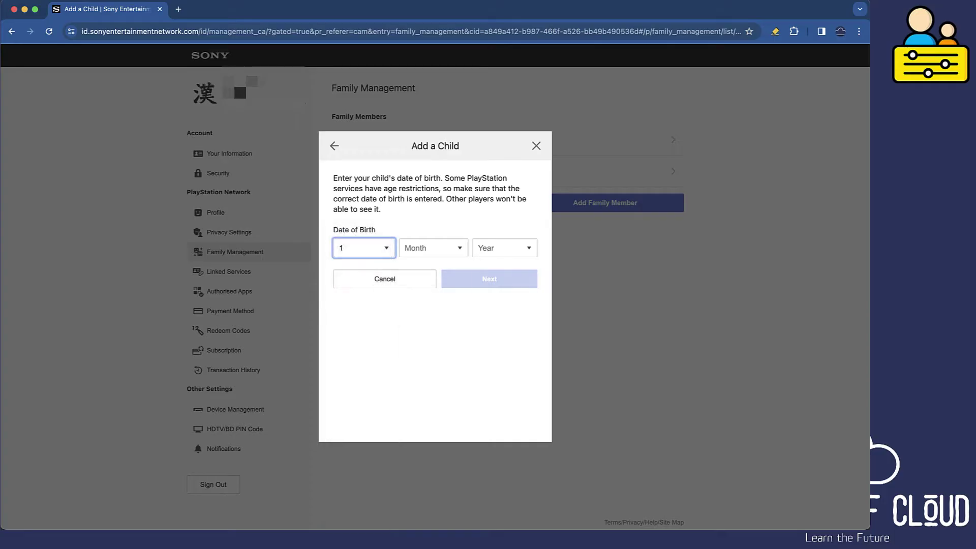
left_click(433, 248)
left_click(431, 262)
left_click(504, 248)
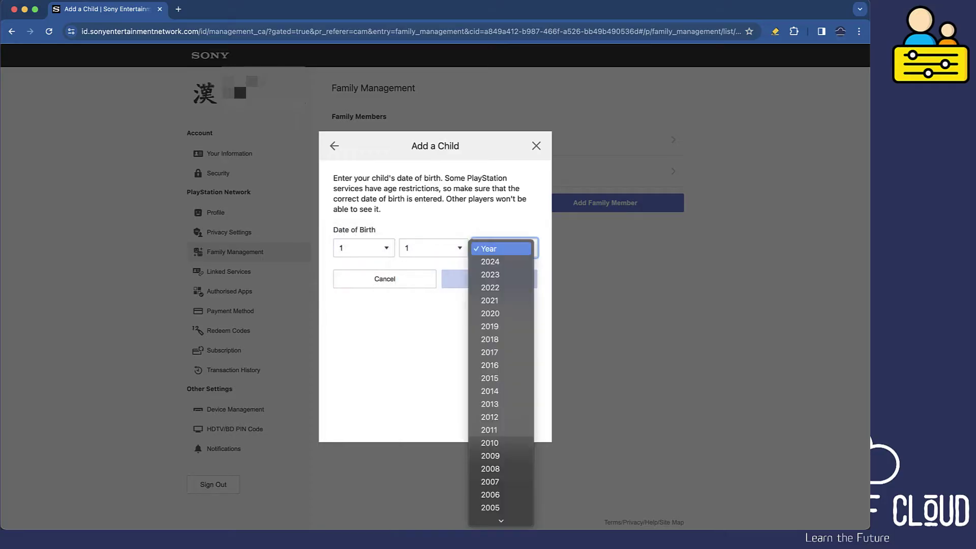
left_click(489, 365)
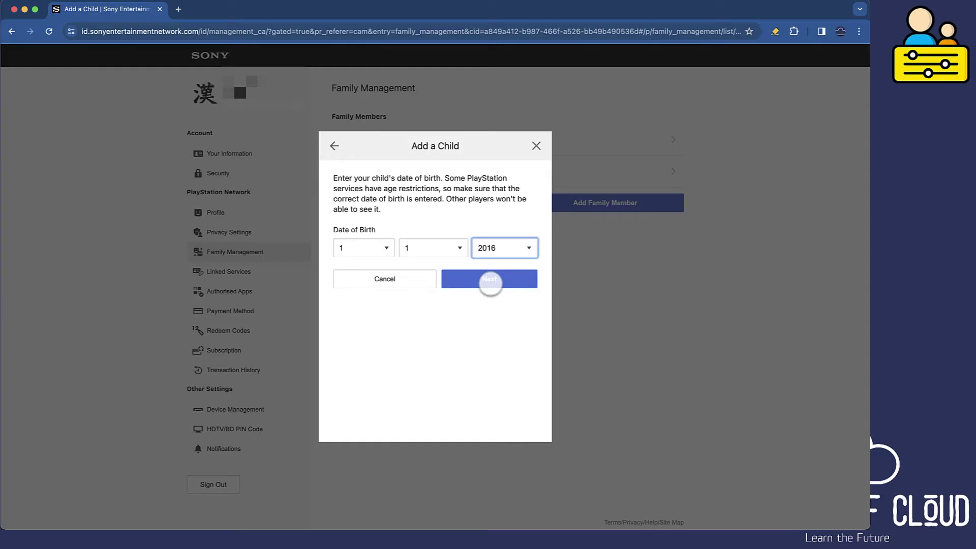
left_click(491, 282)
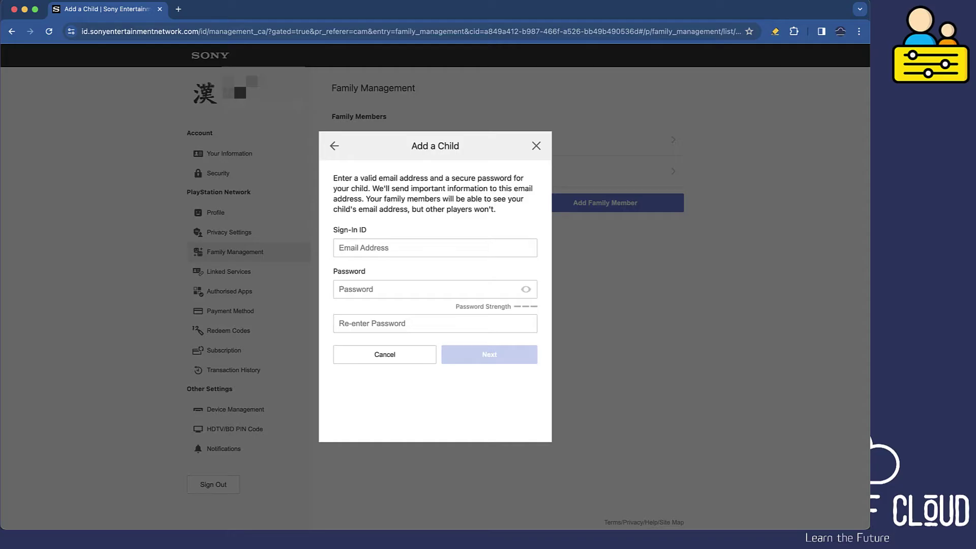
- Enter the child's sign-in e-mail and password, then submit them
type("child@email.com")
key("Tab")
type("•••••••••")
key("Tab")
type("•••••••••")
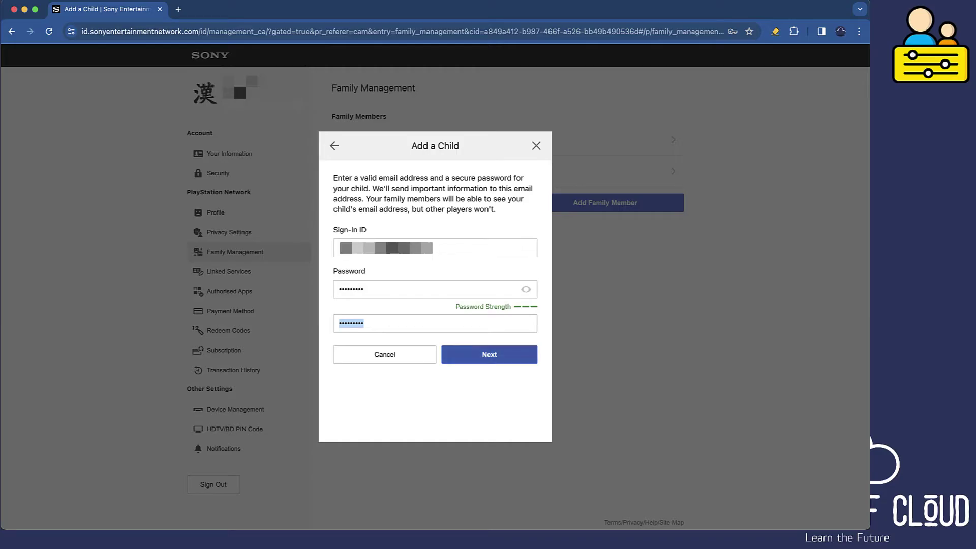
left_click(491, 354)
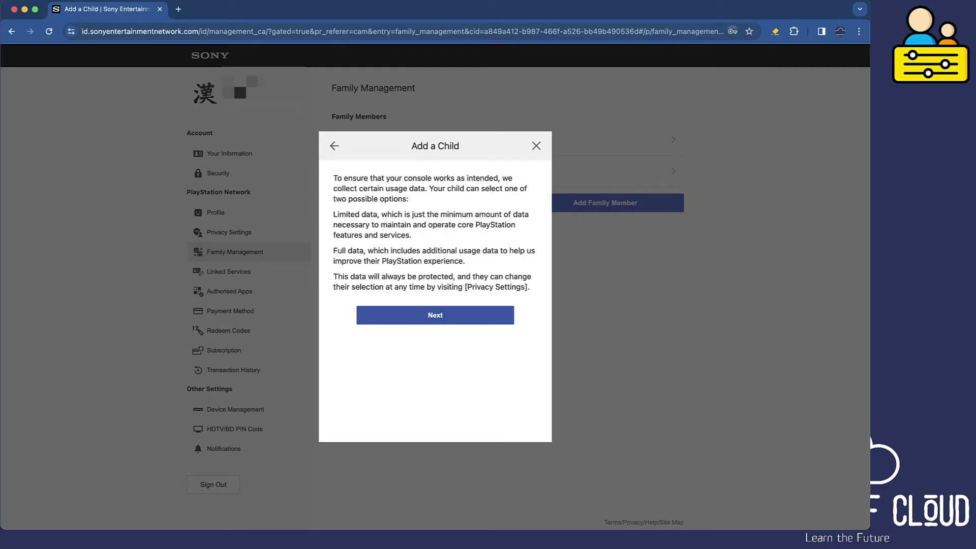
- Accept the usage-data notice, personalisation information and child account permissions to reach Parental Controls
key("Return")
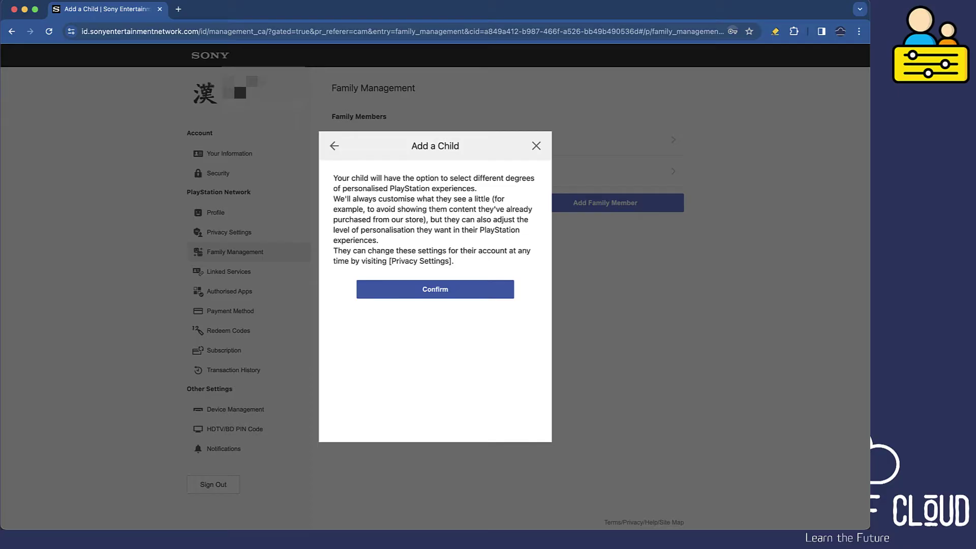
left_click(435, 290)
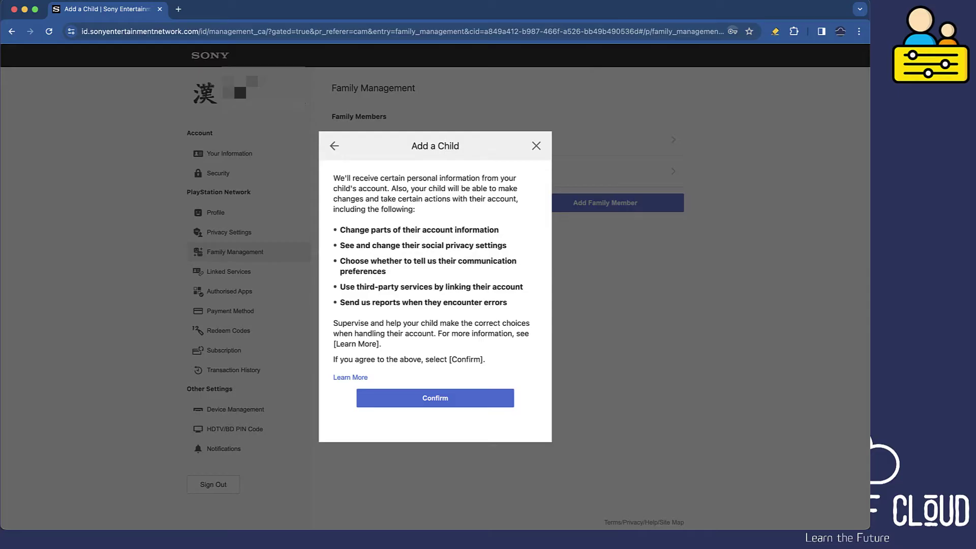
left_click(435, 397)
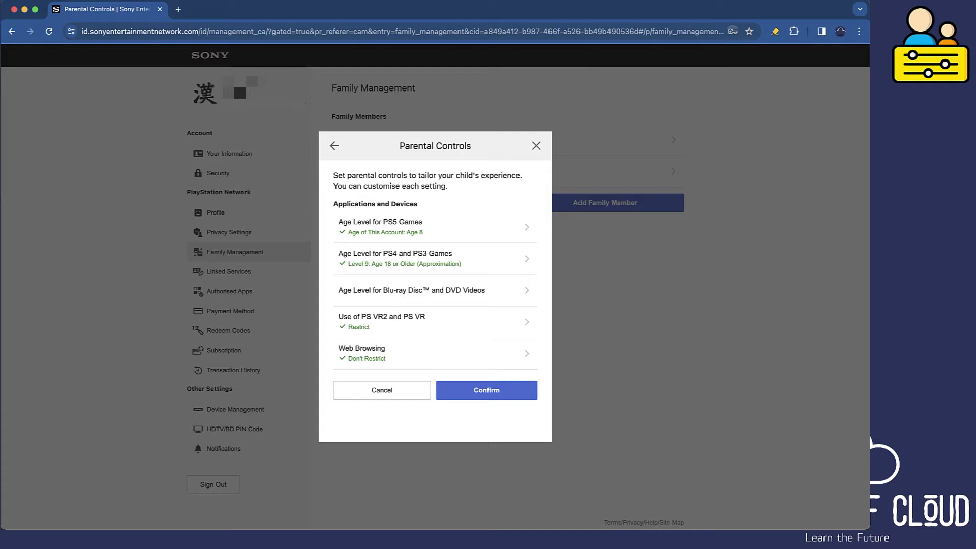
- Limit PS5 games to the 7 Years Old age level
left_click(432, 227)
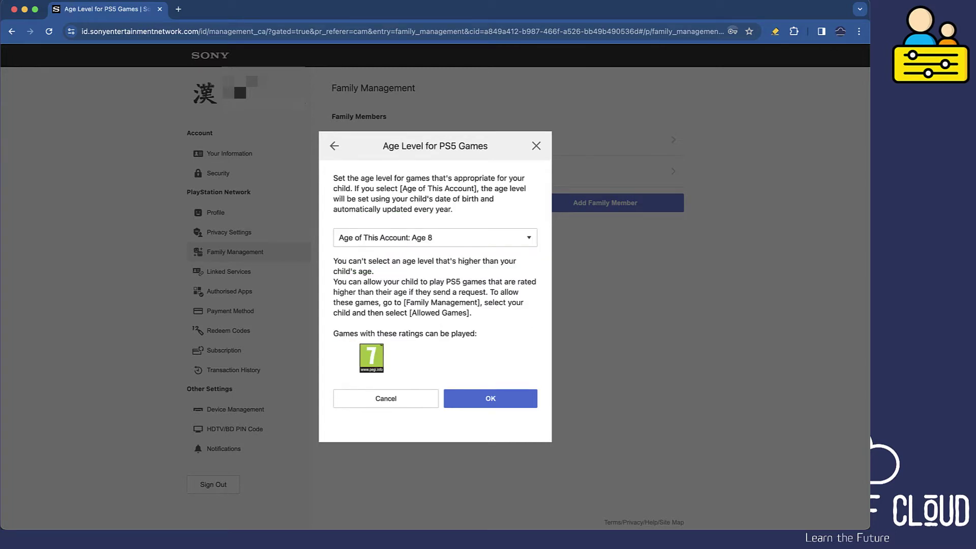
left_click(435, 237)
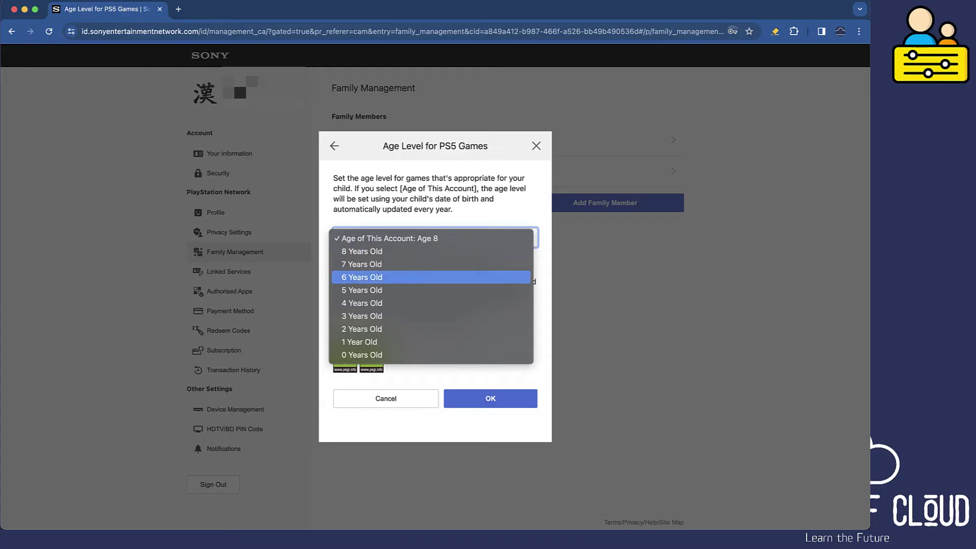
left_click(361, 263)
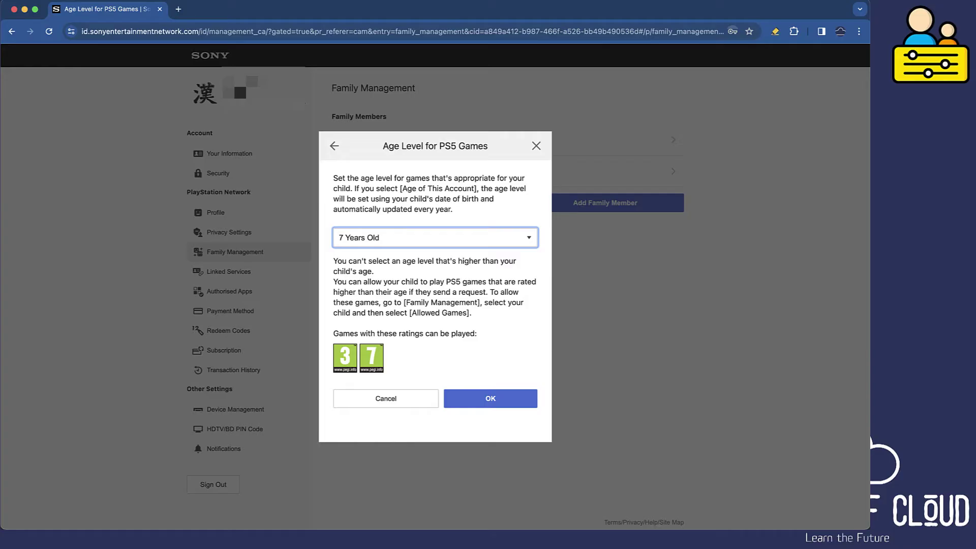
left_click(490, 398)
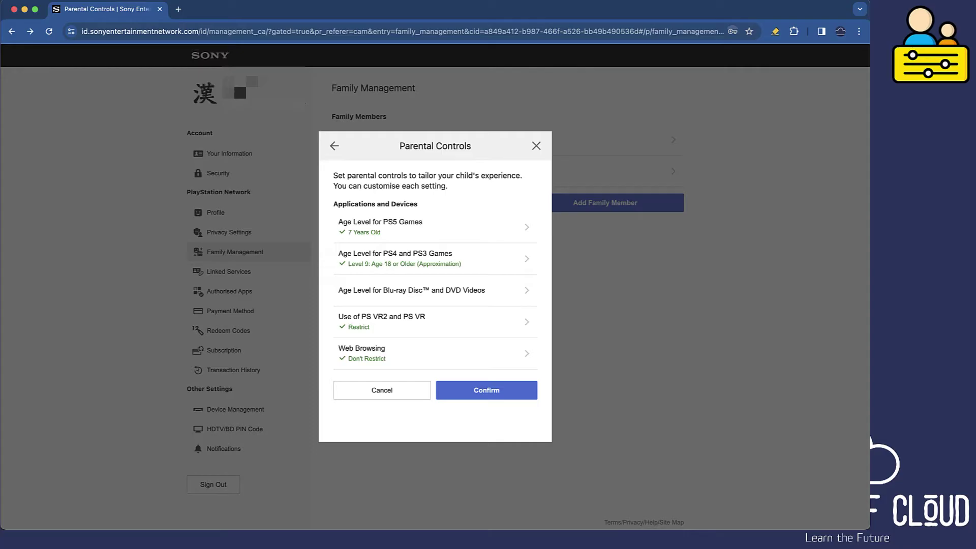
- Set the PS4 and PS3 games age level to Level 3: Age 6 or Older
left_click(434, 258)
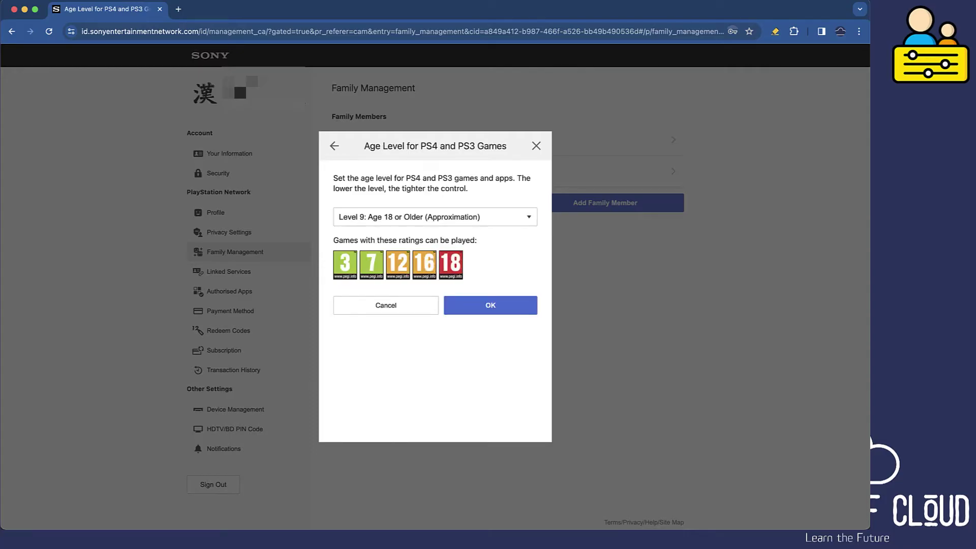
left_click(434, 217)
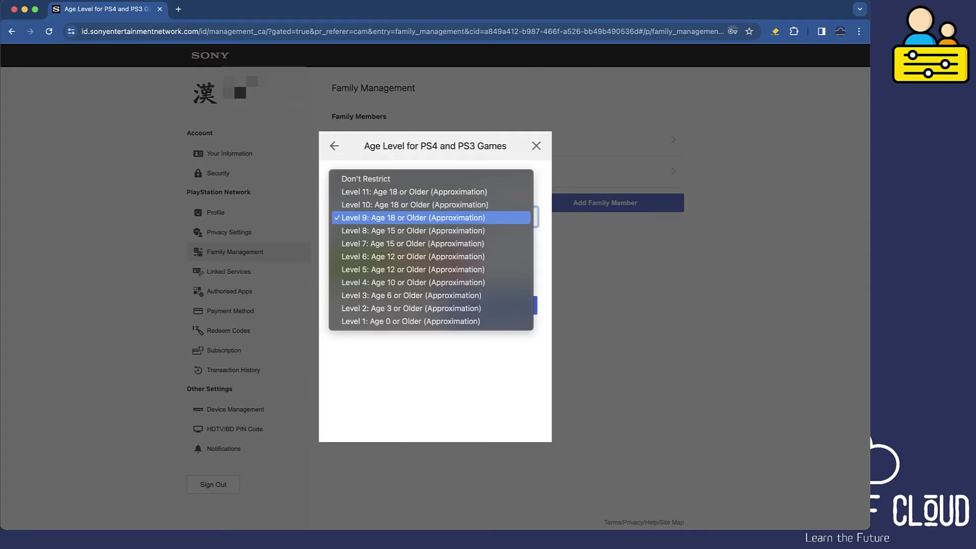
left_click(413, 282)
left_click(434, 216)
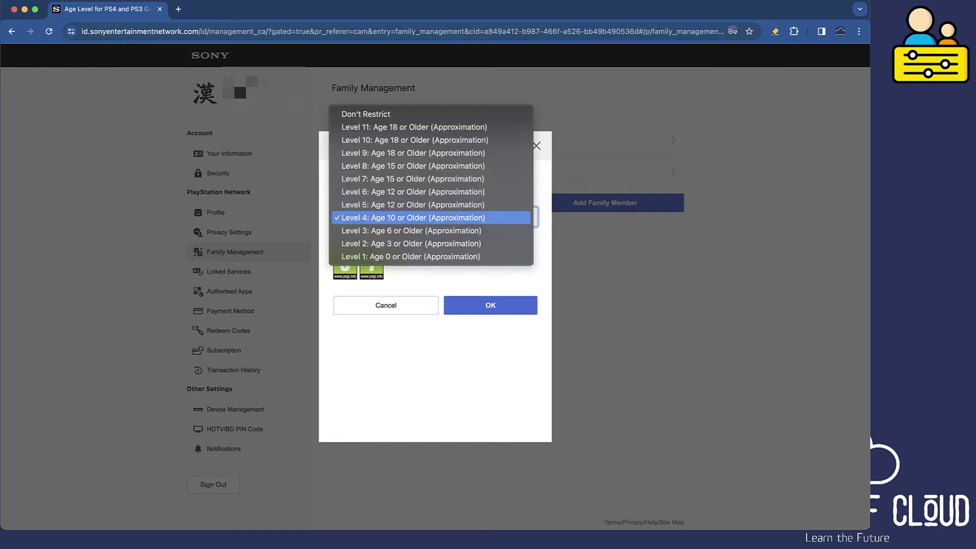
left_click(406, 227)
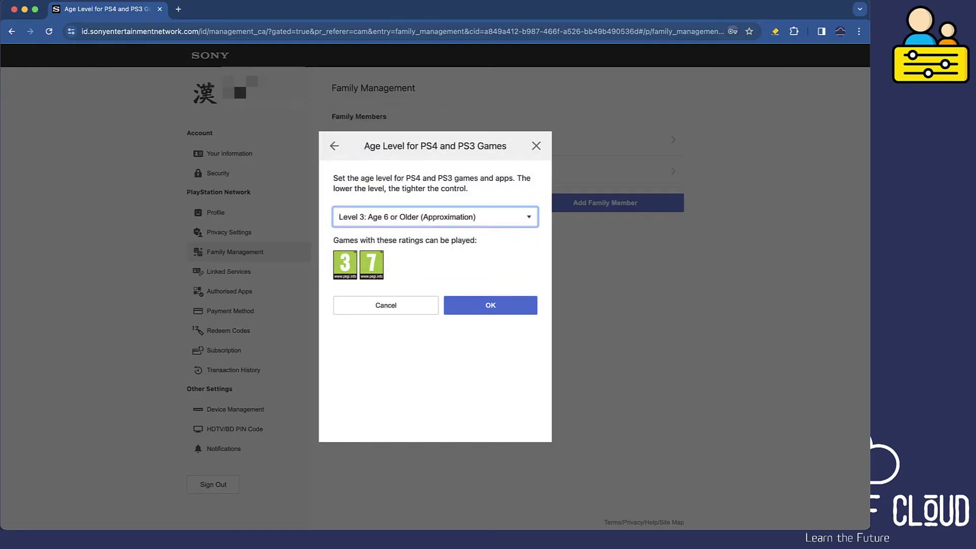
left_click(490, 305)
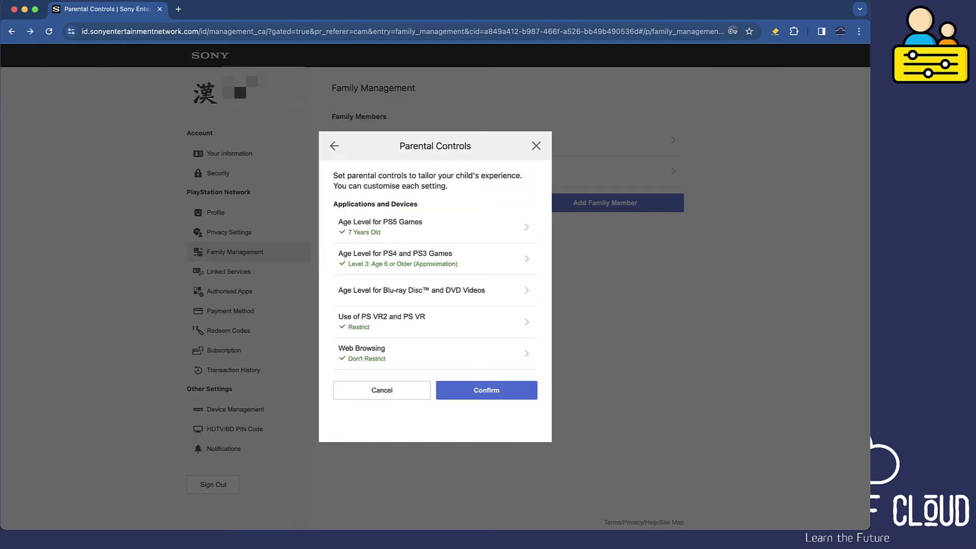
- Set the Blu-ray Disc age level to 0
left_click(412, 290)
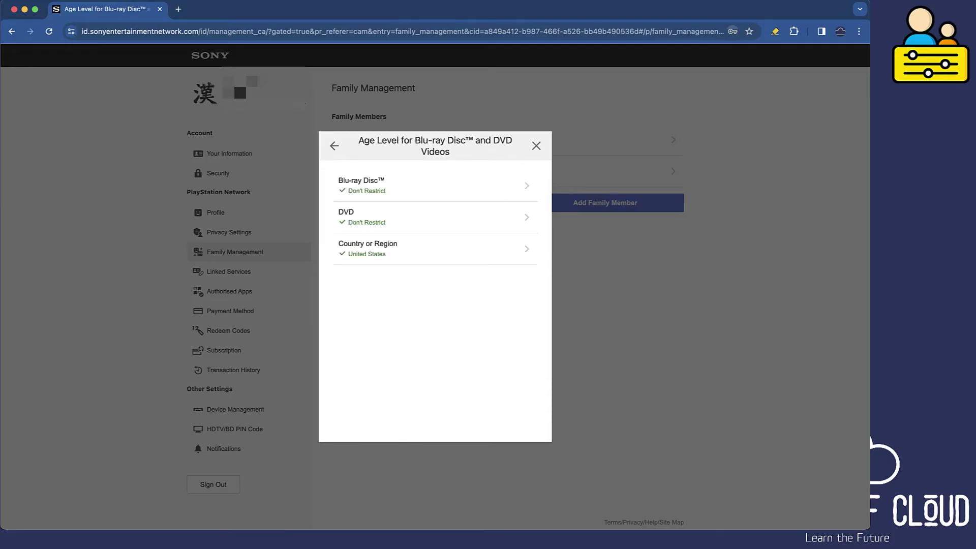
left_click(432, 185)
left_click(435, 216)
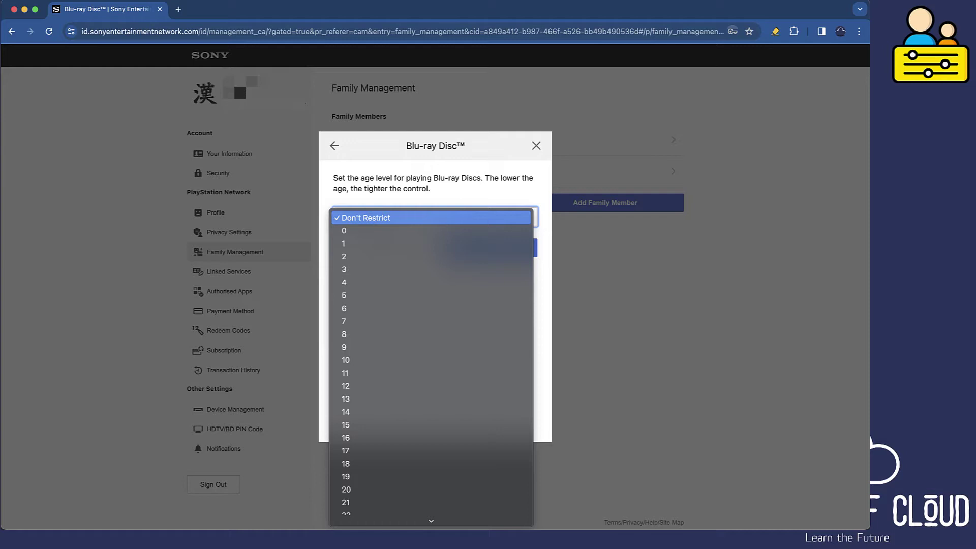
left_click(435, 216)
key("Down")
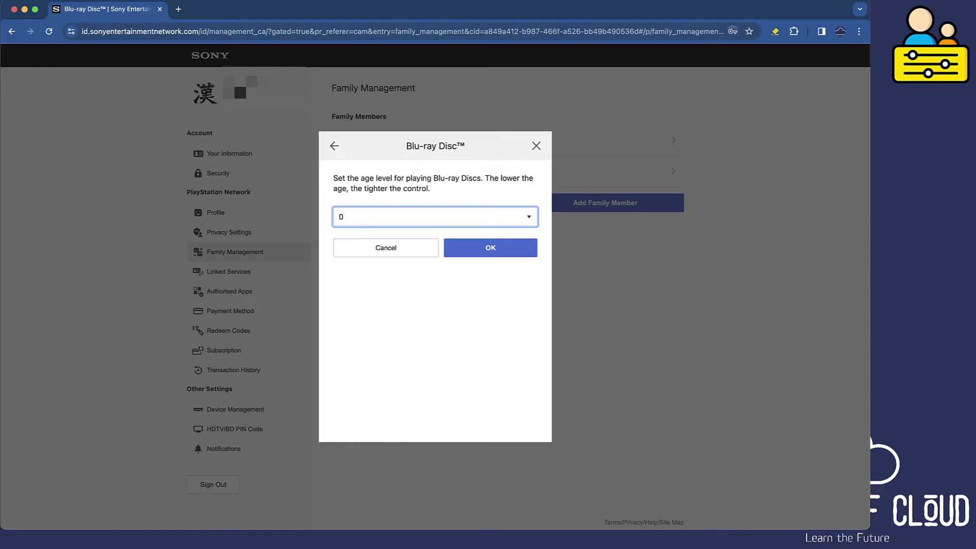
key("space")
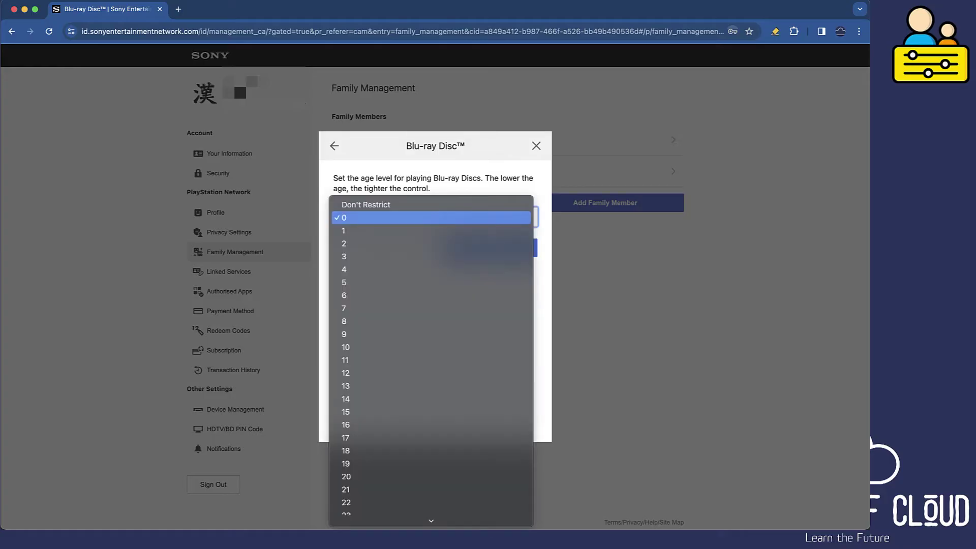
key("Up")
key("Escape")
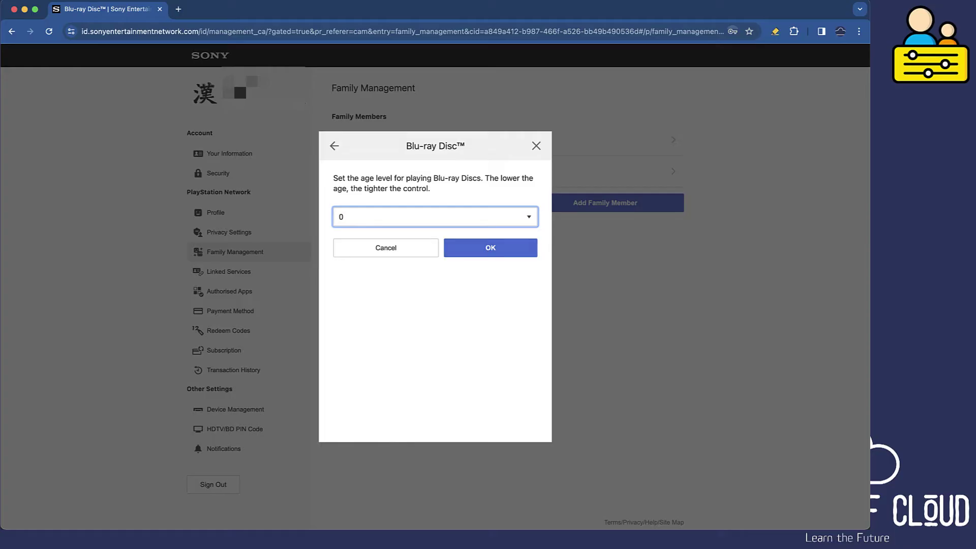
key("Return")
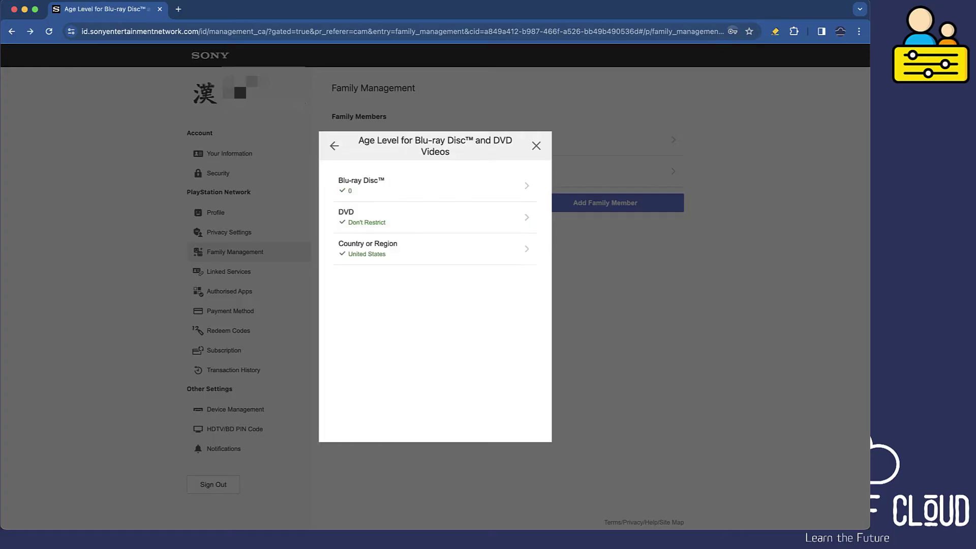
- Set the DVD age level to 1 and return to the parental controls overview
key("Return")
key("Escape")
key("Return")
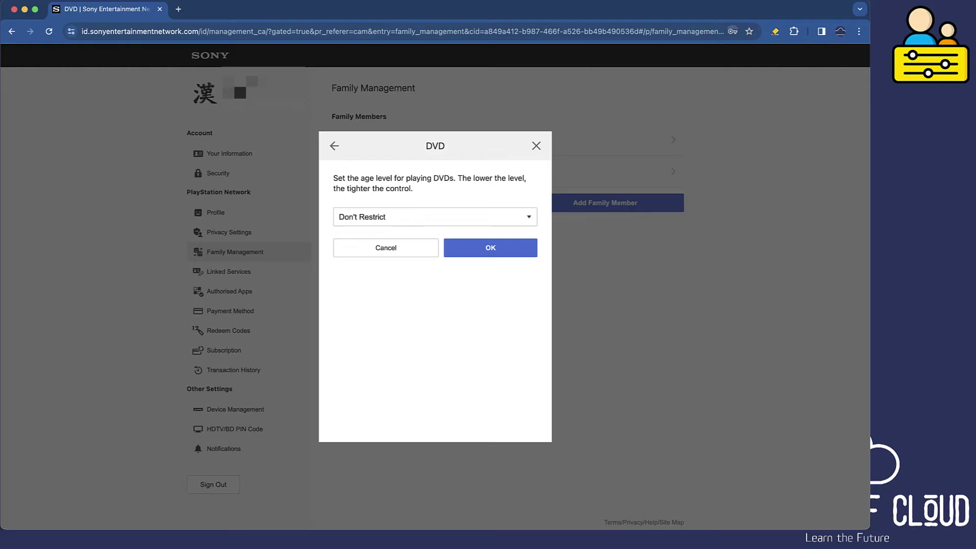
key("space")
key("Down")
key("Down")
key("Down")
key("Down")
key("Down")
key("Down")
key("Down")
key("Down")
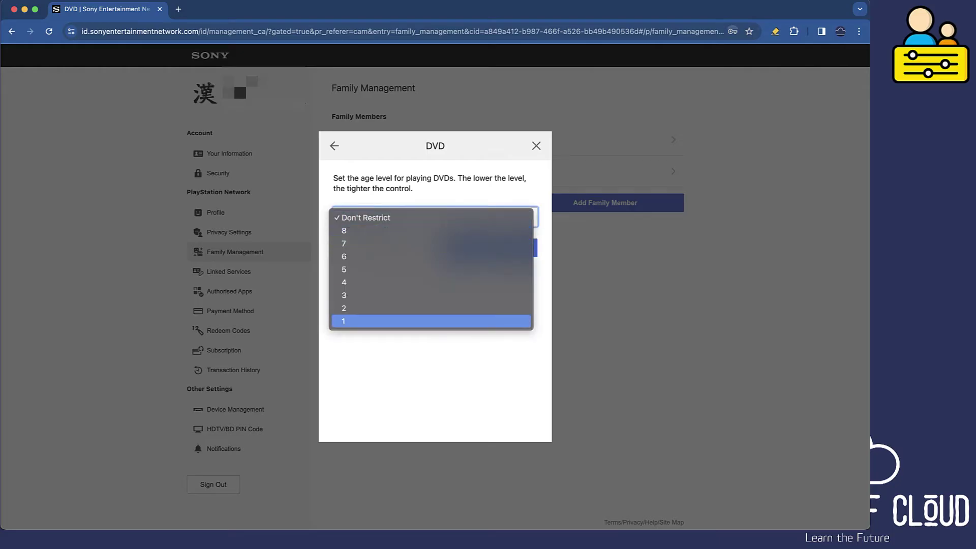
key("Return")
key("Return")
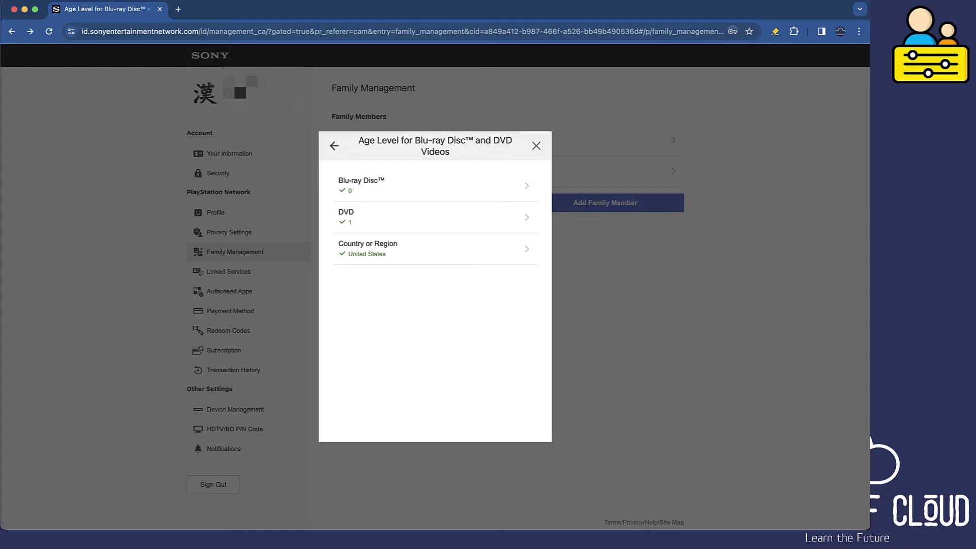
key("Return")
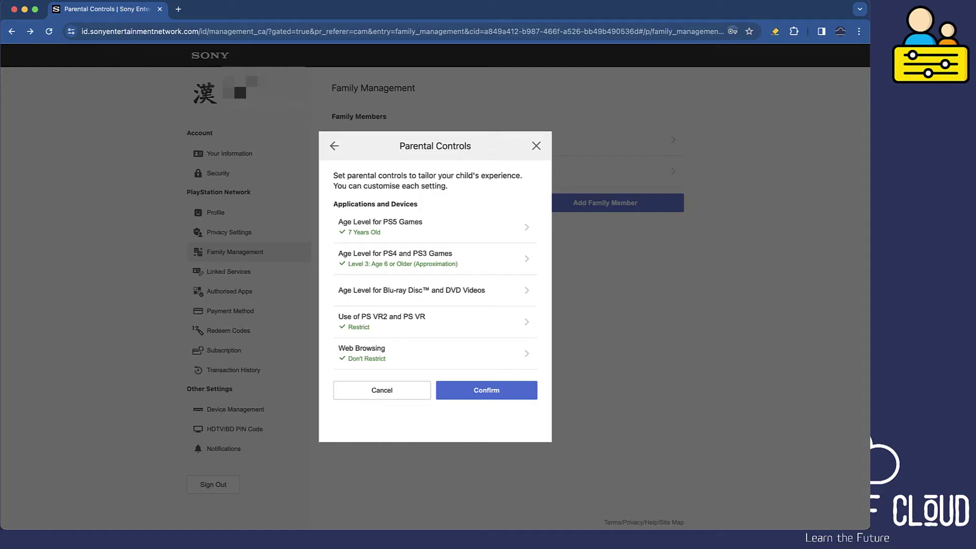
- Keep use of PS VR2 and PS VR set to Restrict
key("Return")
key("space")
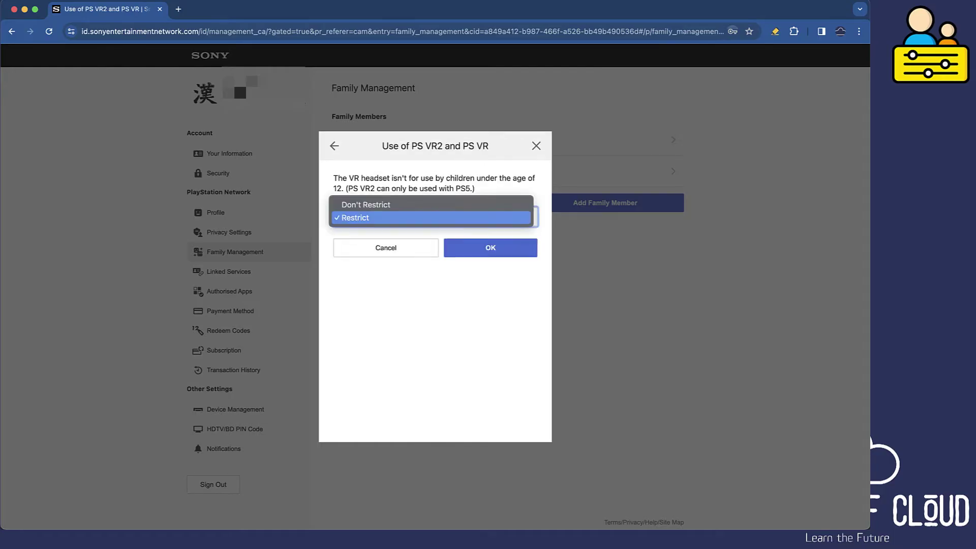
key("Return")
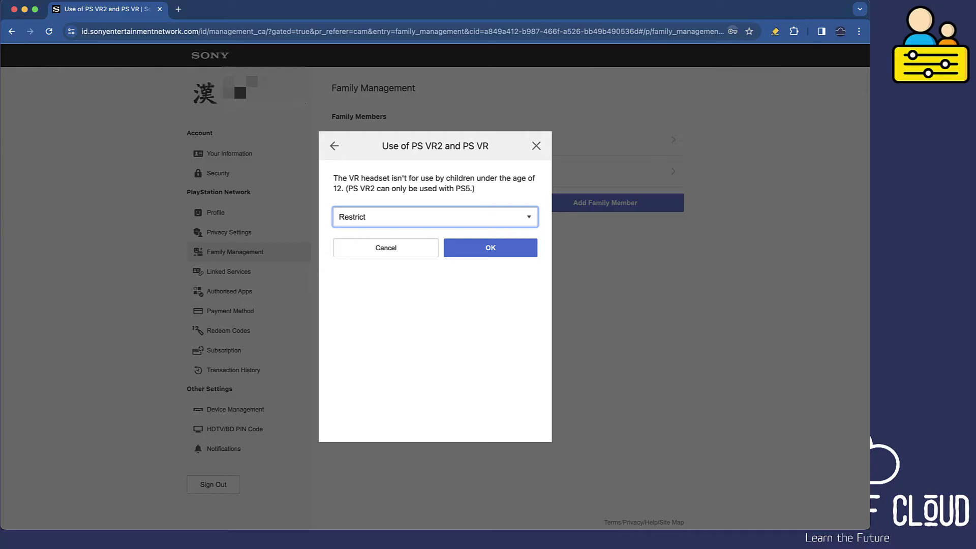
key("space")
key("Return")
key("Return")
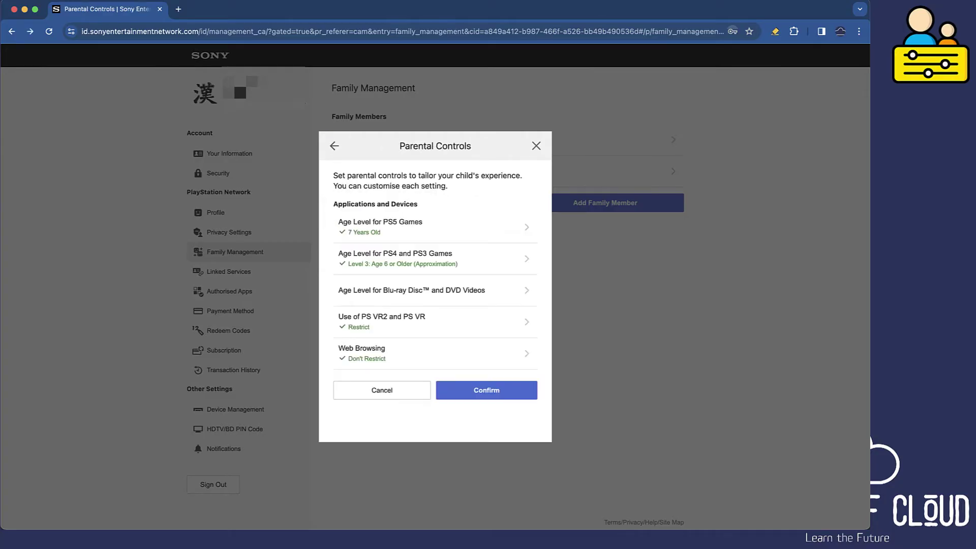
key("Tab")
key("Return")
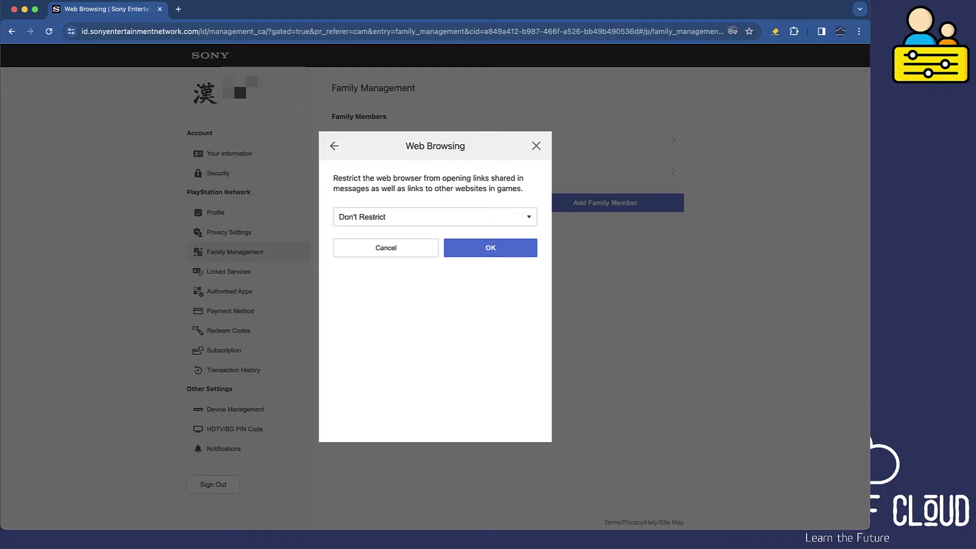
- Set Web Browsing to Restrict and confirm the applications and devices settings
key("space")
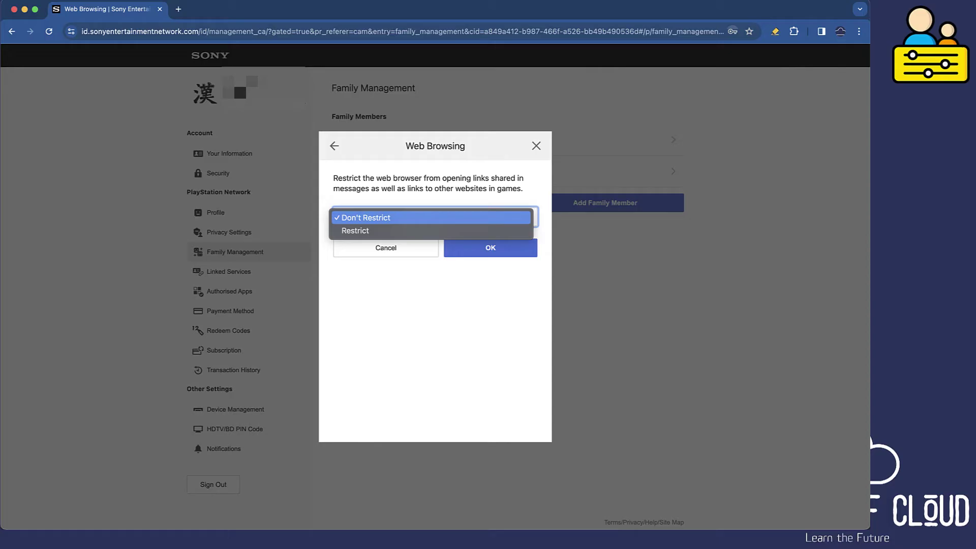
key("Down")
key("Return")
left_click(487, 247)
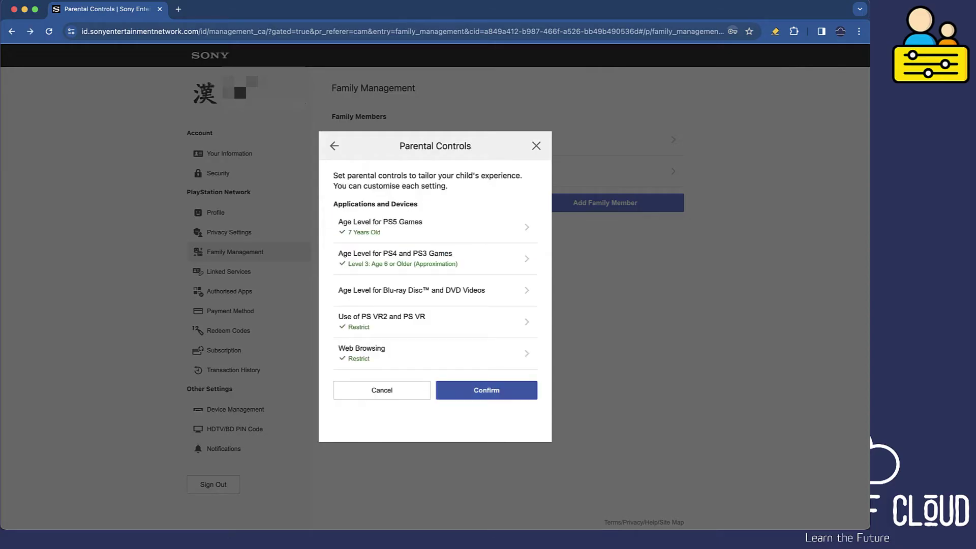
left_click(487, 391)
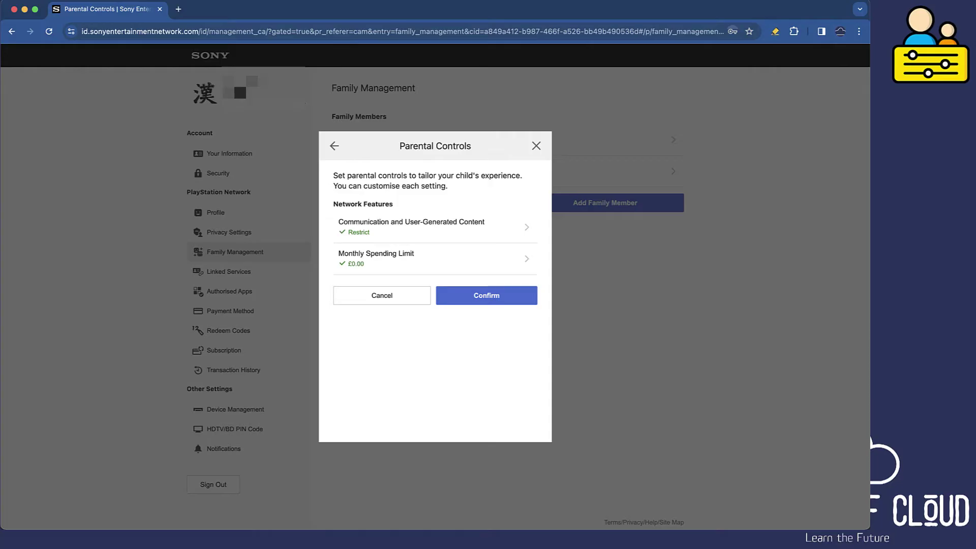
- Set communication and user-generated content to Restrict
left_click(411, 227)
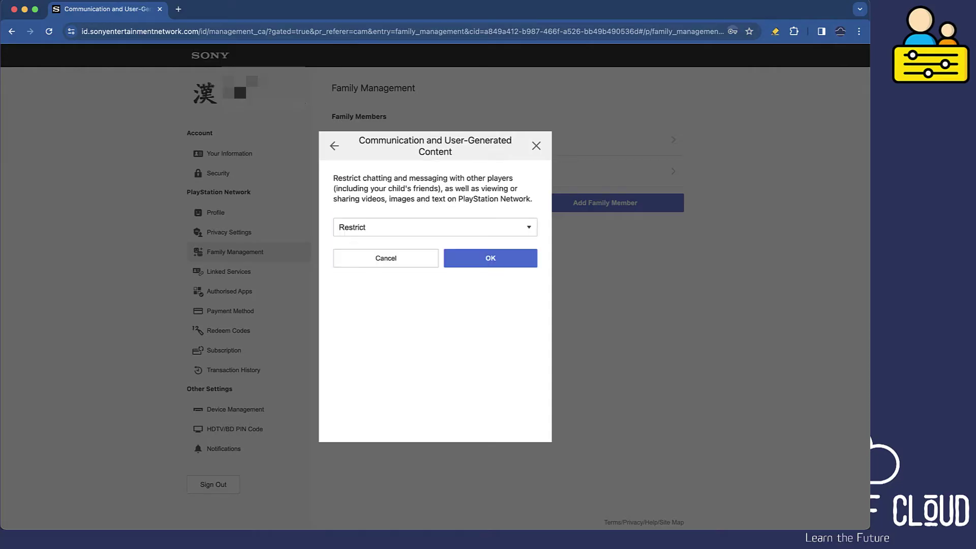
left_click(411, 226)
left_click(412, 227)
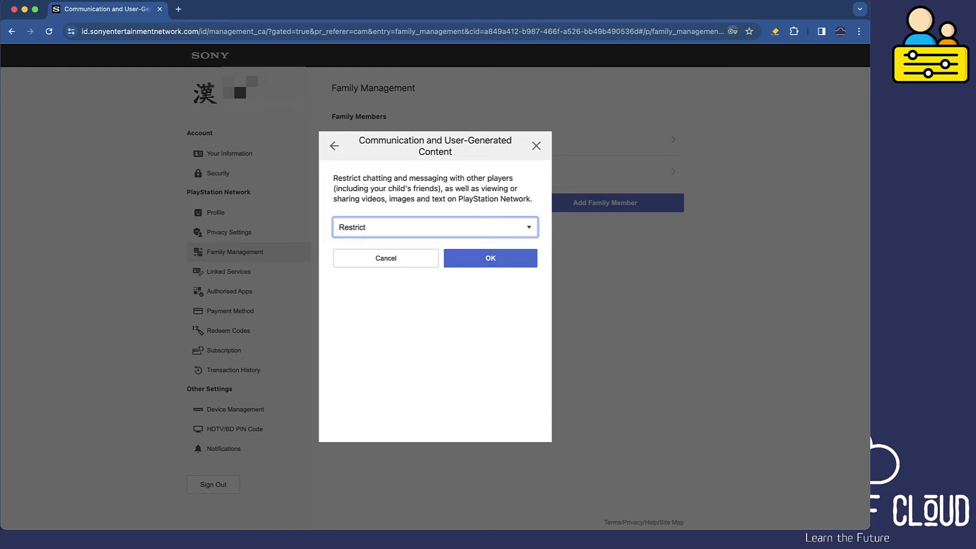
left_click(491, 258)
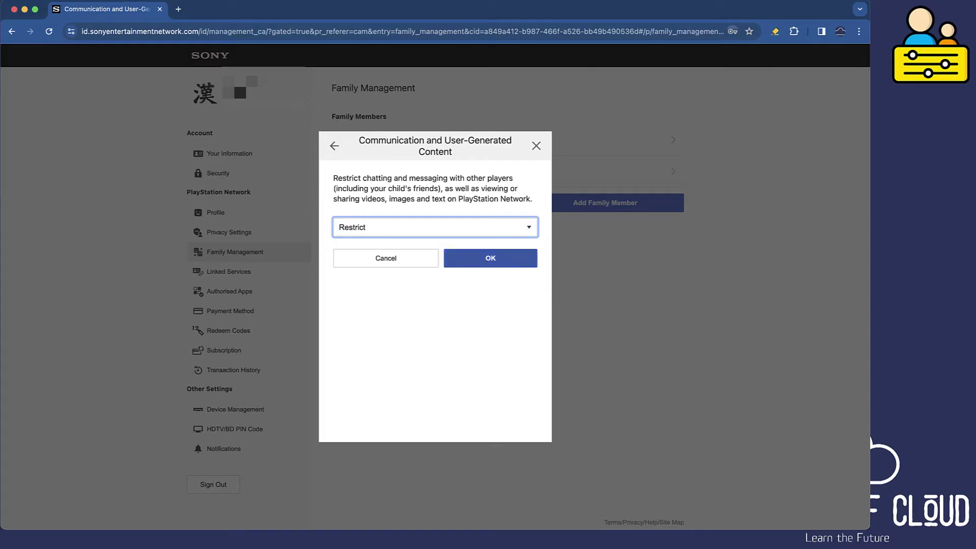
left_click(432, 226)
left_click(432, 227)
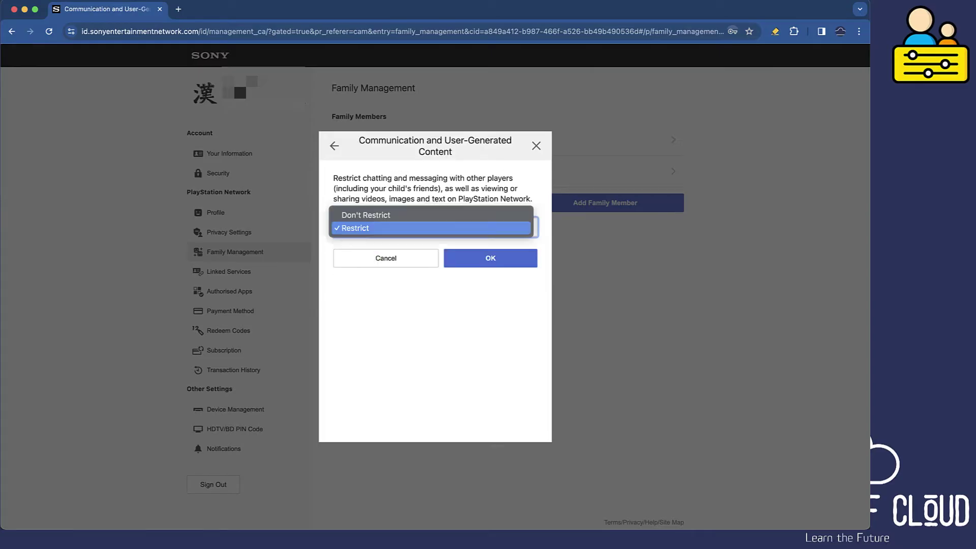
left_click(432, 227)
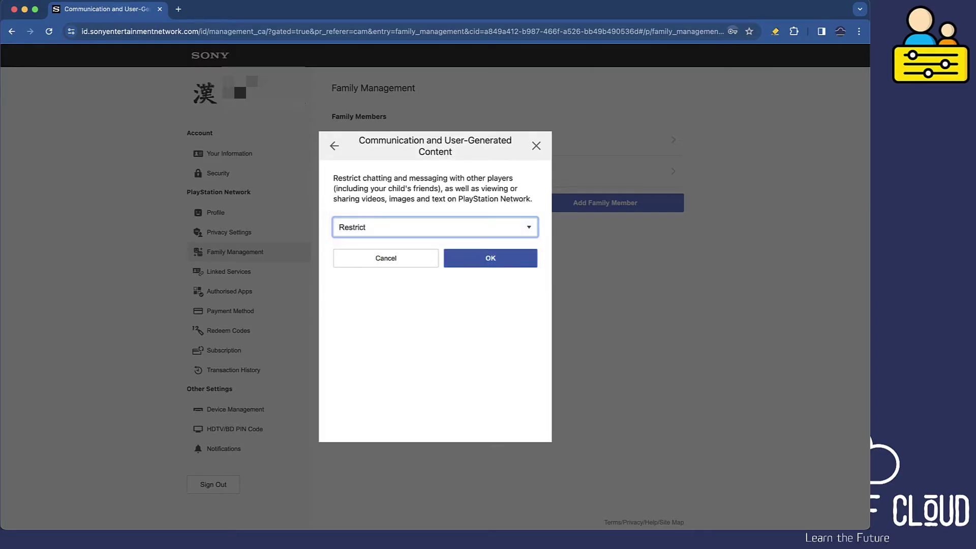
left_click(490, 257)
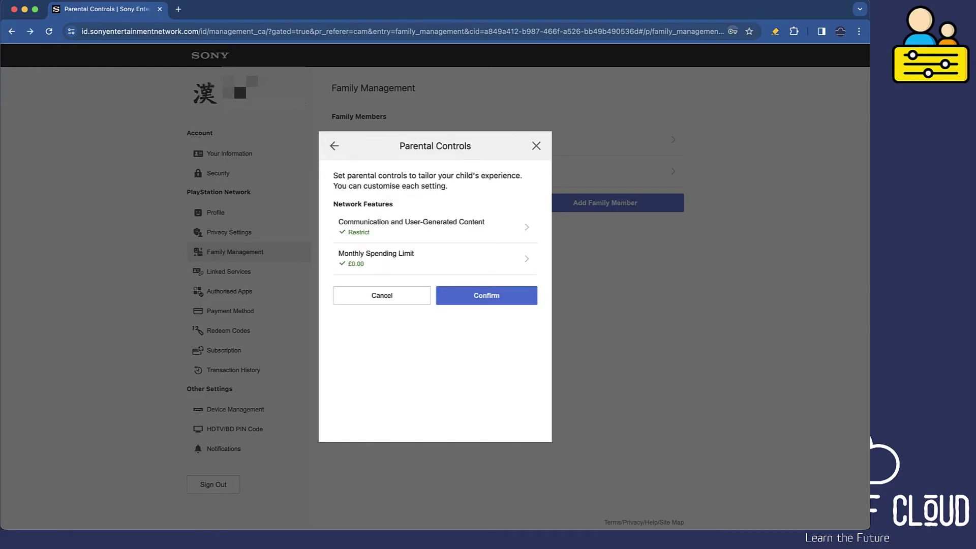
- Keep the monthly spending limit at £0.00 and confirm the parental control settings
left_click(432, 258)
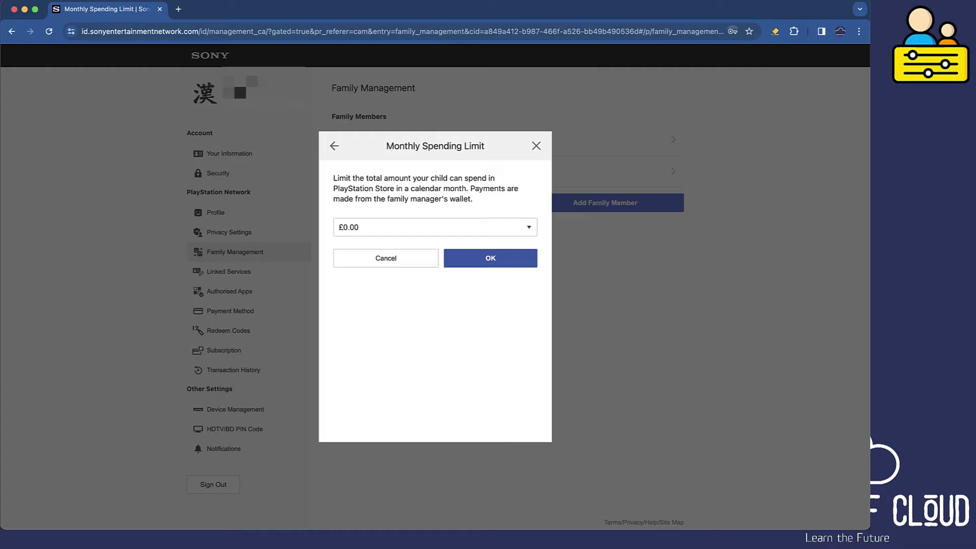
left_click(490, 257)
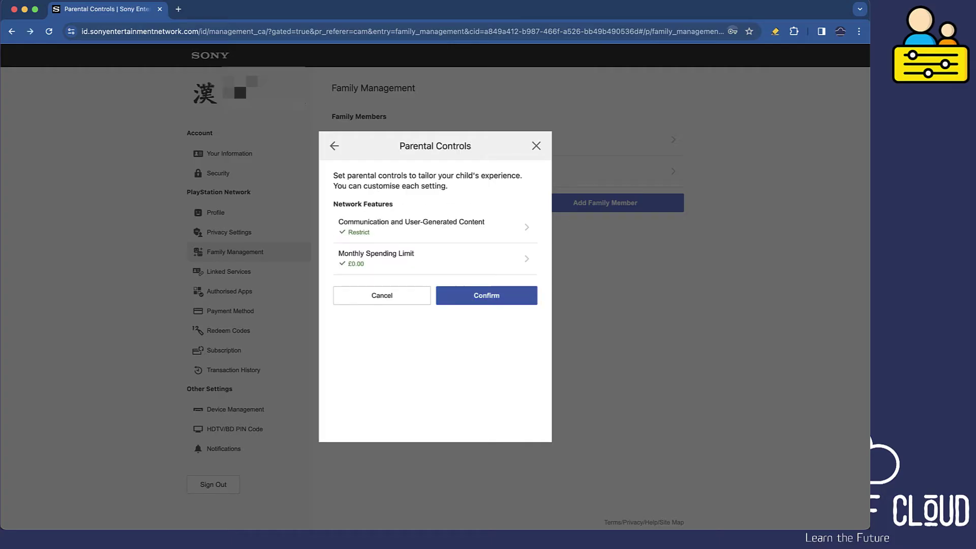
left_click(486, 296)
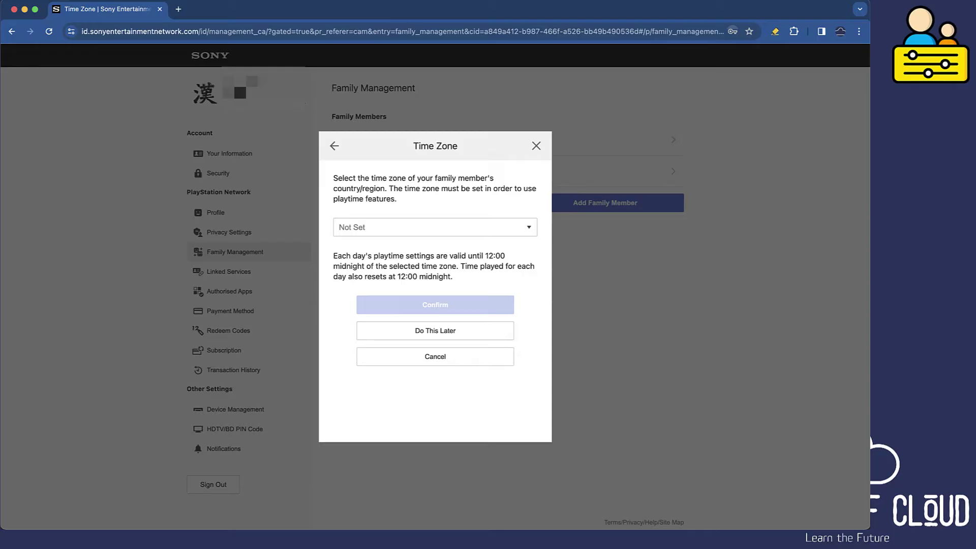
- Set the child's time zone to UTC+10:00 Brisbane with automatic daylight saving and confirm
left_click(436, 226)
scroll(431, 258, "down", 10)
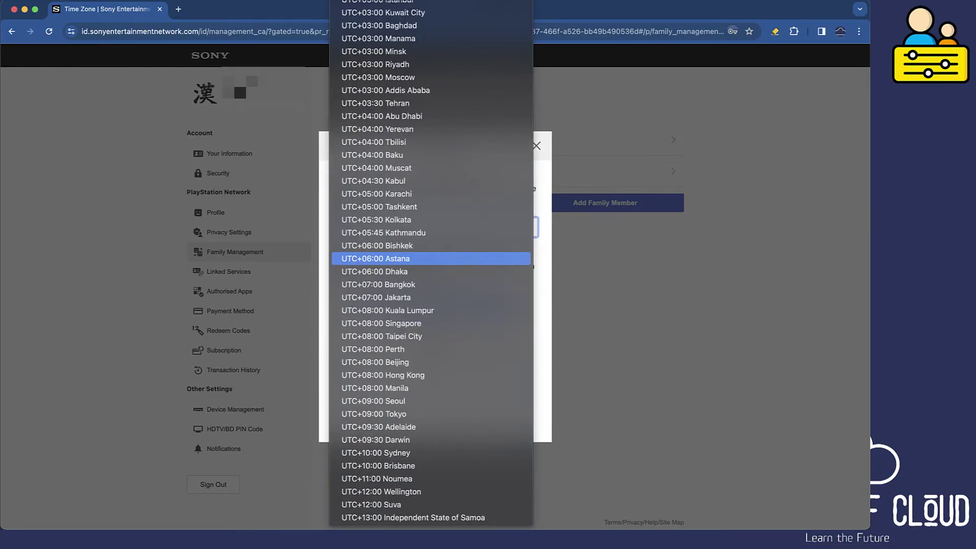
left_click(379, 466)
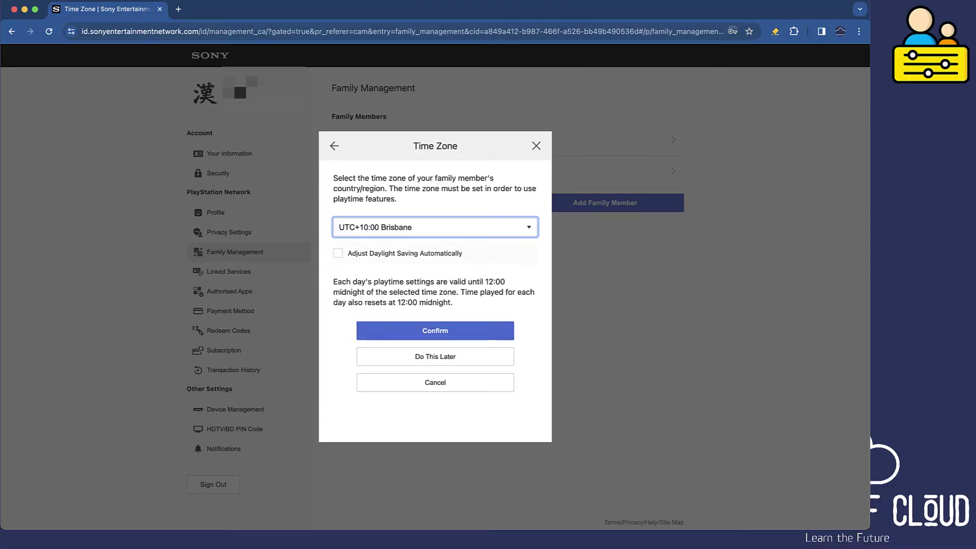
left_click(337, 254)
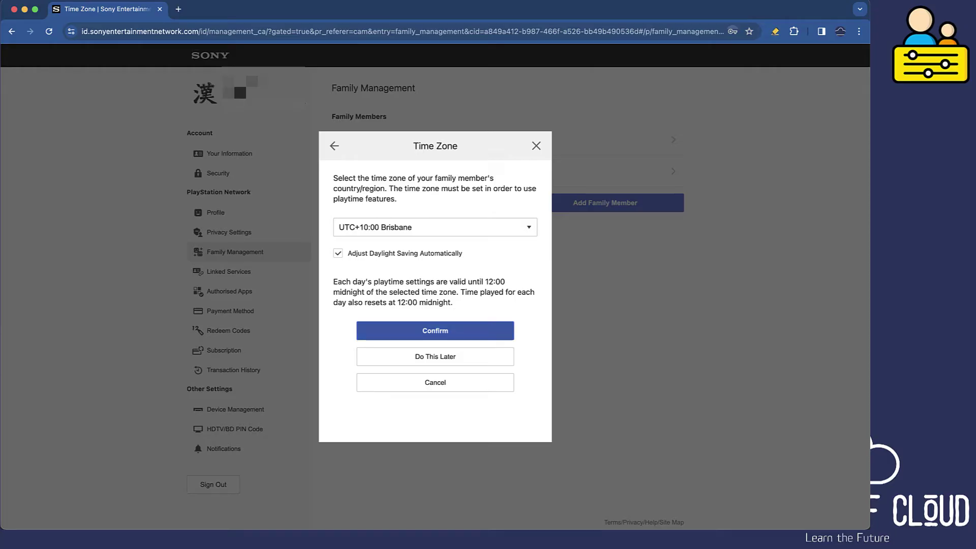
left_click(435, 330)
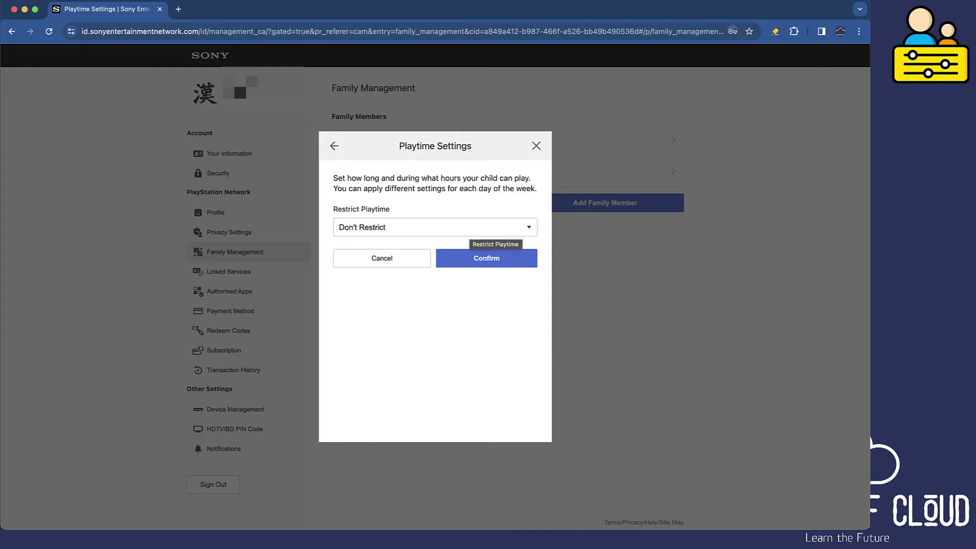
- Set playtime to Restrict and choose Log Out for when playtime ends
left_click(495, 228)
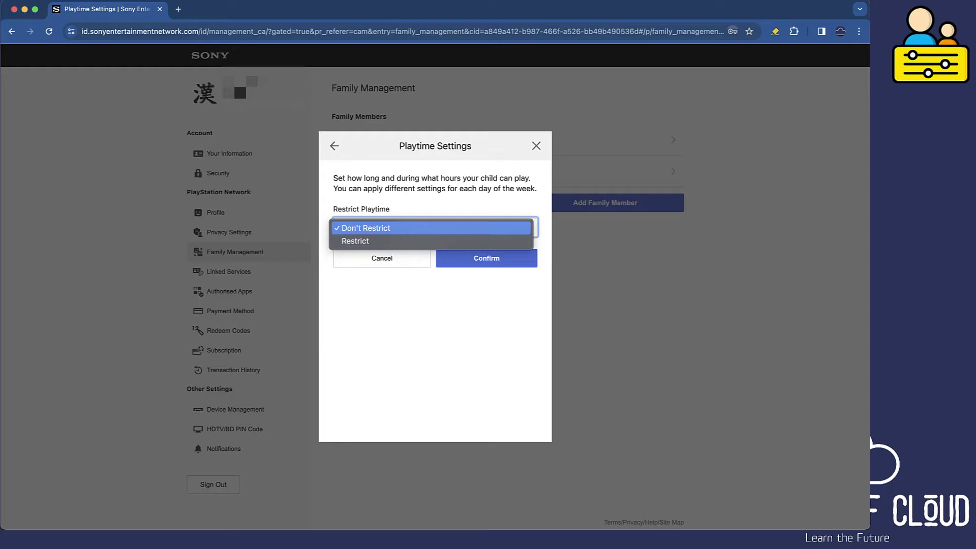
key("Escape")
key("Down")
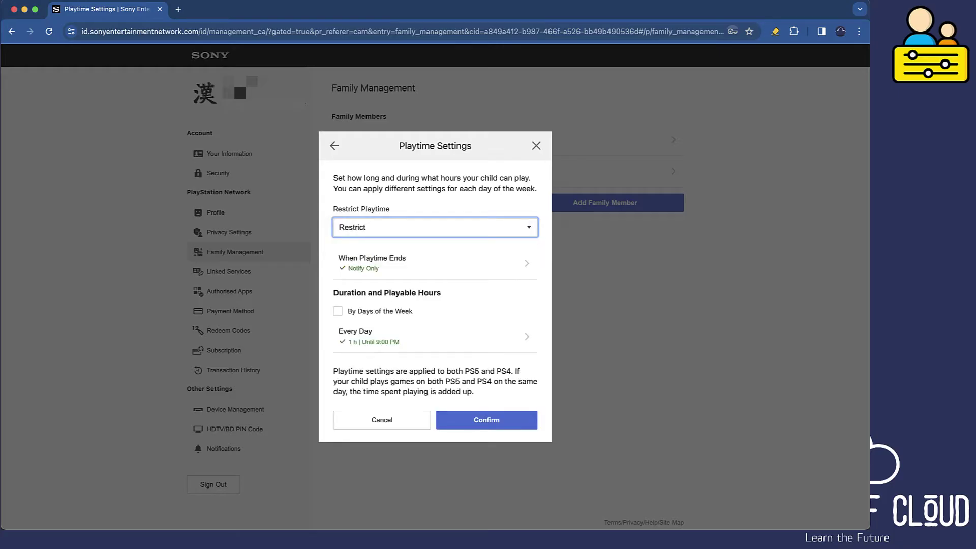
key("Tab")
key("Return")
key("space")
key("Down")
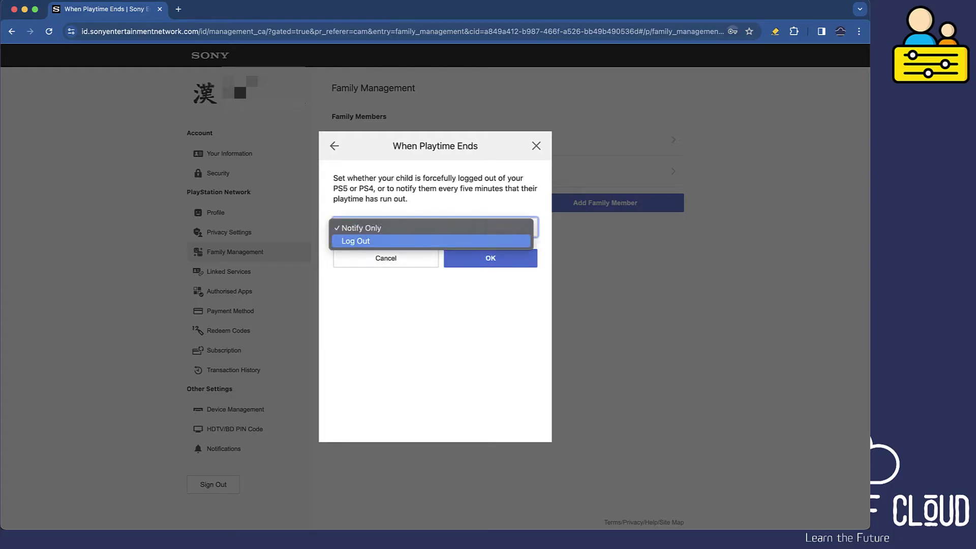
key("Return")
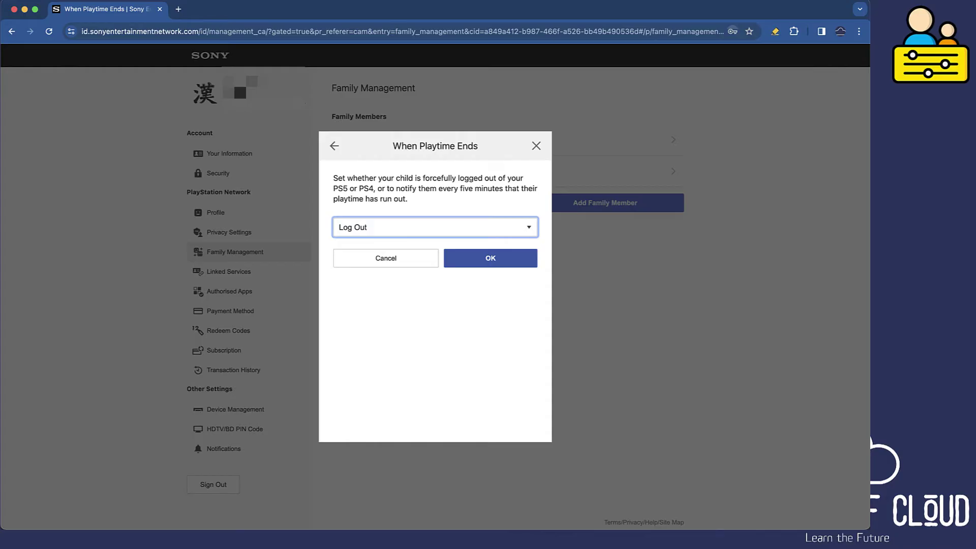
key("Return")
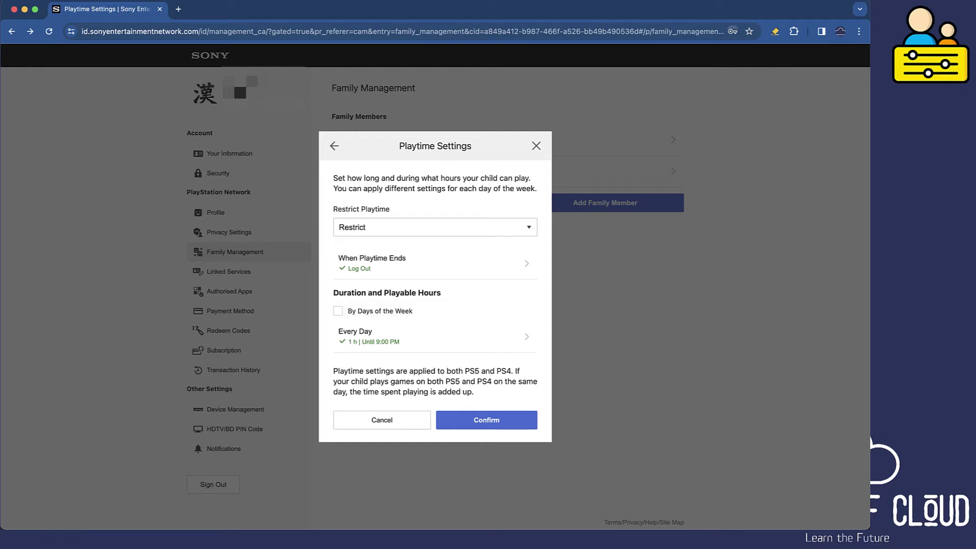
- Limit every day to 30 min of playtime from 7:00 AM to 9:00 PM
left_click(435, 336)
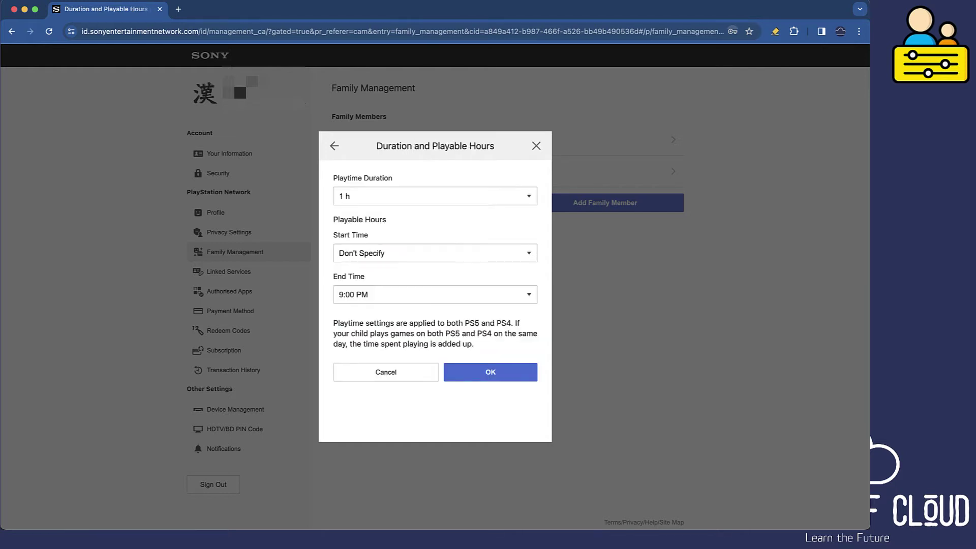
left_click(434, 195)
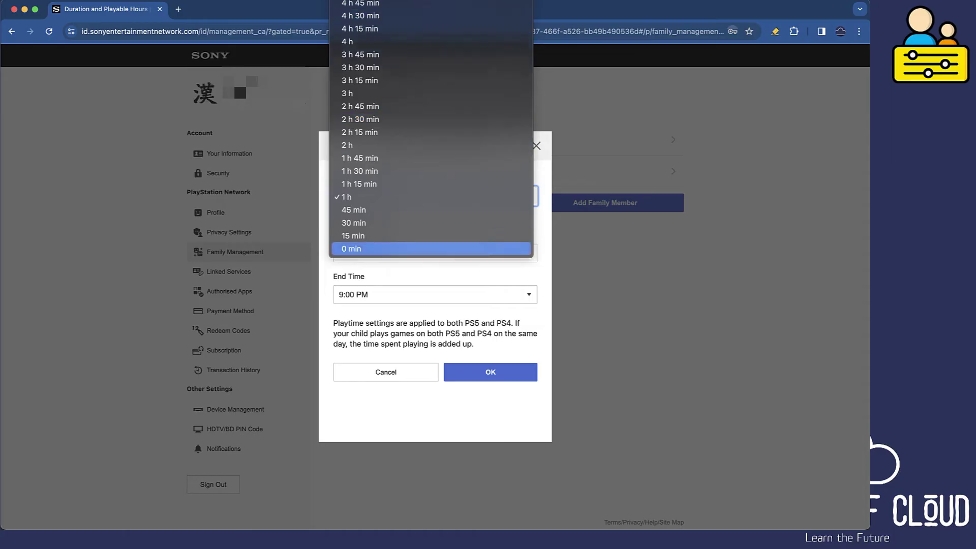
left_click(360, 223)
left_click(435, 252)
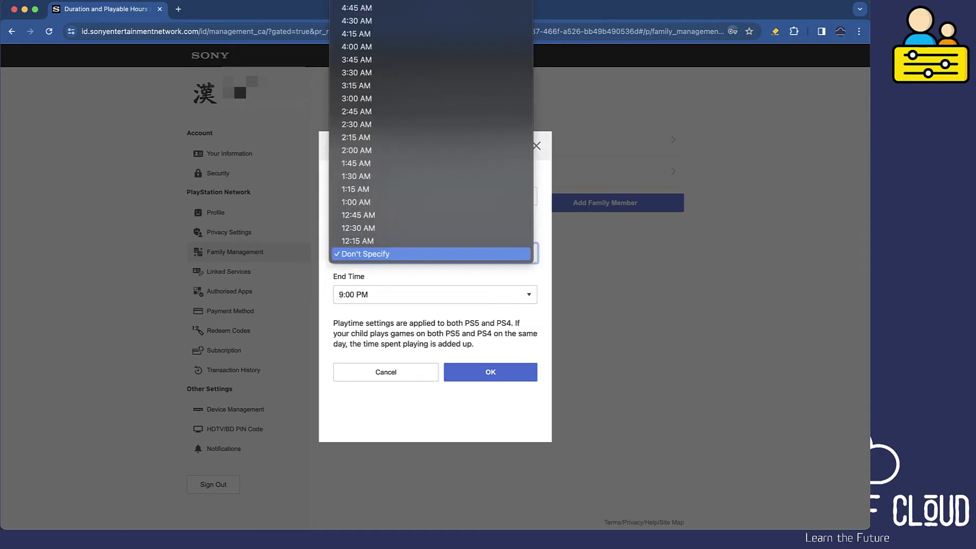
scroll(432, 72, "up", 10)
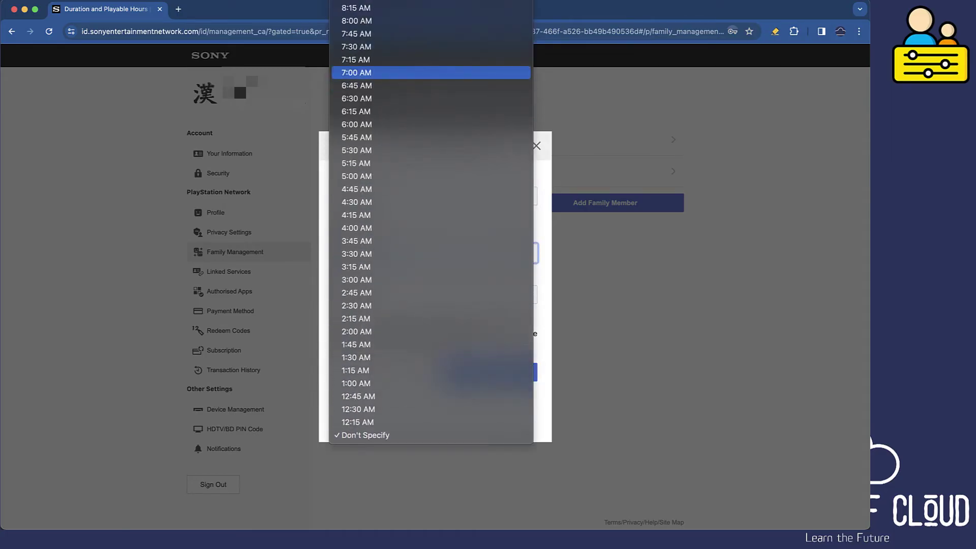
scroll(432, 20, "up", 3)
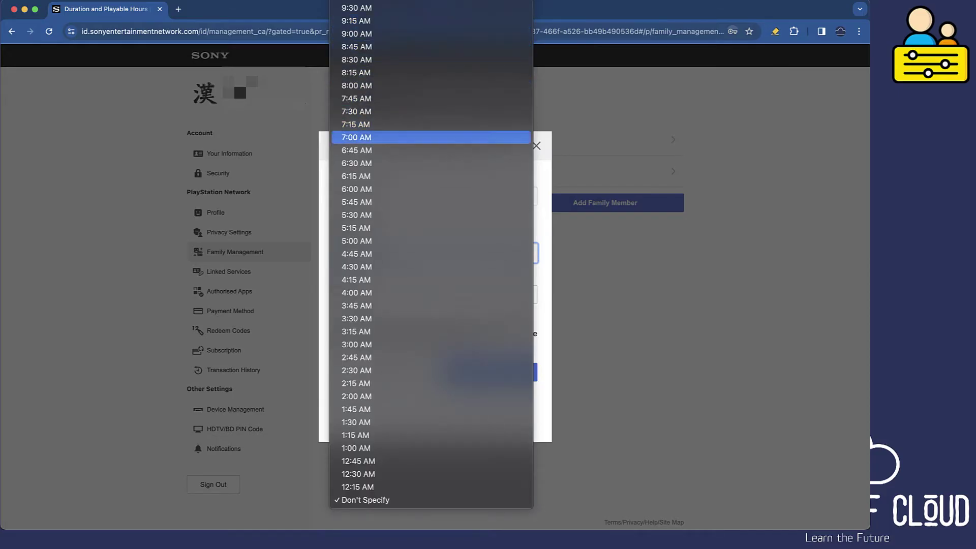
left_click(386, 137)
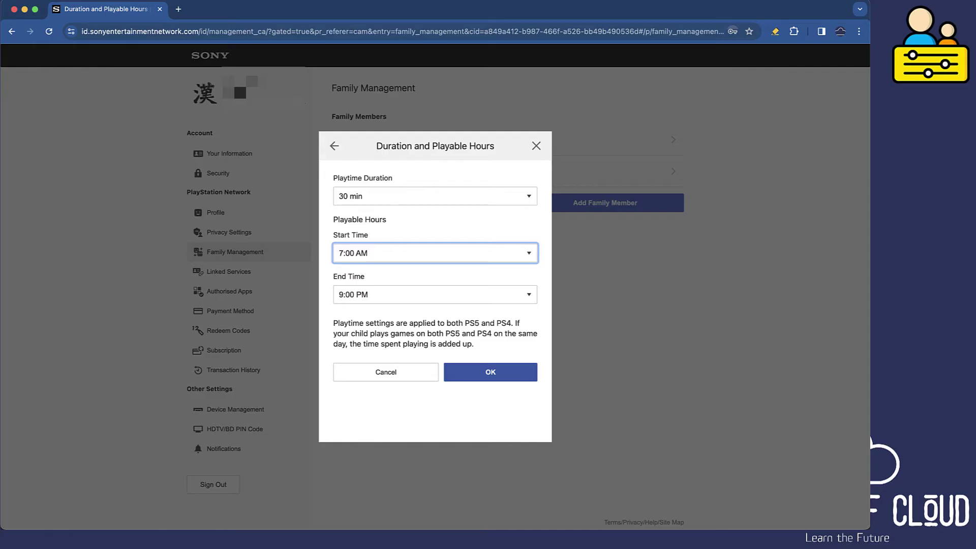
key("Return")
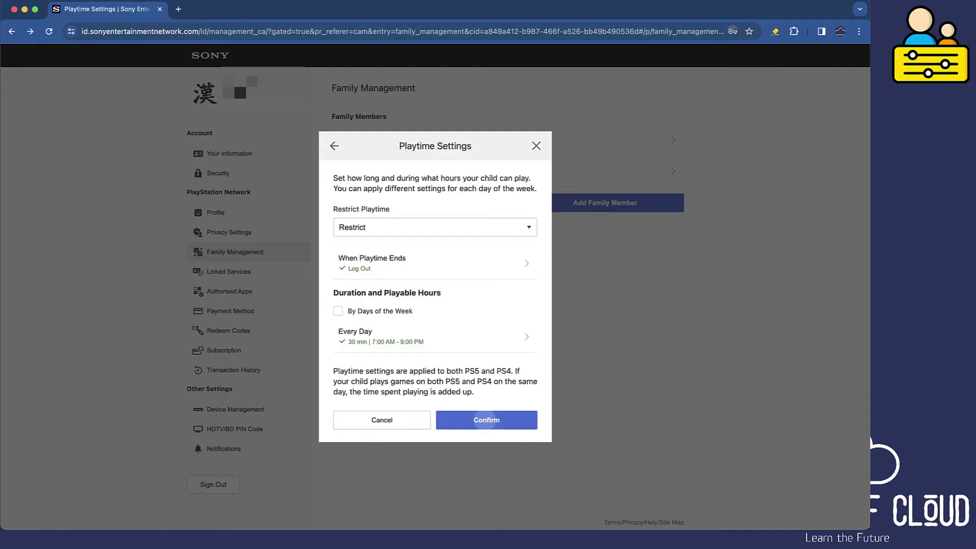
key("Return")
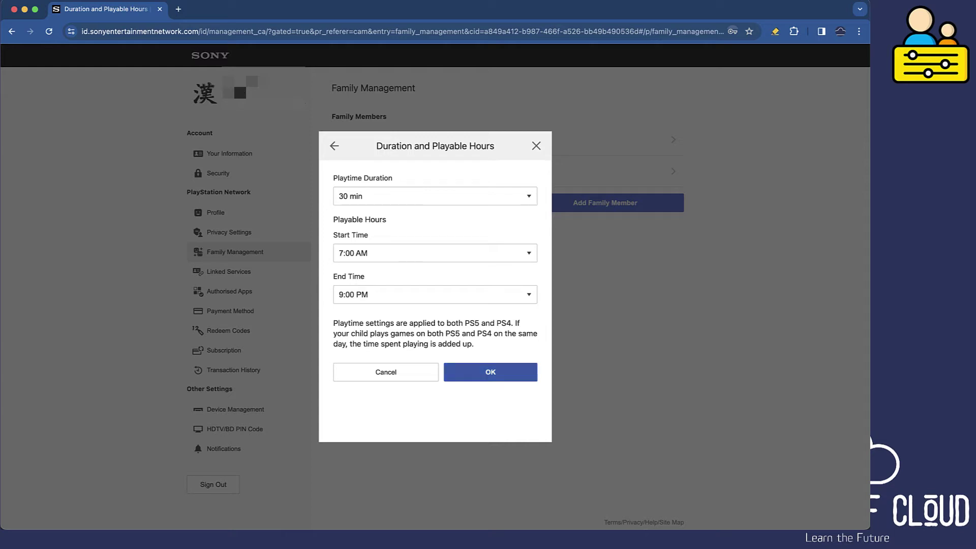
left_click(490, 372)
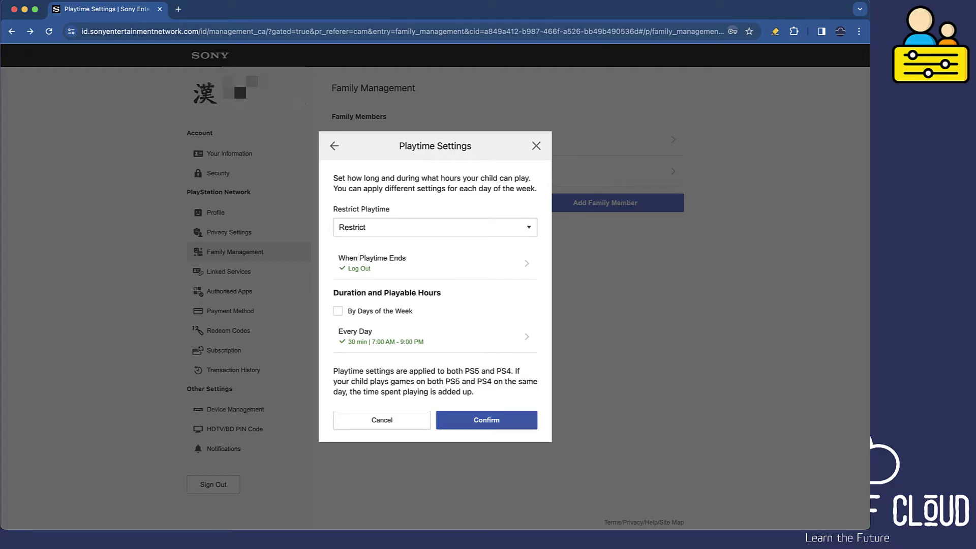
- Confirm playtime settings, agree to the terms and add the child to the family
left_click(487, 419)
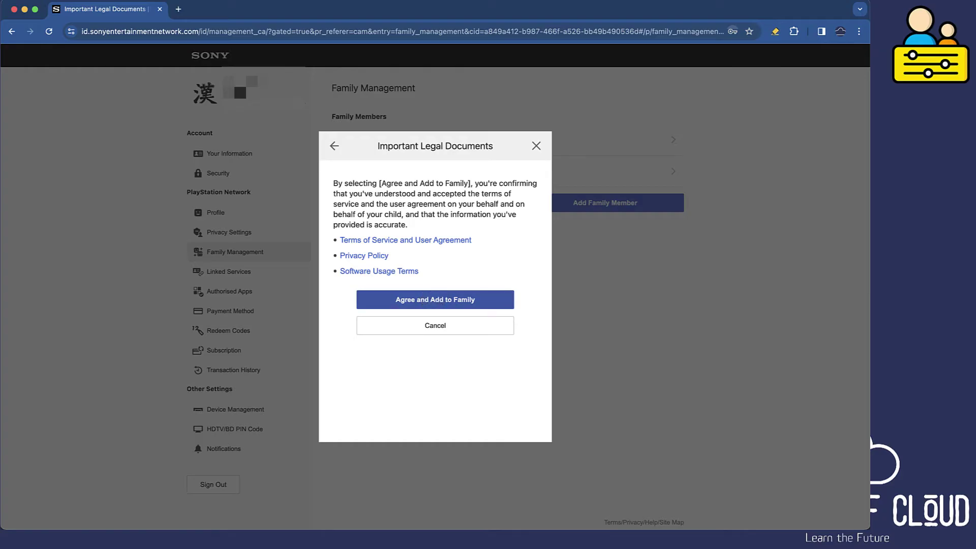
left_click(435, 299)
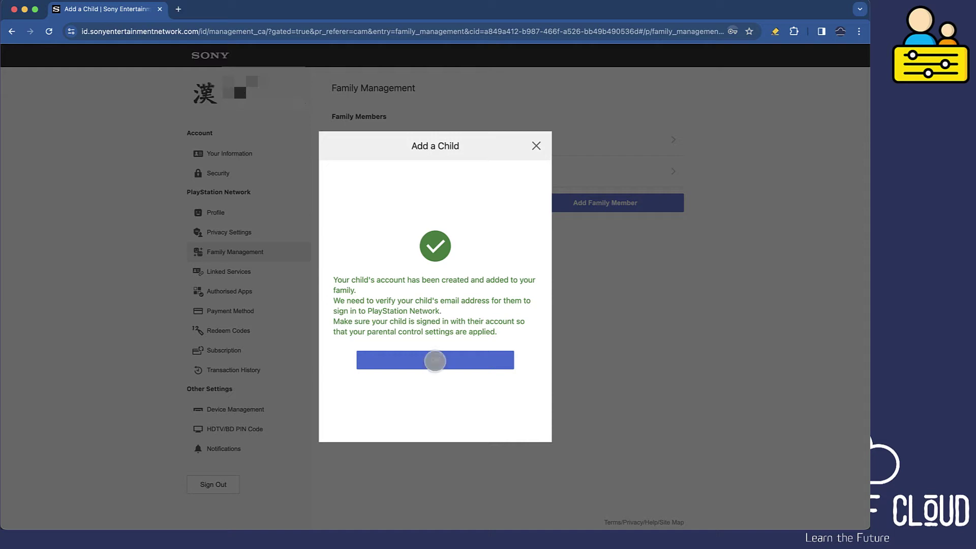
left_click(435, 361)
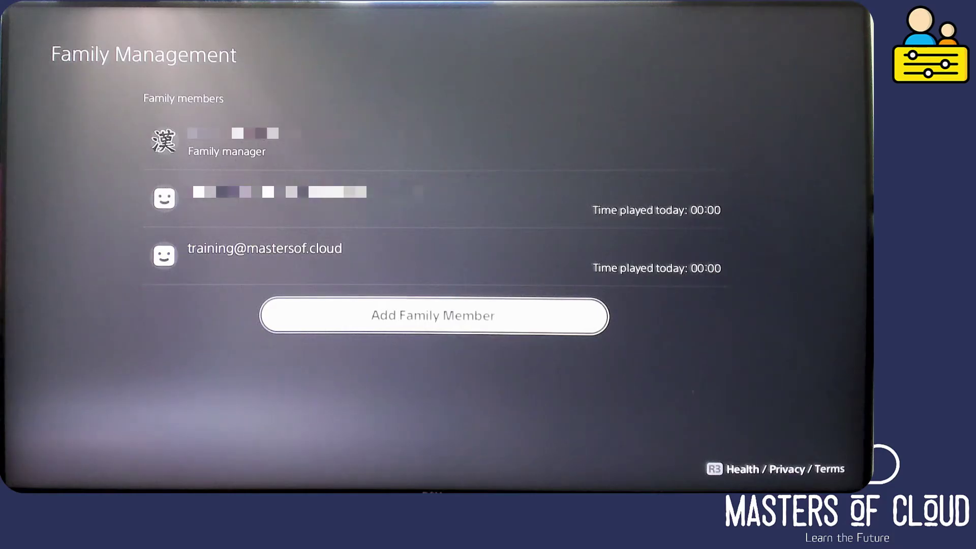
- Check the new child member in Family Management, then return to the home screen
key("Up")
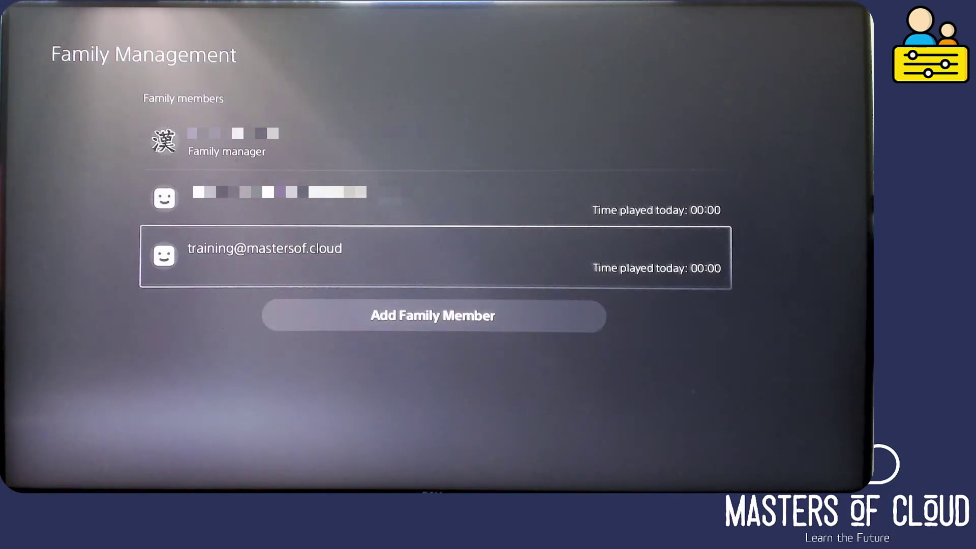
key("Down")
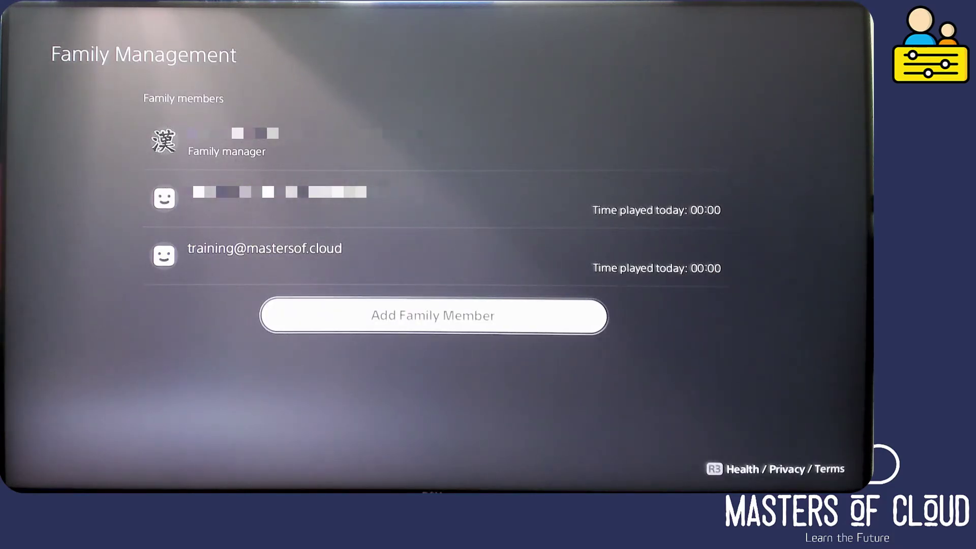
key("Escape")
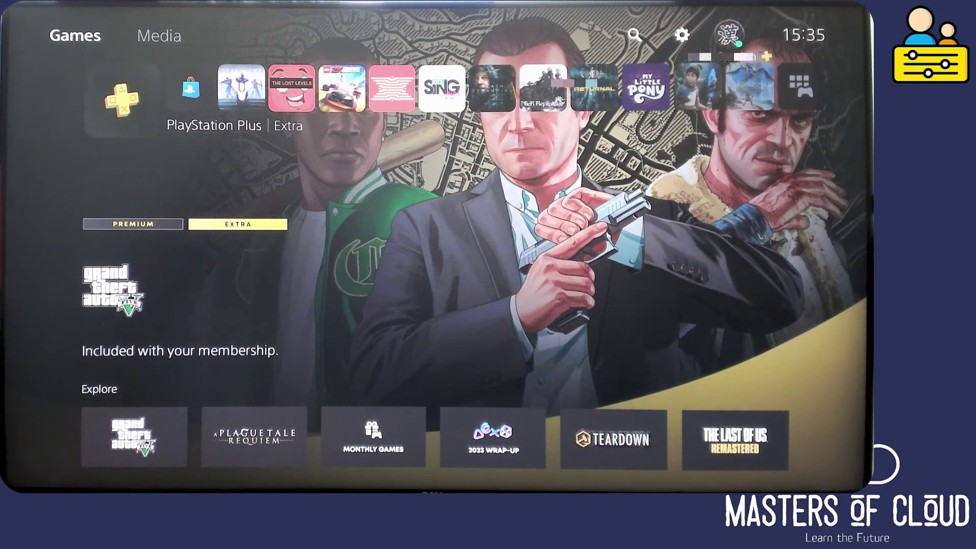
- Start adding a new user via the profile menu's Switch User and Add User
key("Return")
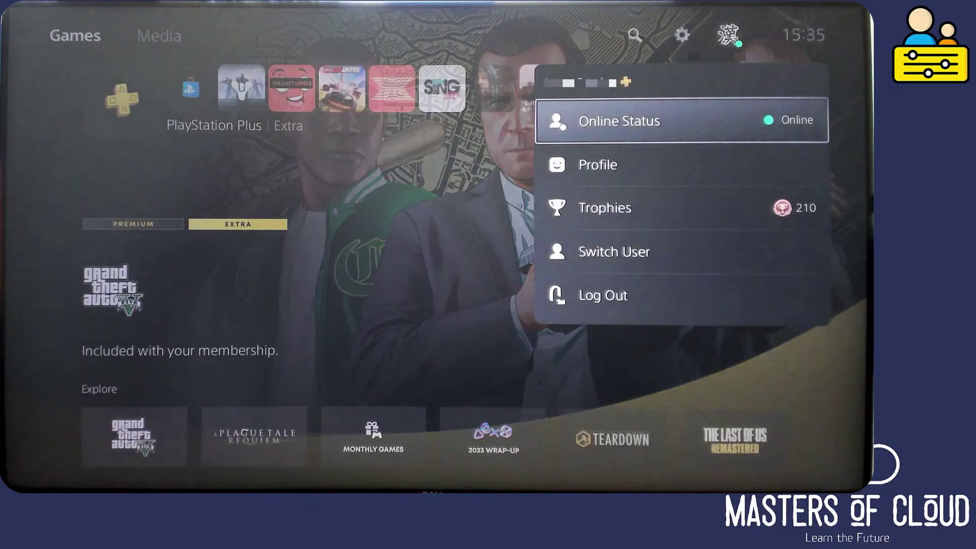
key("Down")
key("Down")
key("Down")
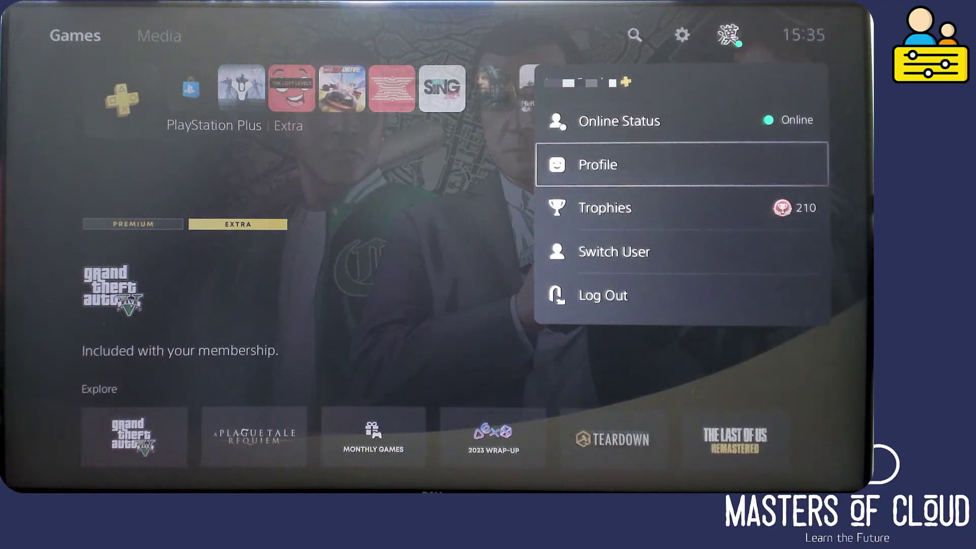
key("Return")
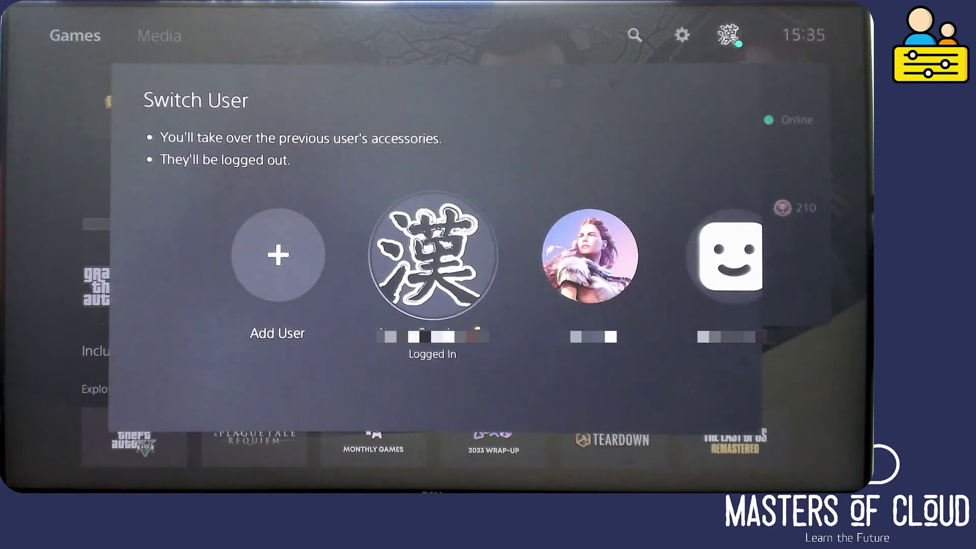
key("Left")
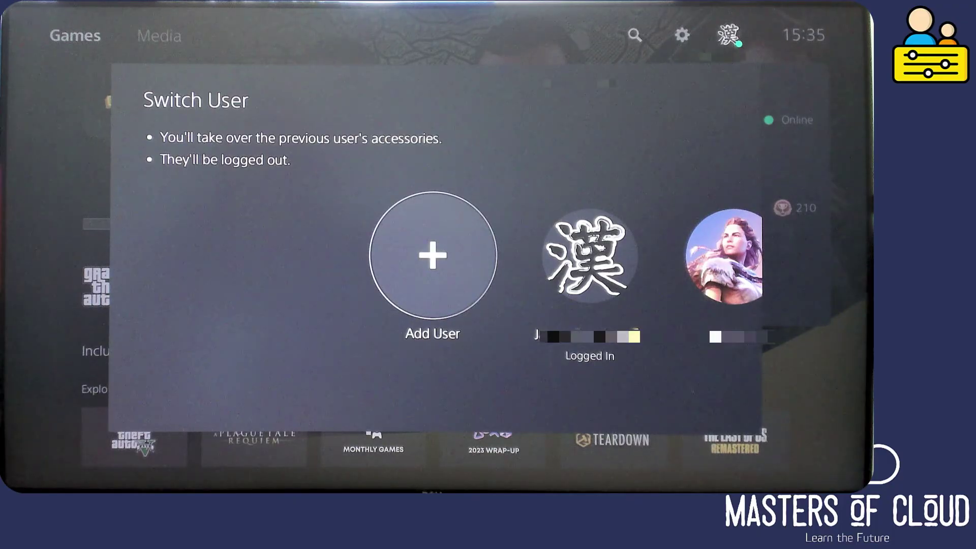
key("Return")
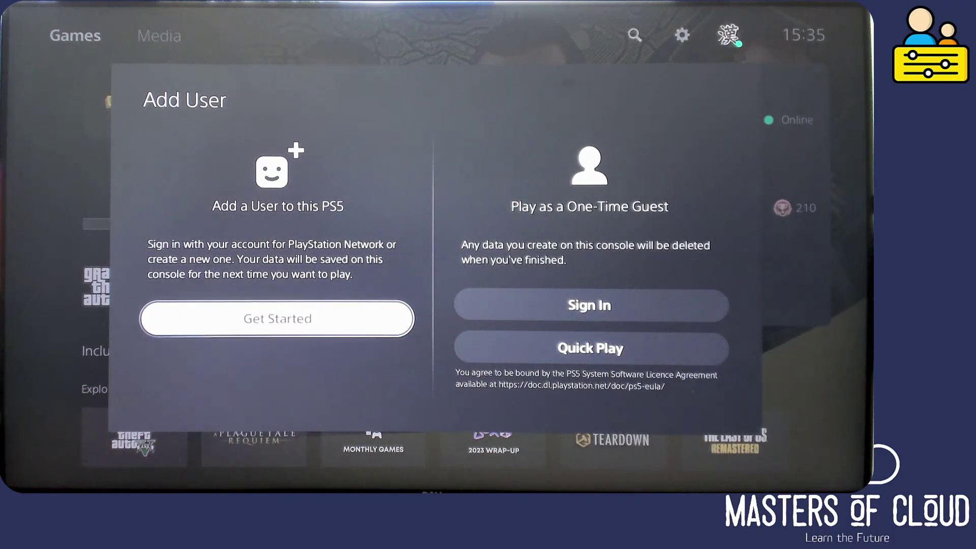
key("Right")
key("Left")
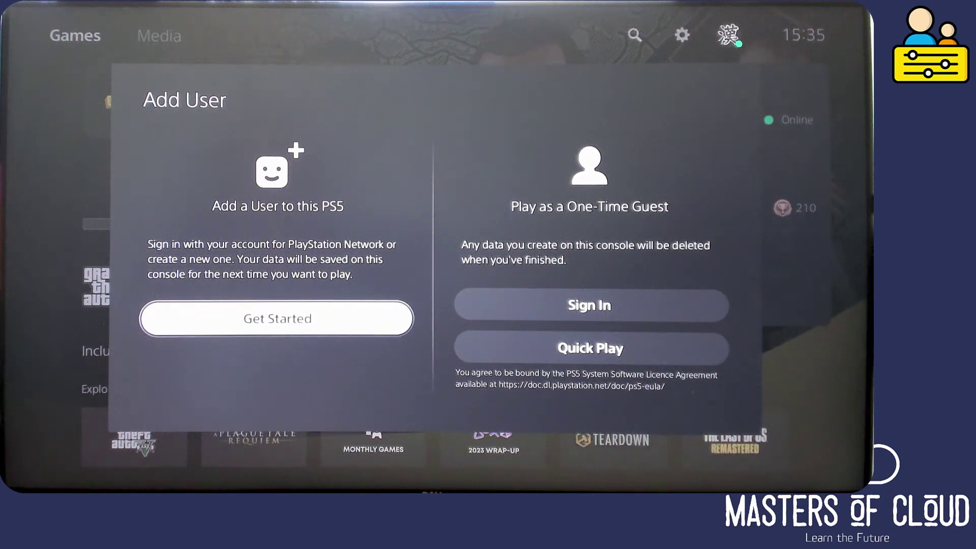
key("Return")
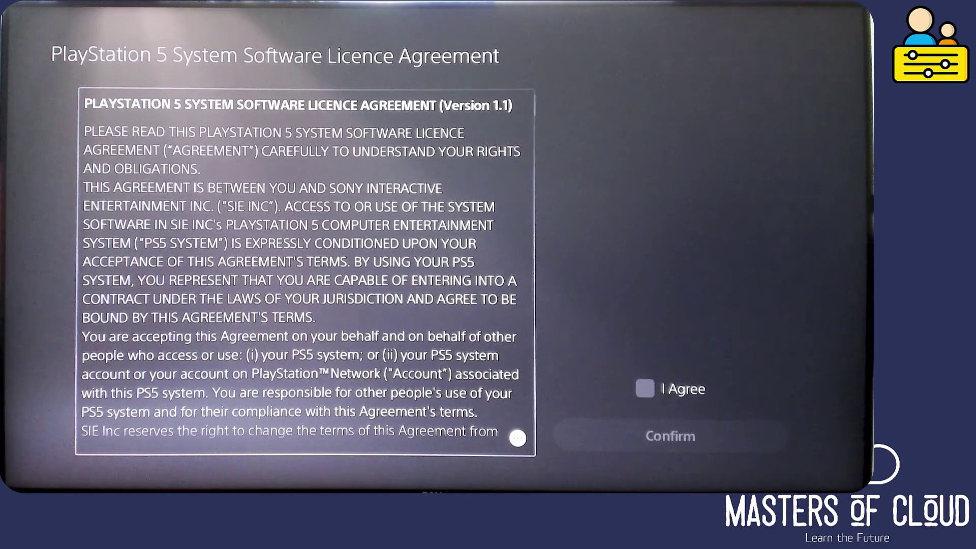
- Accept the licence agreement and continue to the sign-in screen
key("Right")
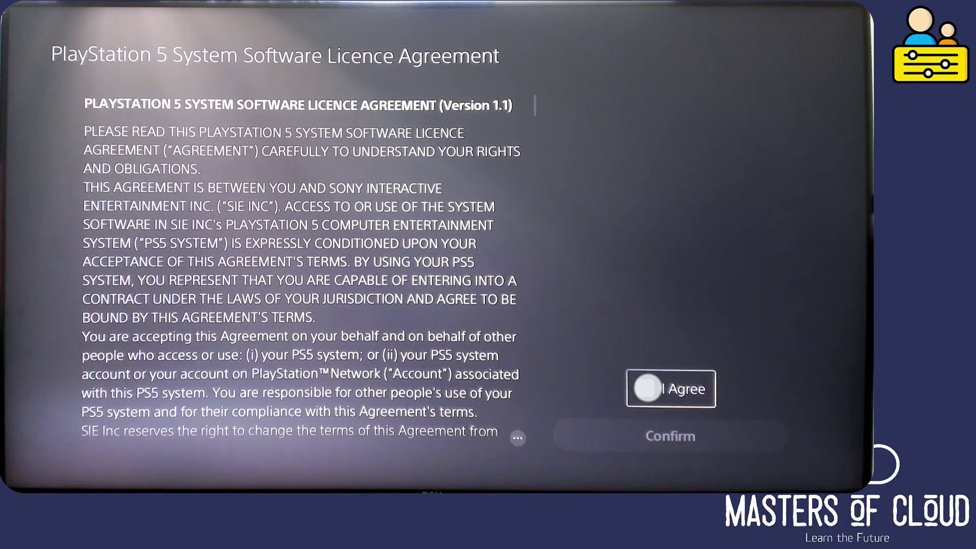
key("Return")
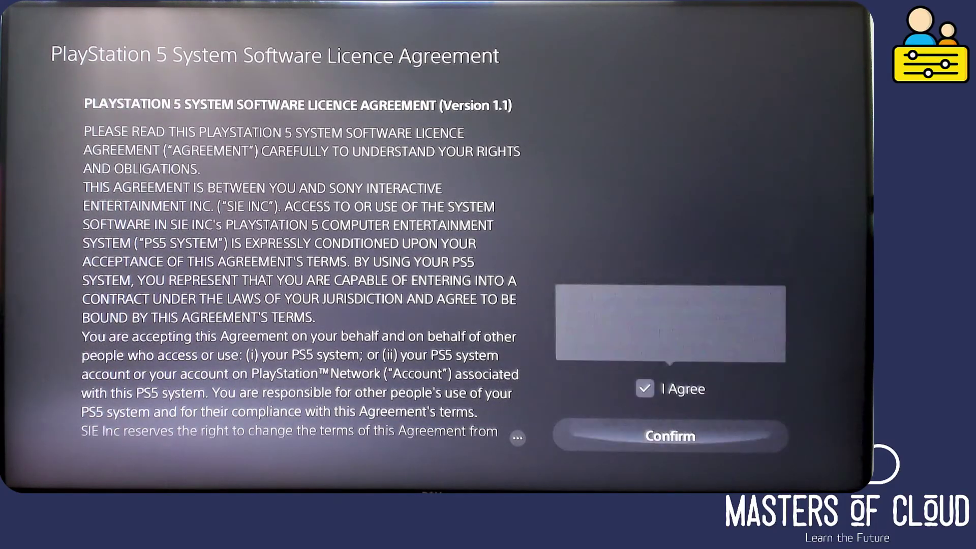
key("Down")
key("Return")
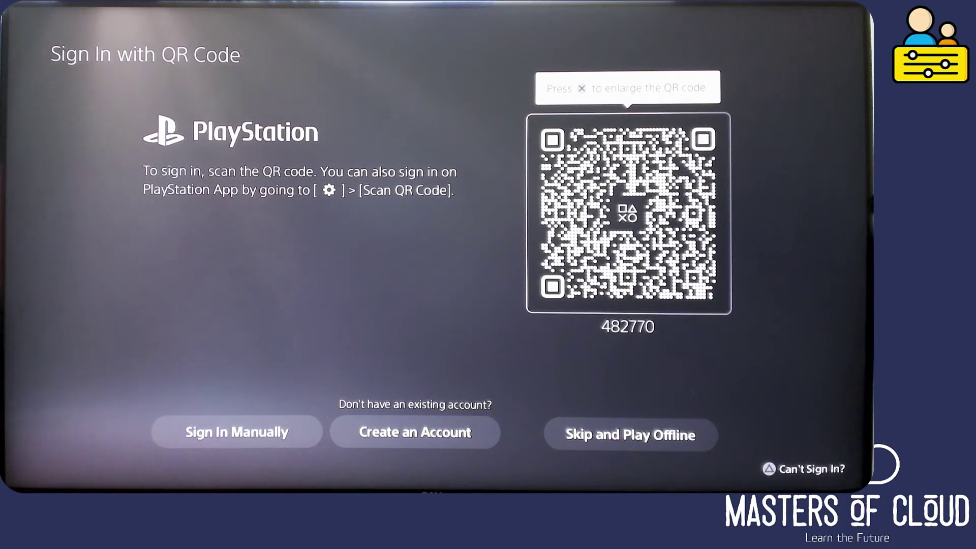
- Choose Sign In Manually and enter the child's sign-in ID and password
key("Down")
key("Right")
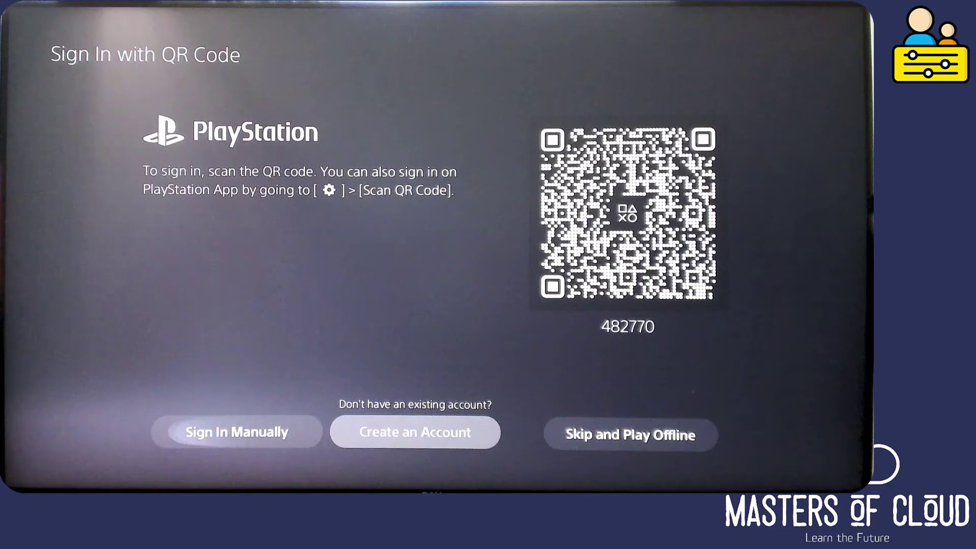
key("Left")
key("Return")
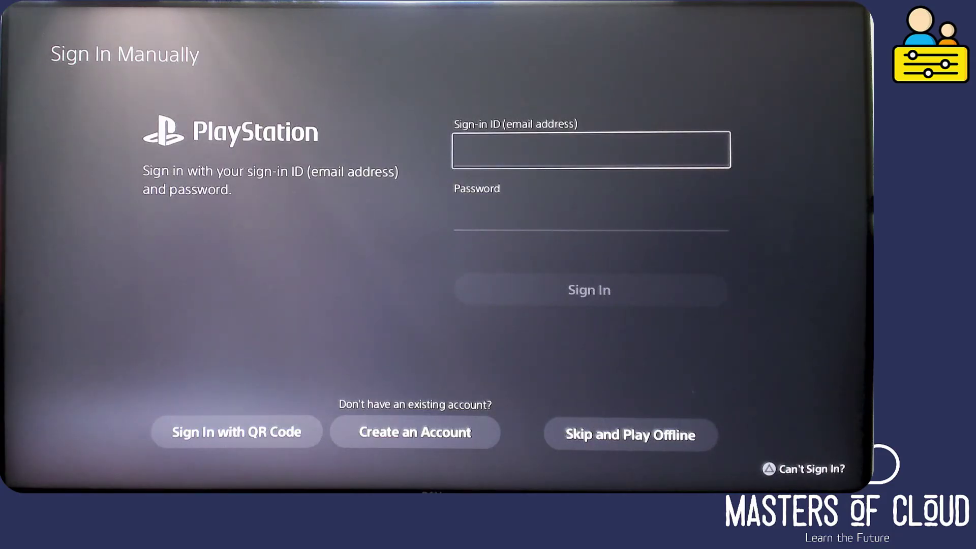
key("Return")
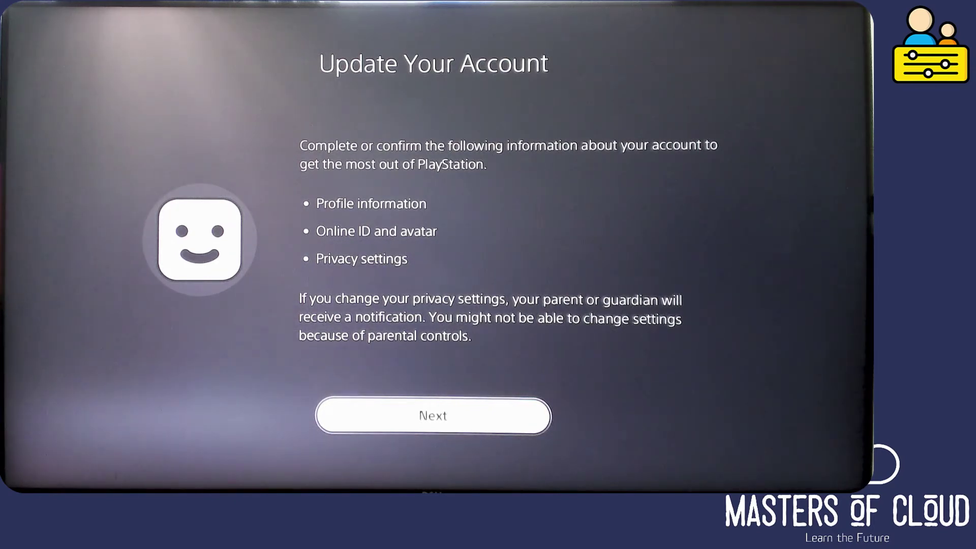
- Enter the child's first and last name and continue to the home location page
left_click(429, 418)
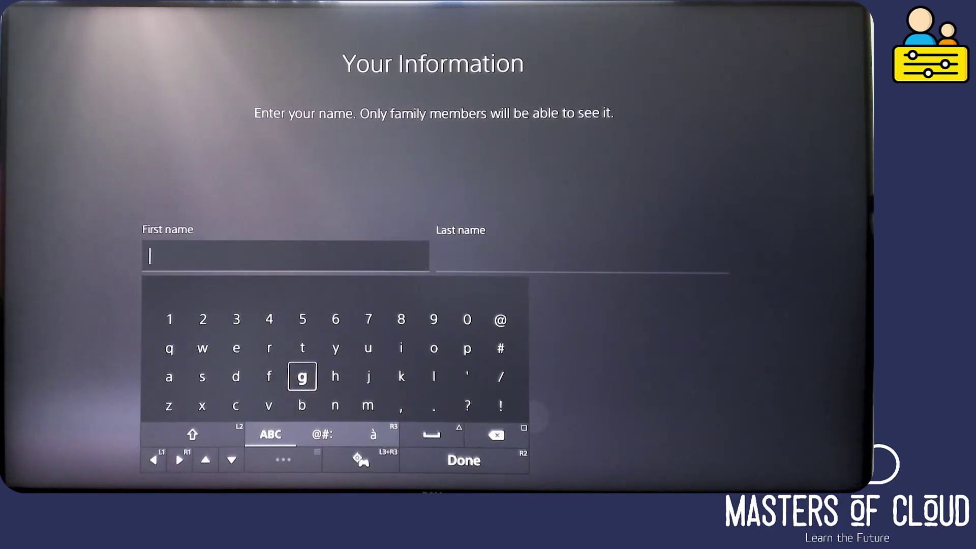
type("fi")
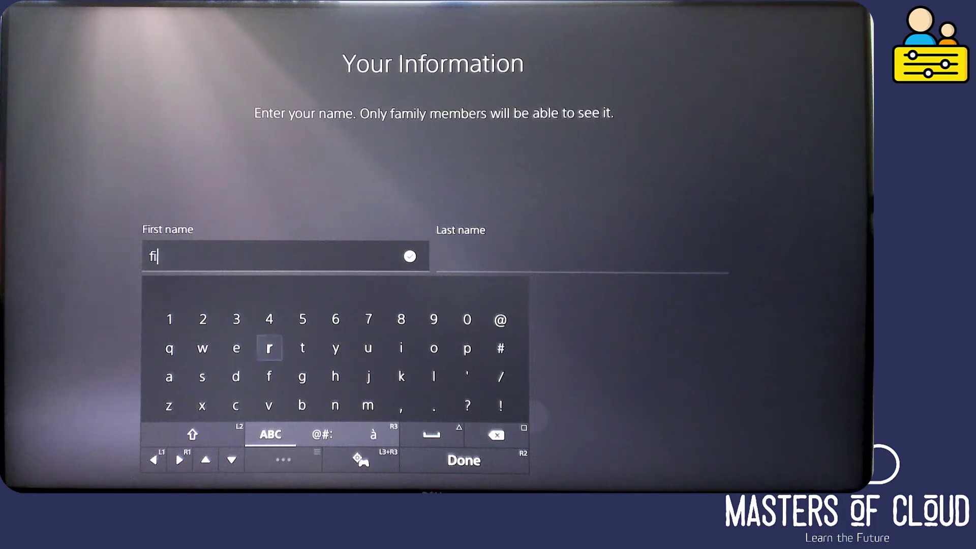
type("rst")
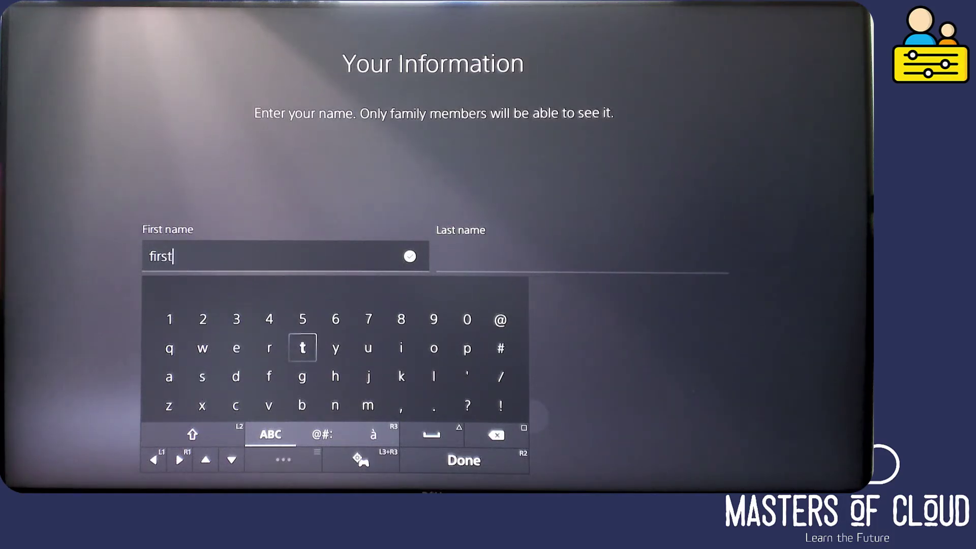
key("Return")
key("Return")
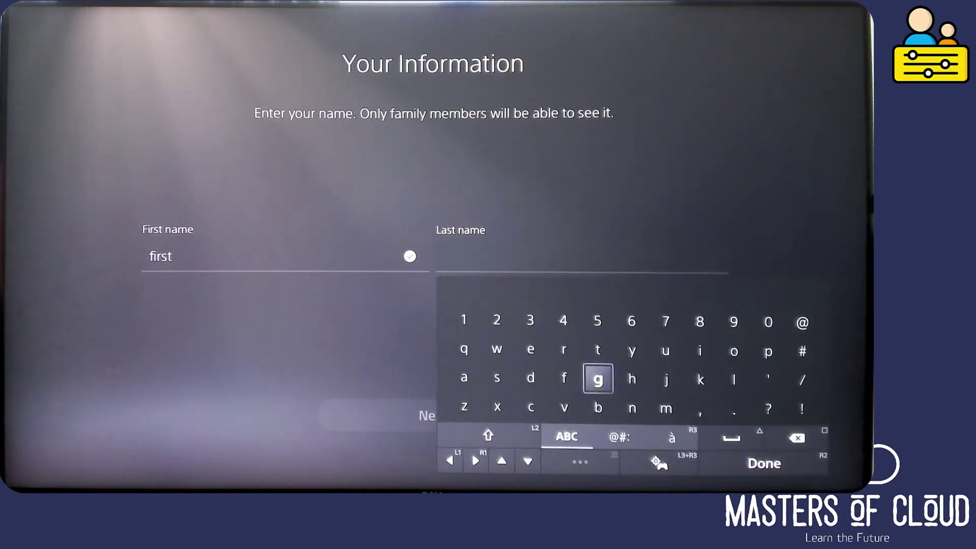
type("l")
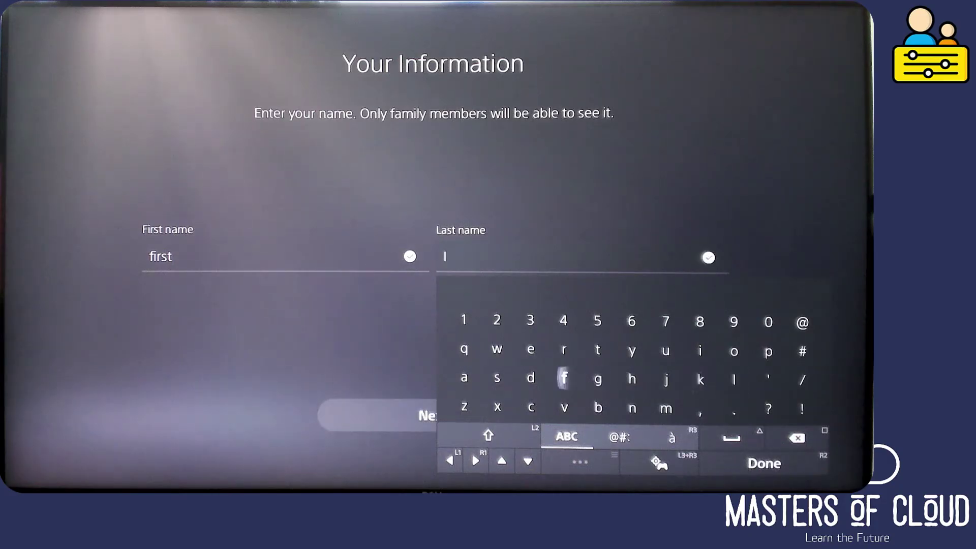
type("ast")
key("Return")
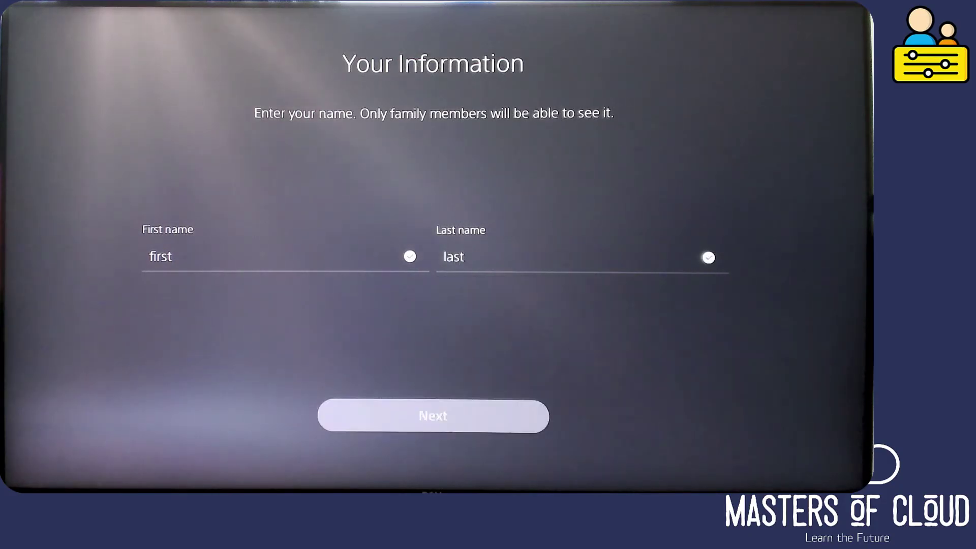
key("Return")
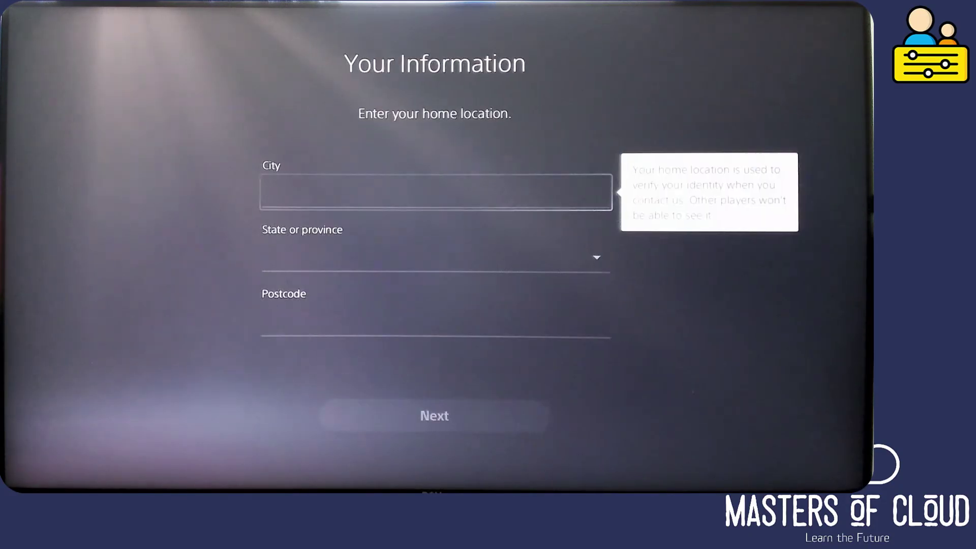
- Enter Brisbane as the home city from the keyboard suggestions
key("Return")
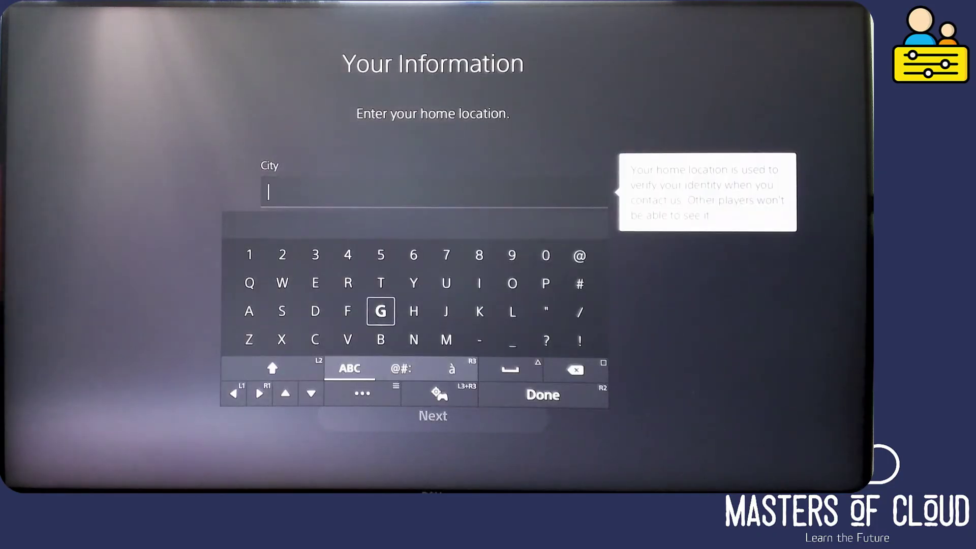
type("Go")
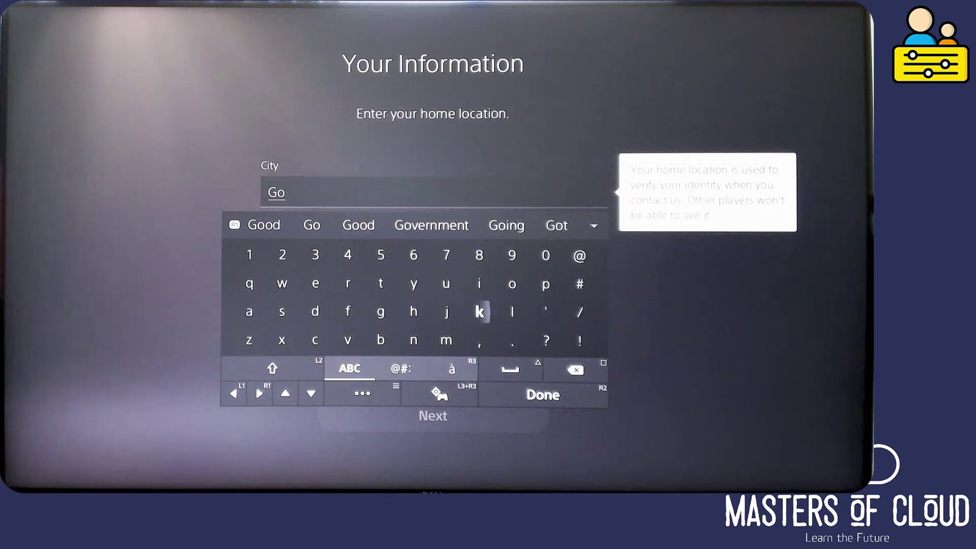
type("la")
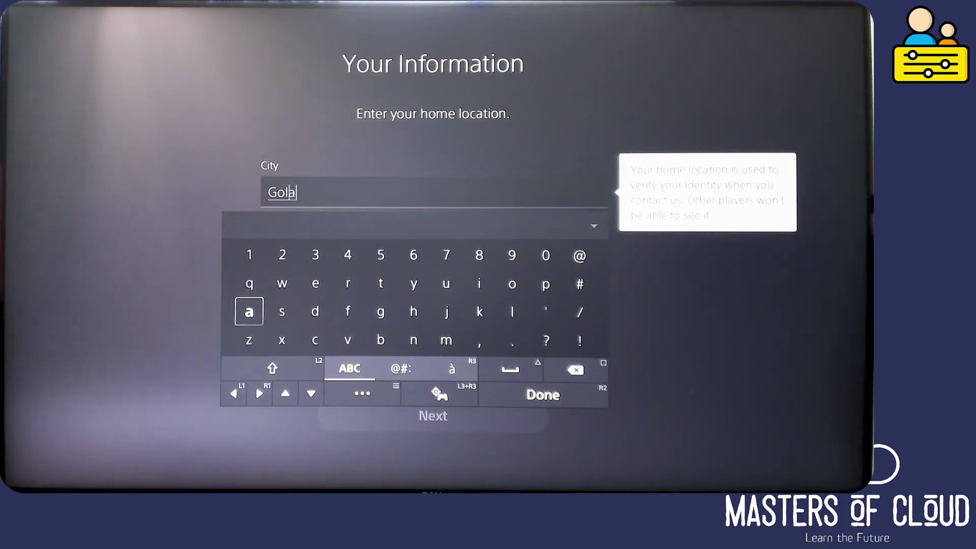
key("BackSpace")
type("d")
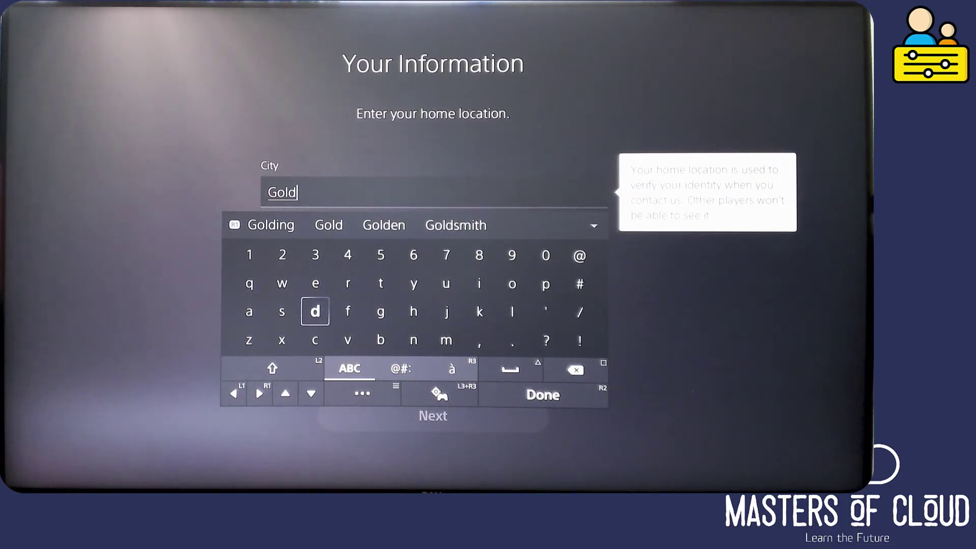
key("BackSpace")
key("BackSpace")
key("BackSpace")
key("BackSpace")
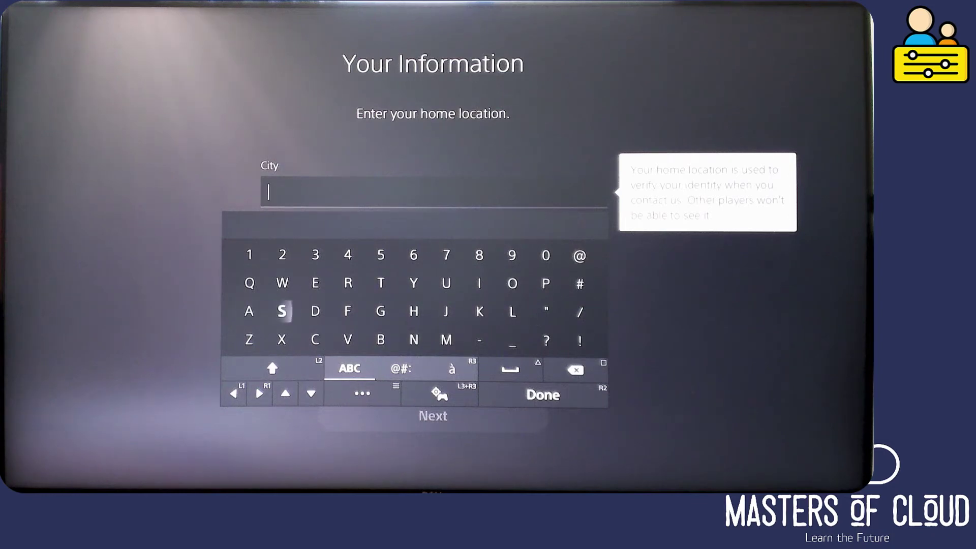
type("Bri")
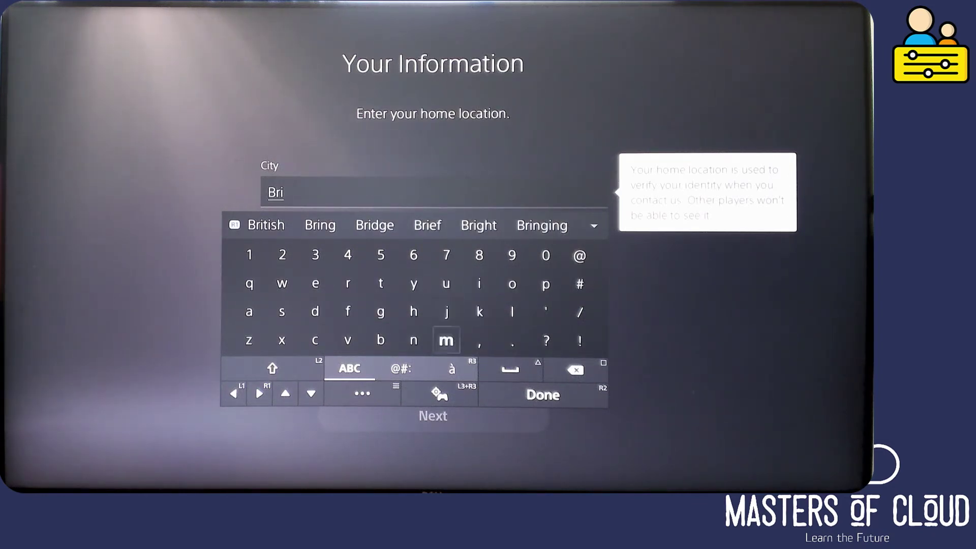
key("Left")
type("n")
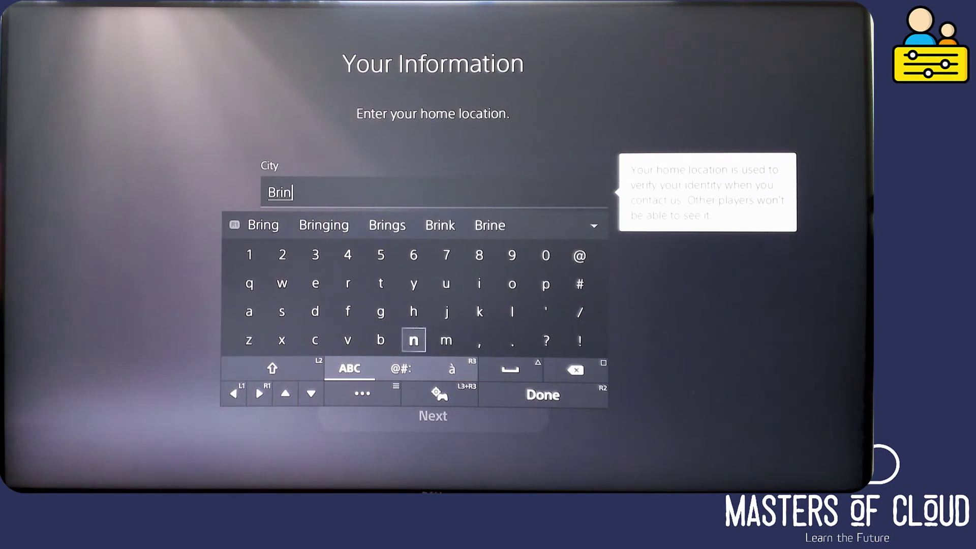
key("BackSpace")
type("s")
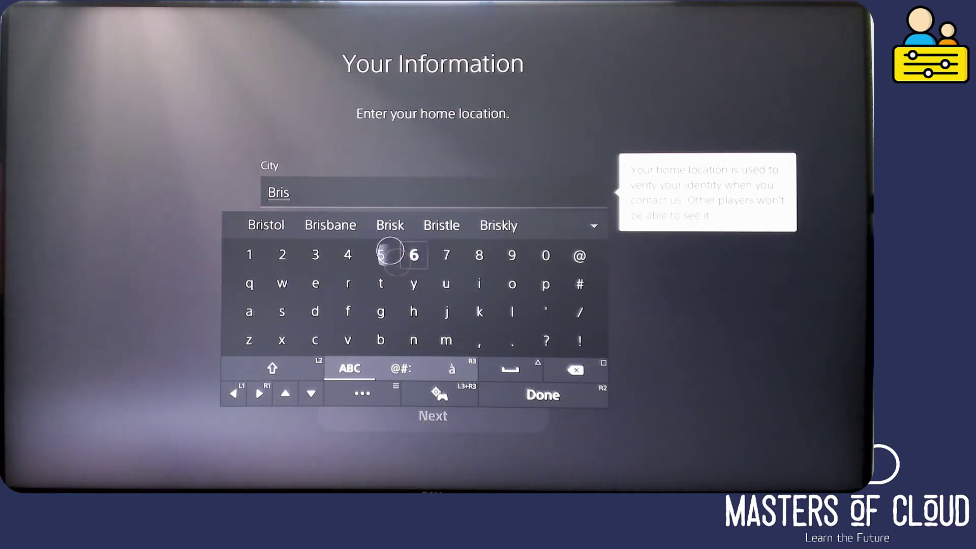
left_click(349, 220)
key("Return")
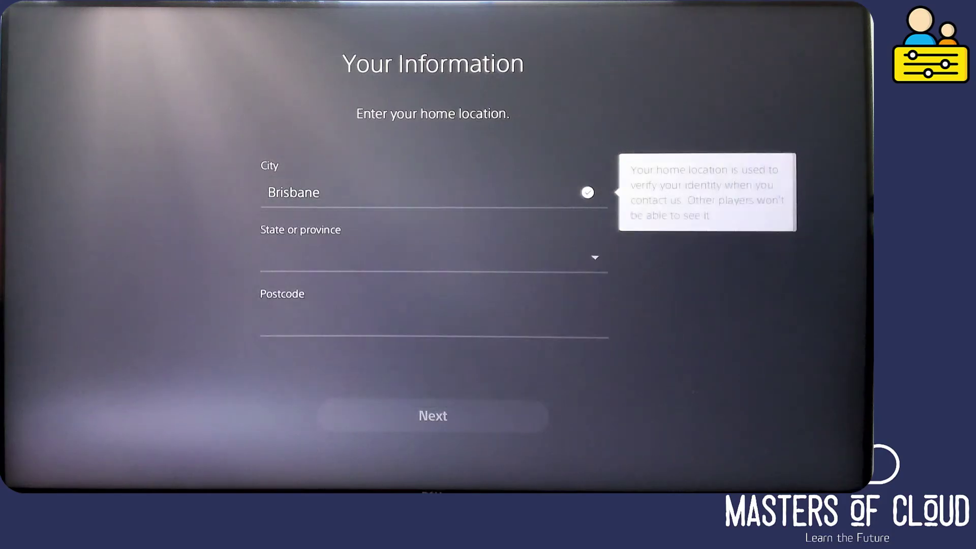
key("Down")
- Choose England as the region and enter the postcode
key("Return")
key("Down")
key("Down")
key("Down")
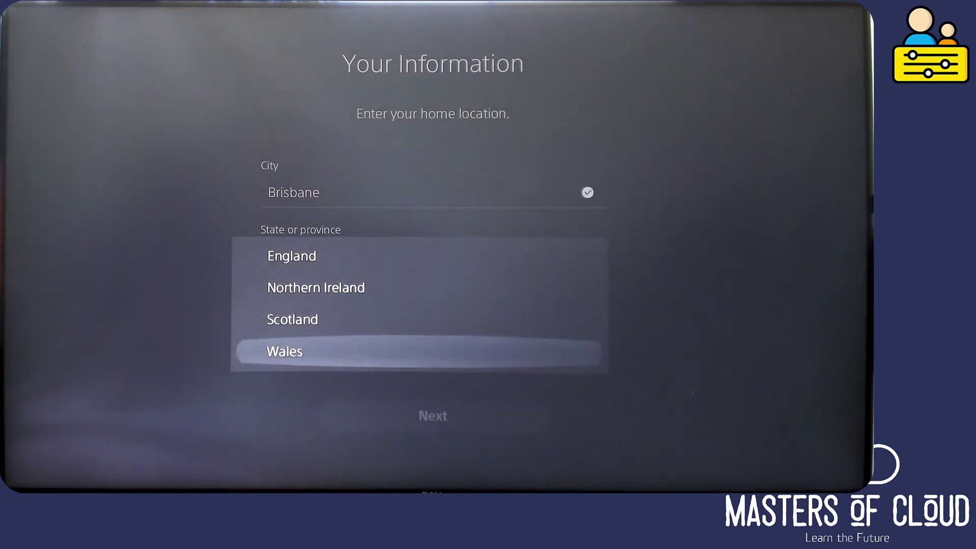
key("Up")
key("Up")
key("Up")
key("Down")
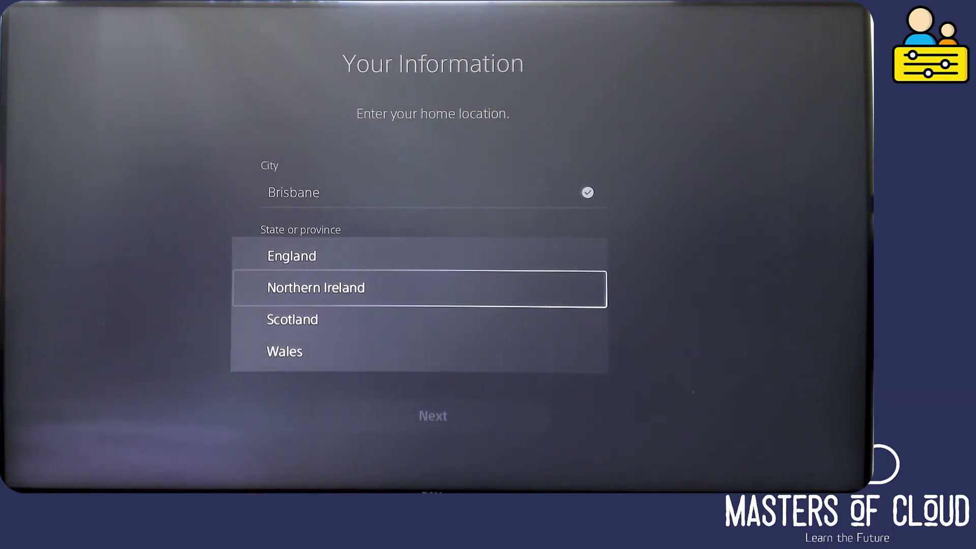
key("Up")
key("Down")
key("Down")
key("Down")
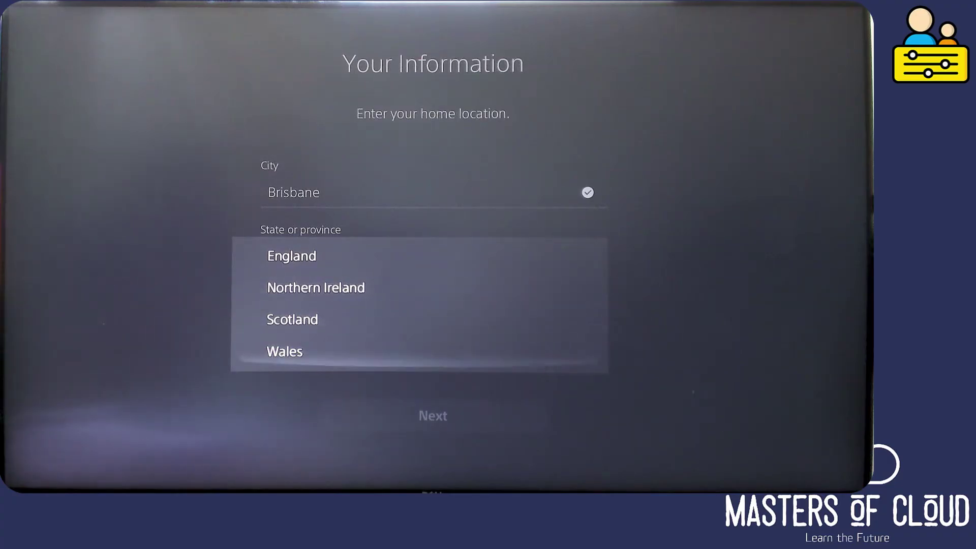
key("Up")
key("Up")
key("Up")
key("Escape")
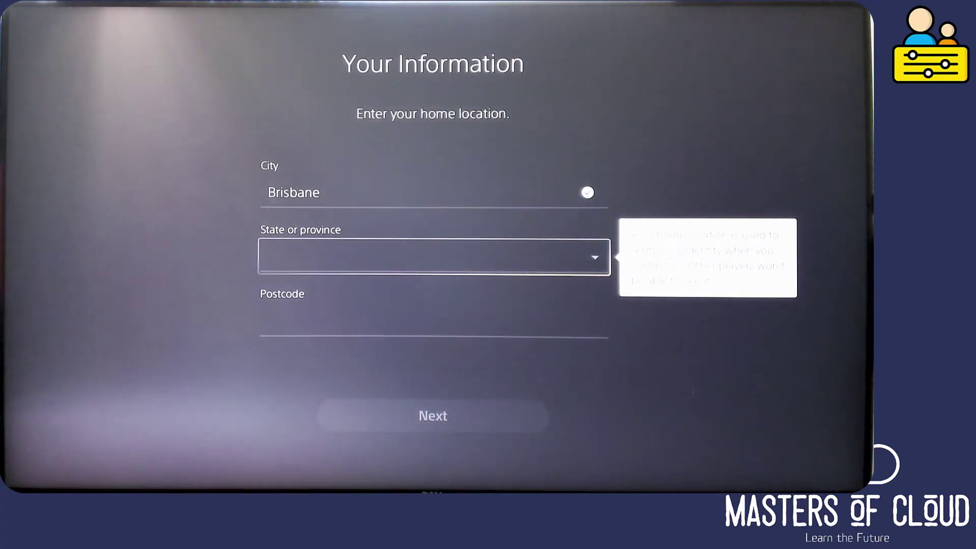
key("Up")
key("Down")
key("Up")
key("Down")
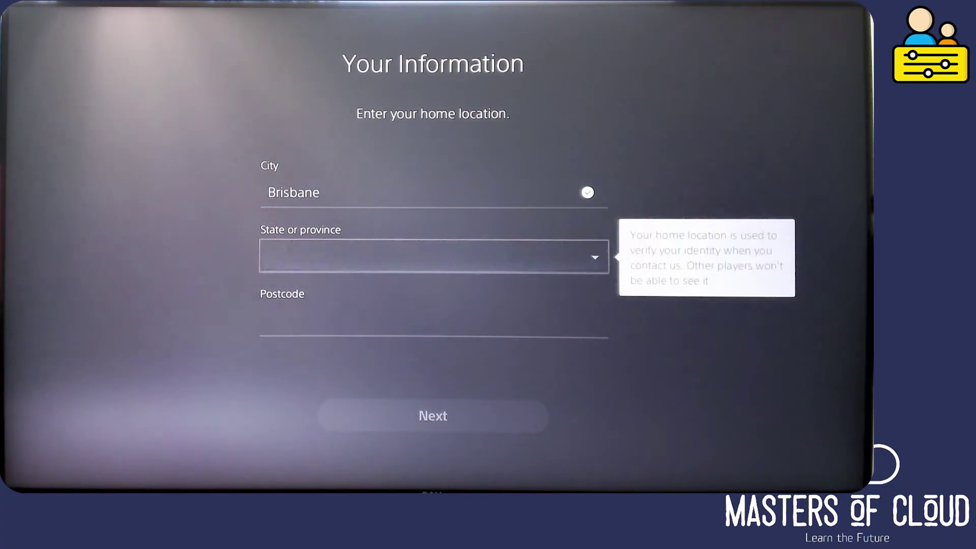
key("Return")
key("Return")
key("Down")
key("Down")
key("Up")
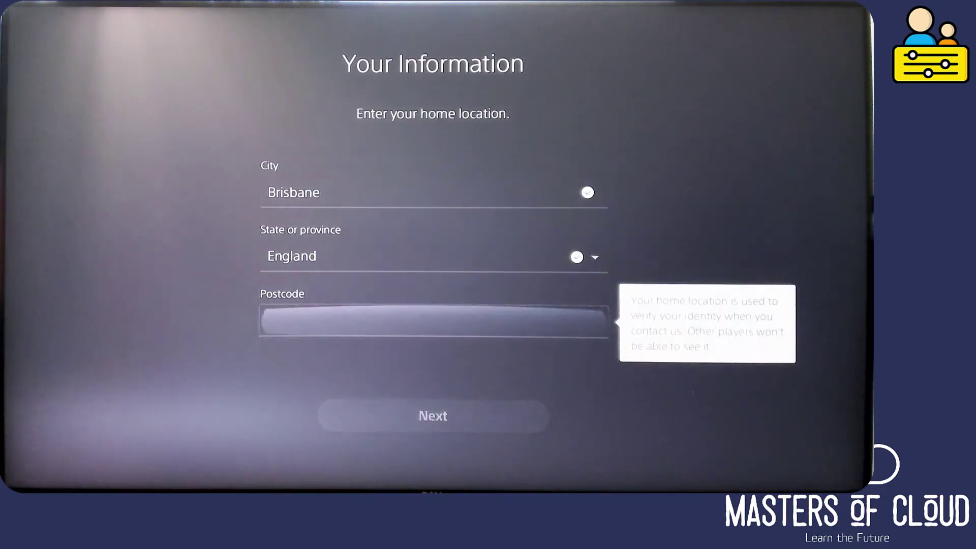
key("Down")
key("Up")
key("Return")
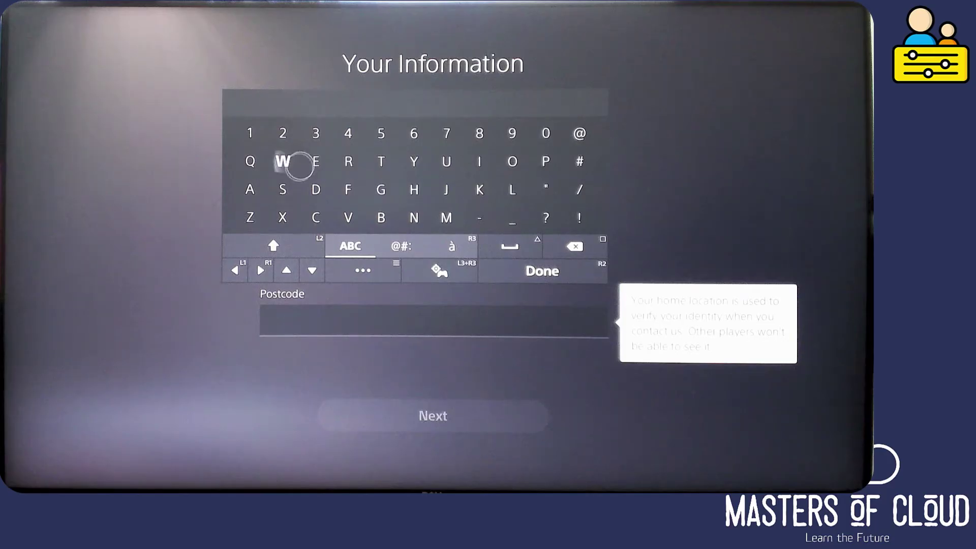
type("Sw1")
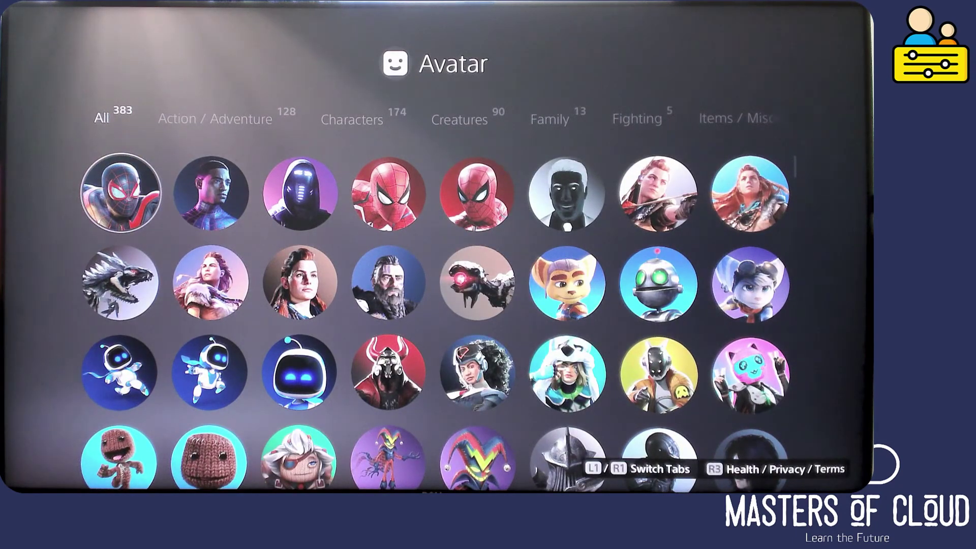
- Choose the hooded purple avatar and continue
key("Right")
key("Right")
key("Down")
key("Left")
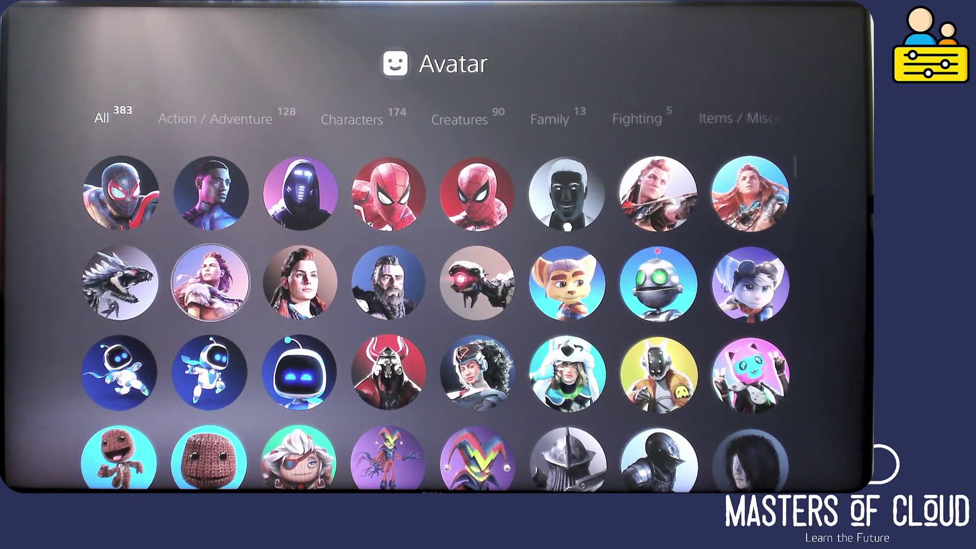
key("Right")
key("Right")
key("Left")
key("Up")
key("Return")
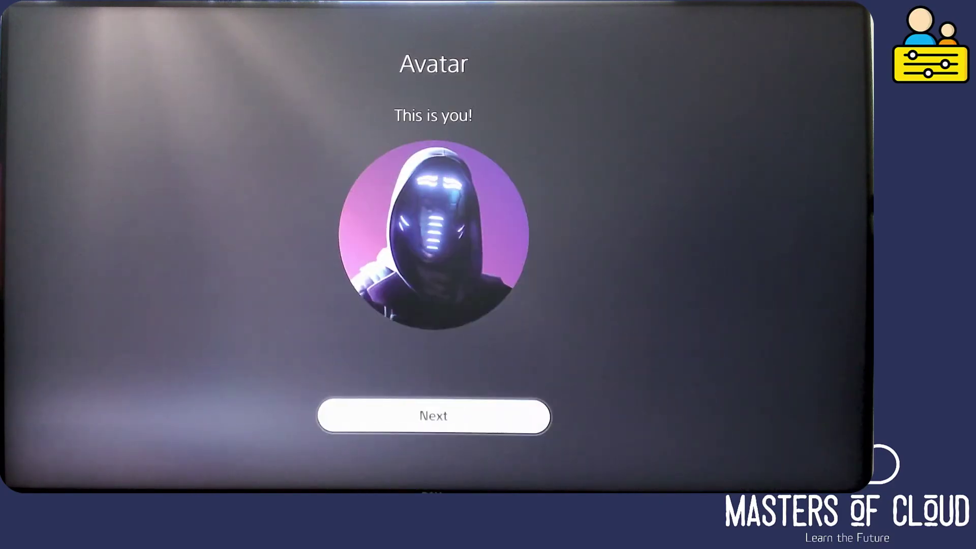
key("Return")
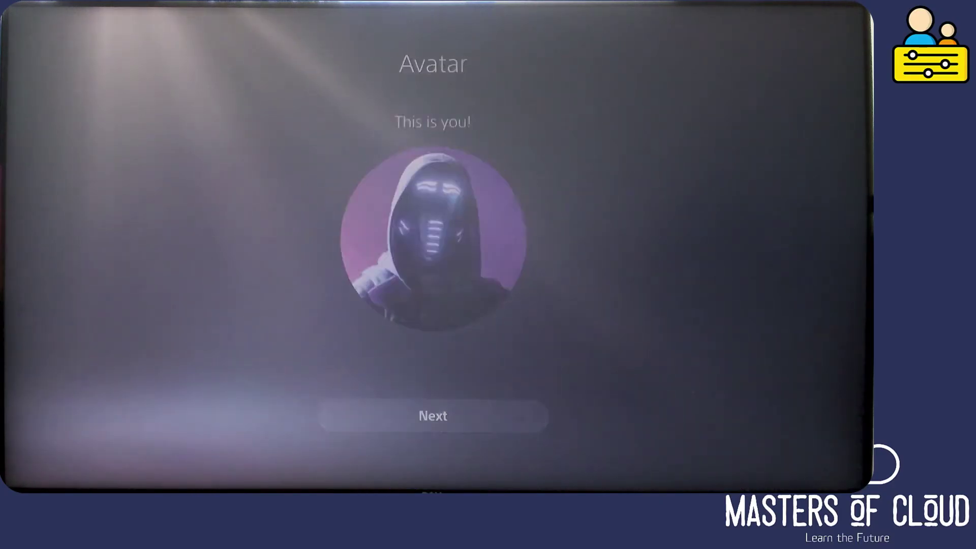
- Pick a suggested online ID from the Suggestions list and accept it
key("Return")
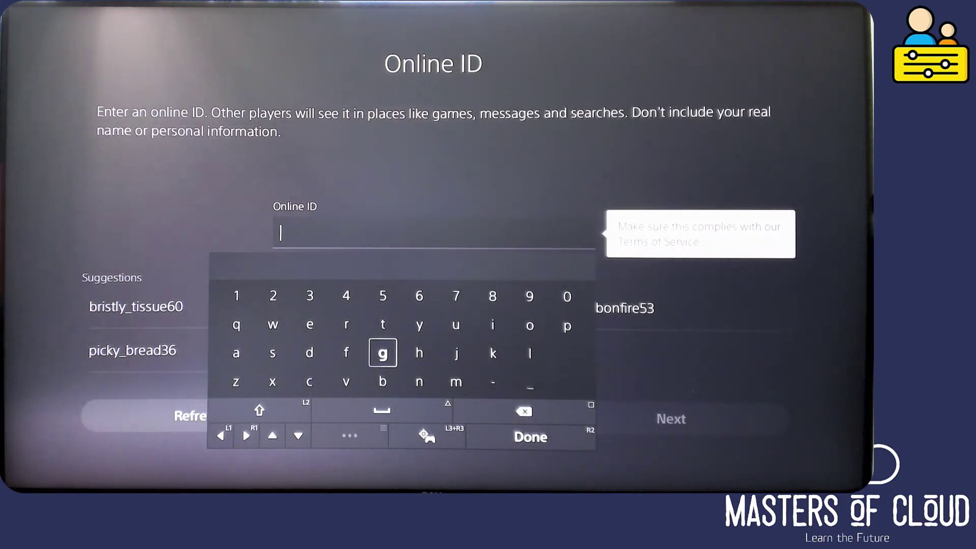
key("Escape")
key("Down")
key("Right")
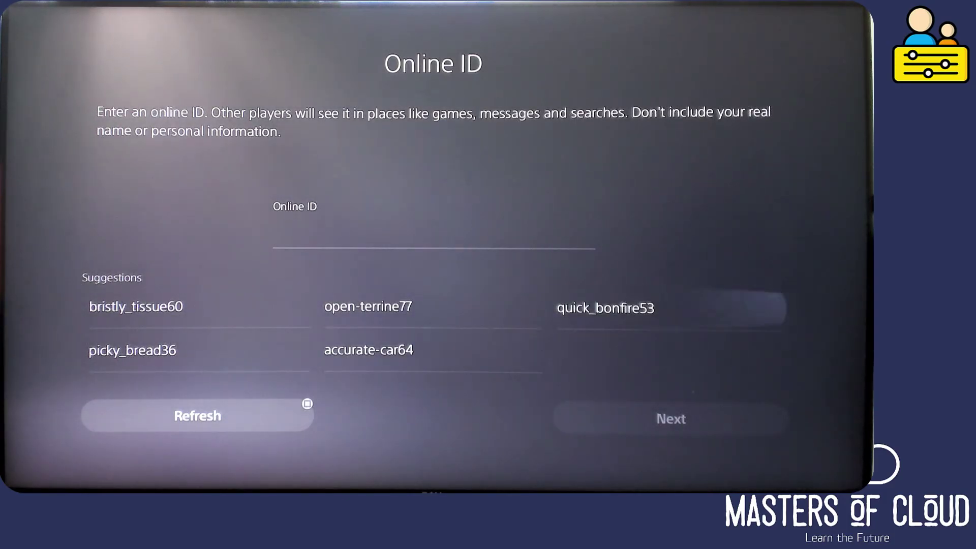
key("Left")
key("Return")
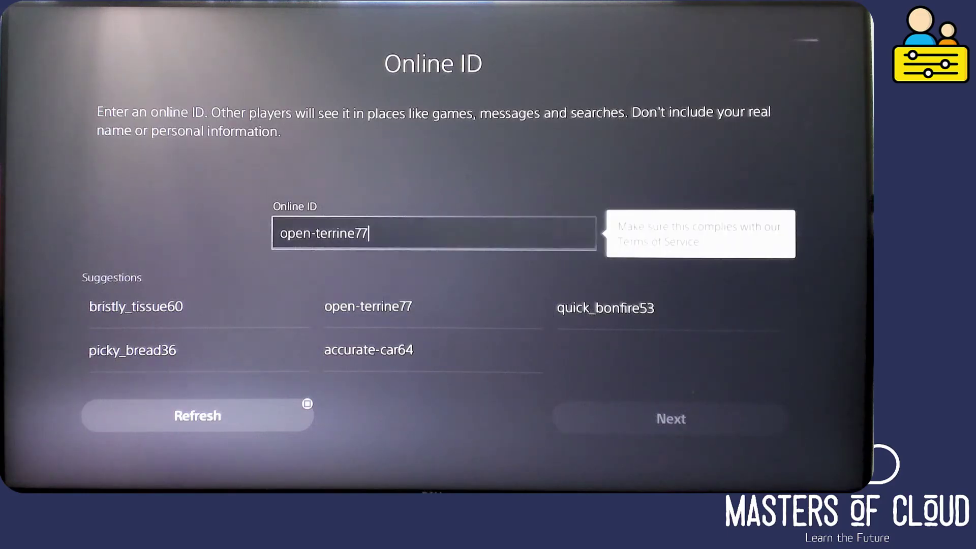
key("Right")
key("Escape")
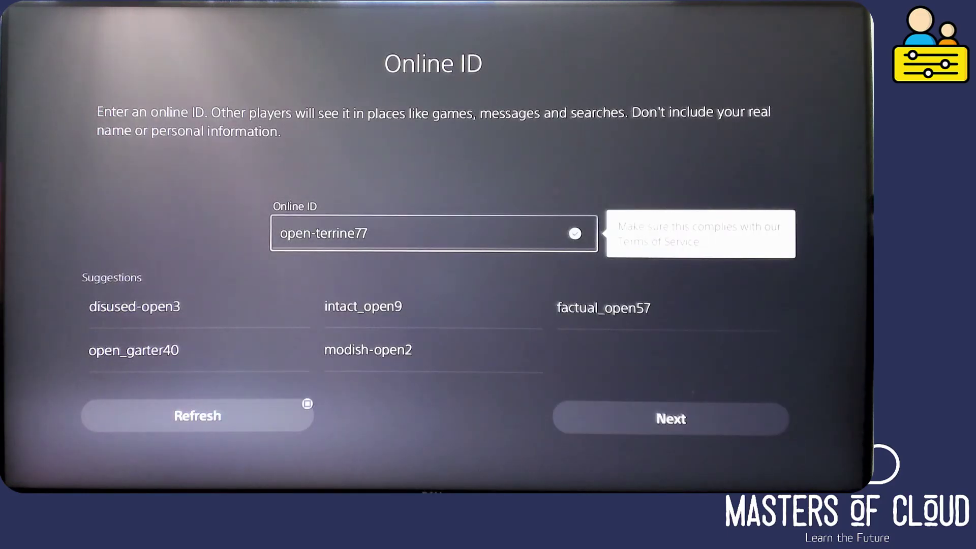
key("Down")
key("Down")
key("Down")
key("Return")
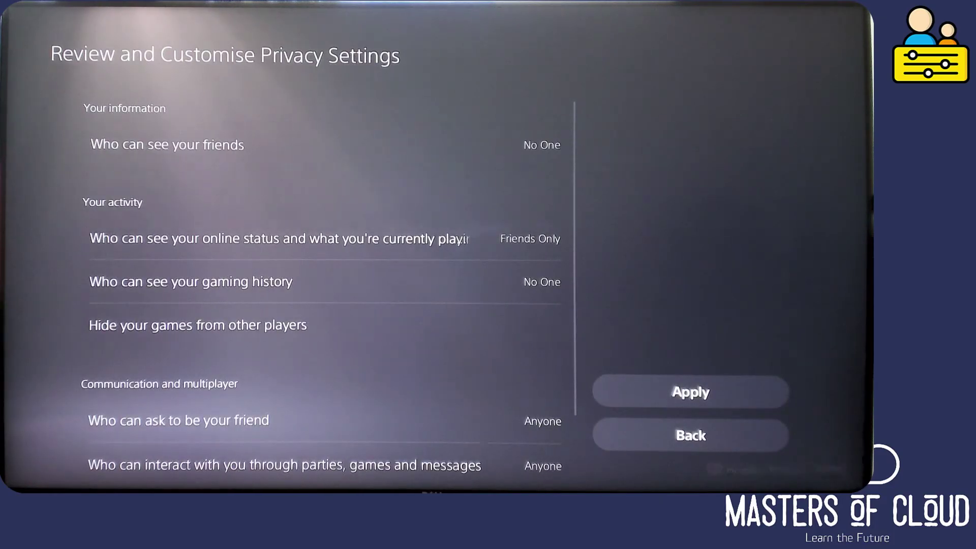
- Set friend requests to Friends of Friends and interactions to Friends Only
key("Down")
key("Down")
key("Down")
key("Down")
key("Down")
key("Up")
key("Up")
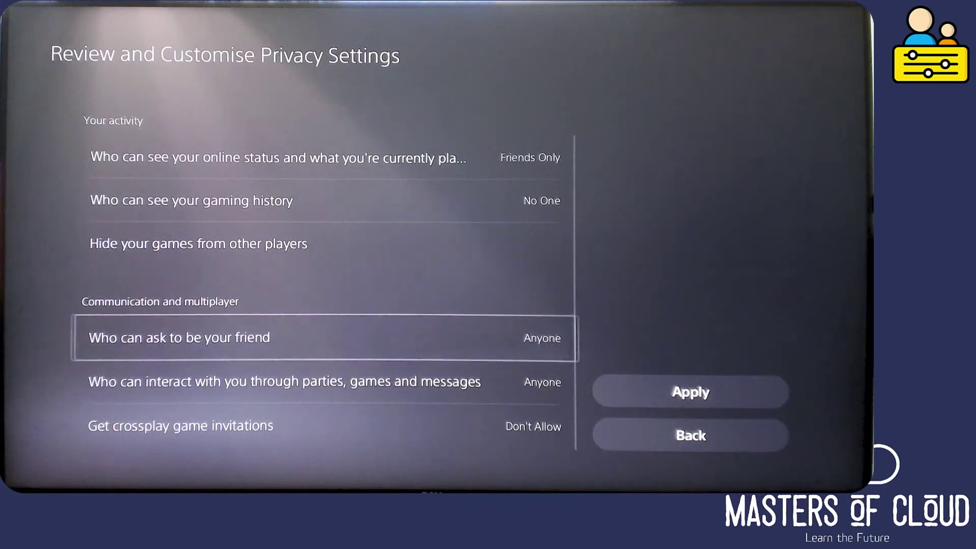
key("Return")
key("Up")
key("Up")
key("Down")
key("Return")
- Switch the crossplay game invitation setting between Allow and Don't Allow, leaving it at Don't Allow
key("Down")
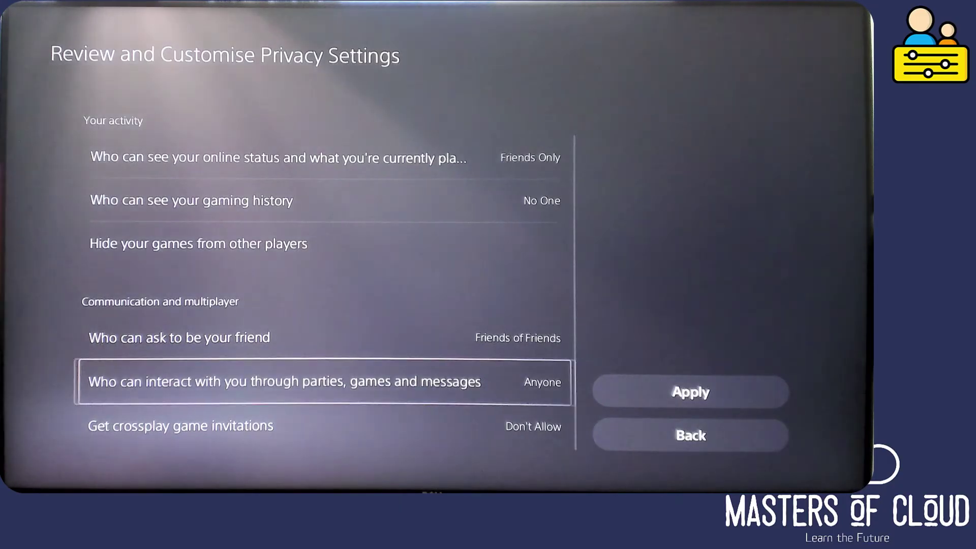
key("Return")
key("Up")
key("Return")
key("Down")
key("Return")
key("Up")
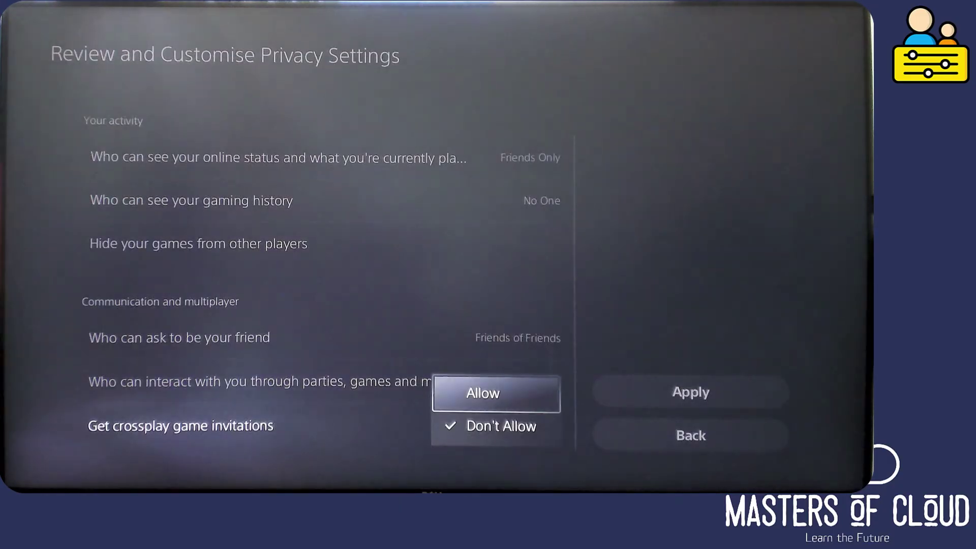
key("Return")
key("Return")
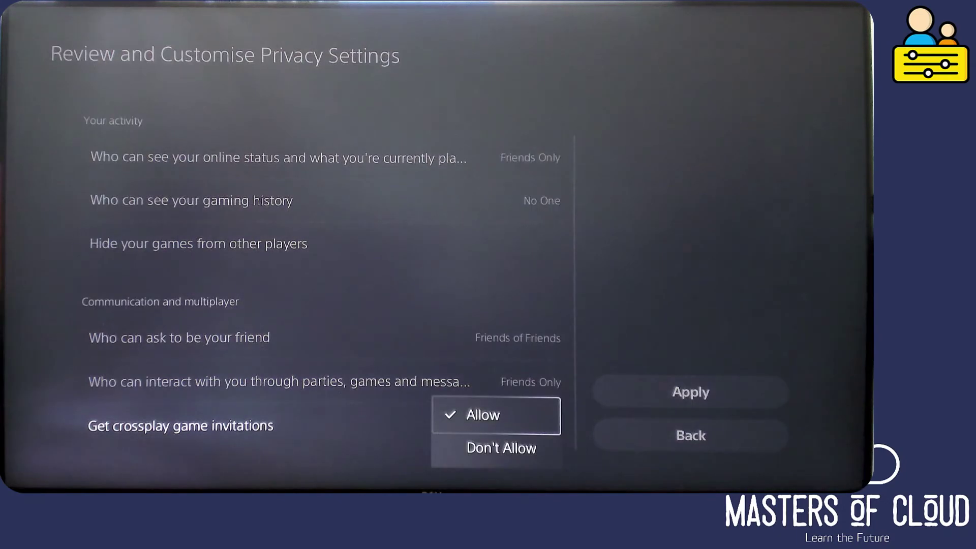
key("Down")
key("Return")
key("Up")
key("Up")
key("Down")
key("Down")
key("Return")
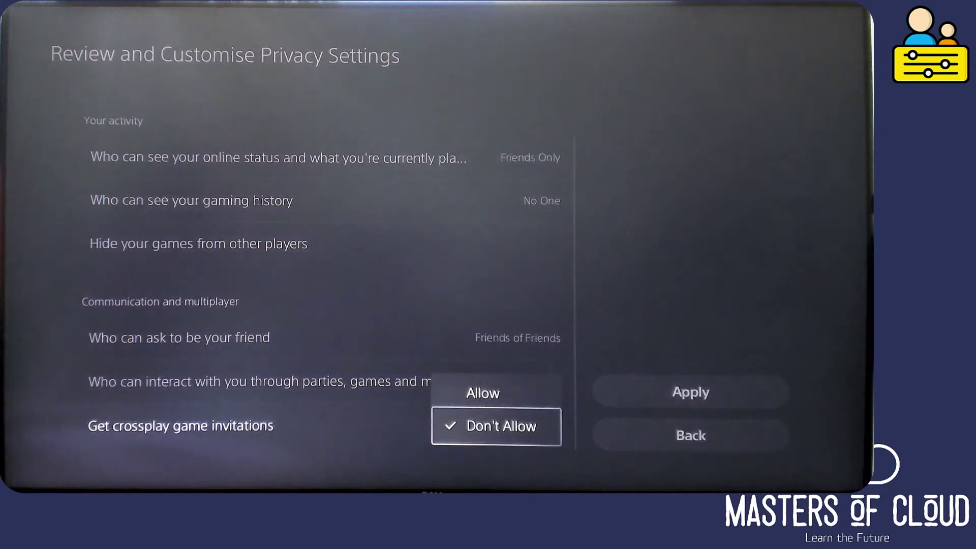
key("Up")
key("Return")
- Set 'Who can see your friends' to Friends Only
key("Up")
key("Up")
key("Up")
key("Up")
key("Up")
key("Up")
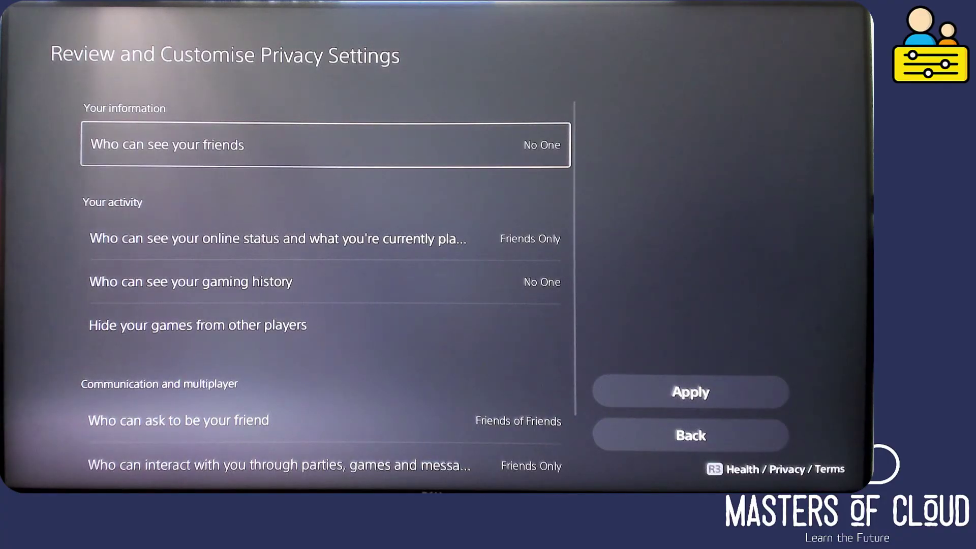
key("Return")
key("Down")
key("Return")
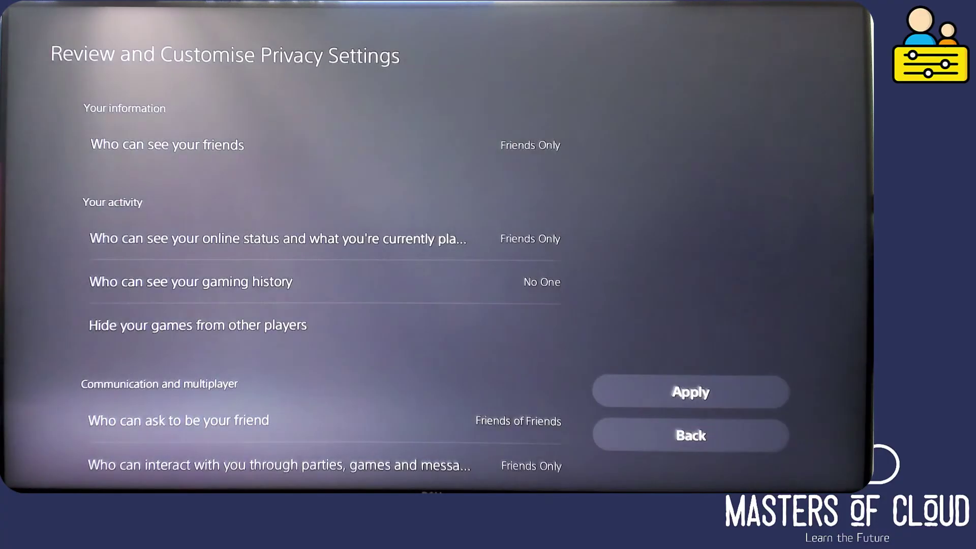
key("Down")
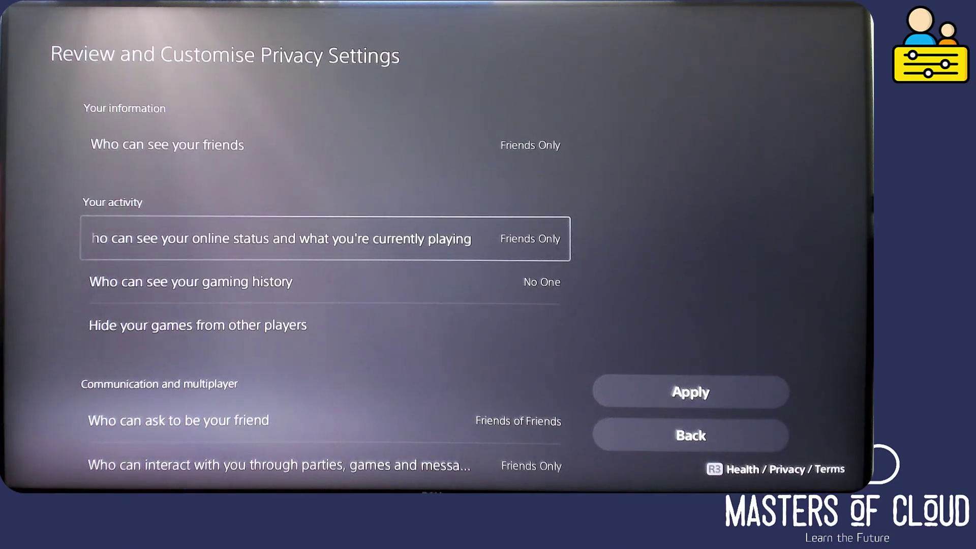
- Set 'Who can see your gaming history' to Friends Only
key("Down")
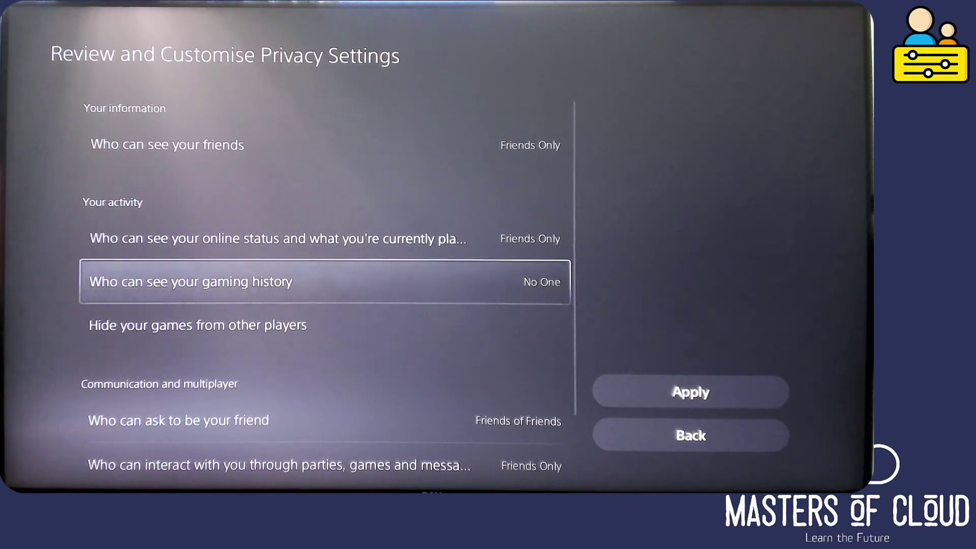
key("Return")
key("Down")
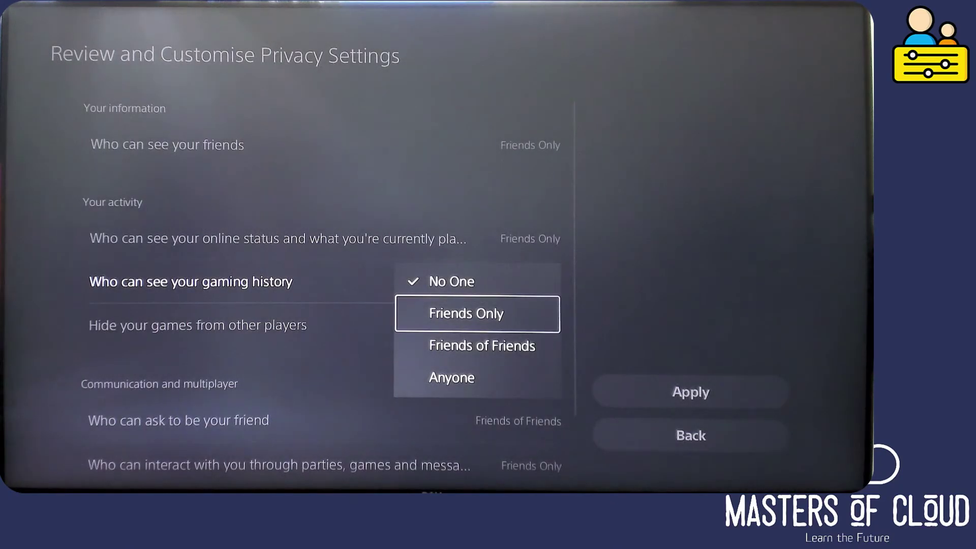
key("Down")
key("Up")
key("Up")
key("Down")
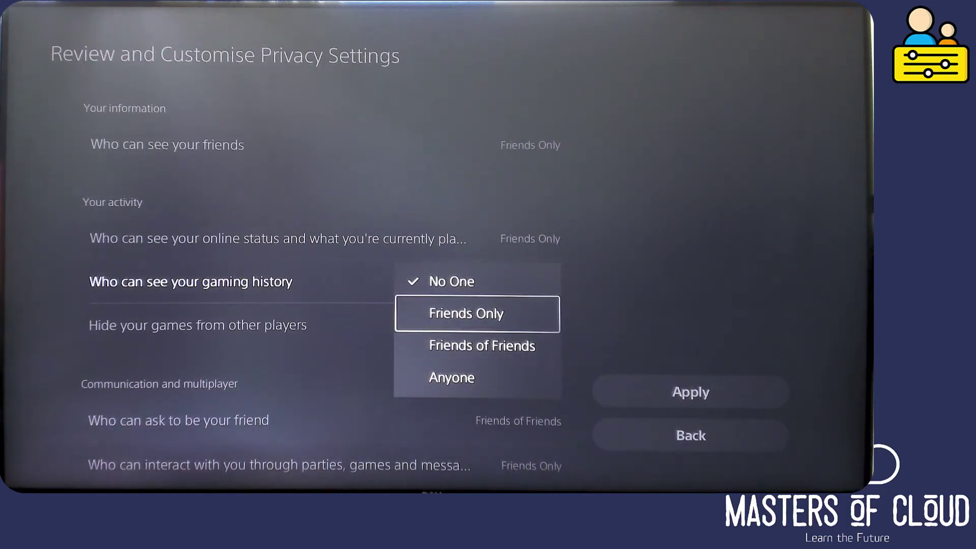
key("Down")
key("Down")
key("Up")
key("Up")
key("Up")
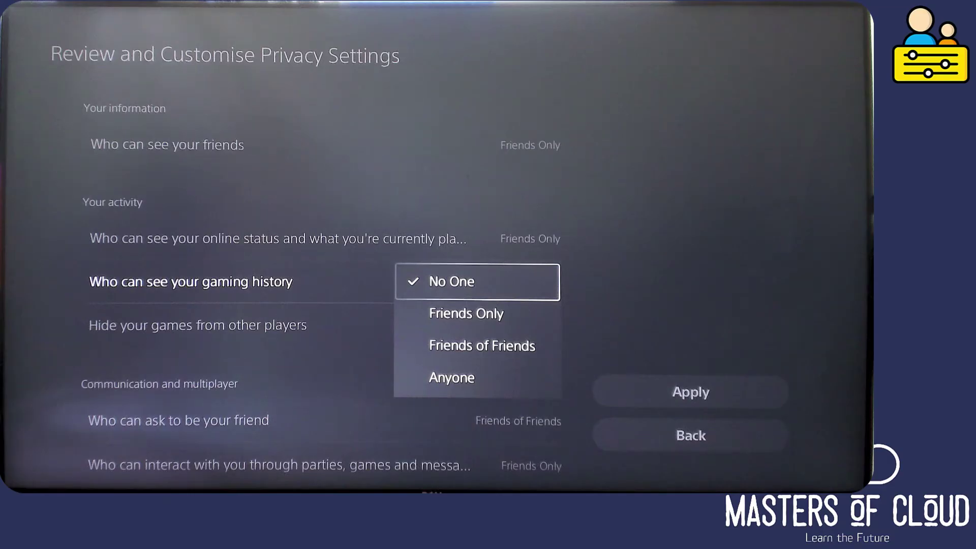
key("Down")
key("Return")
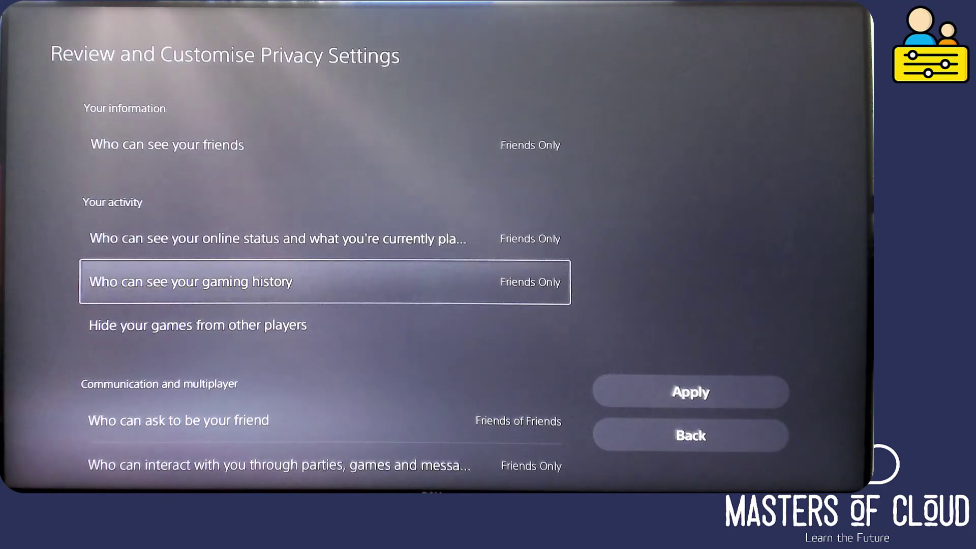
- Look at the hide-your-games page, then return to the privacy settings list
key("Down")
key("Return")
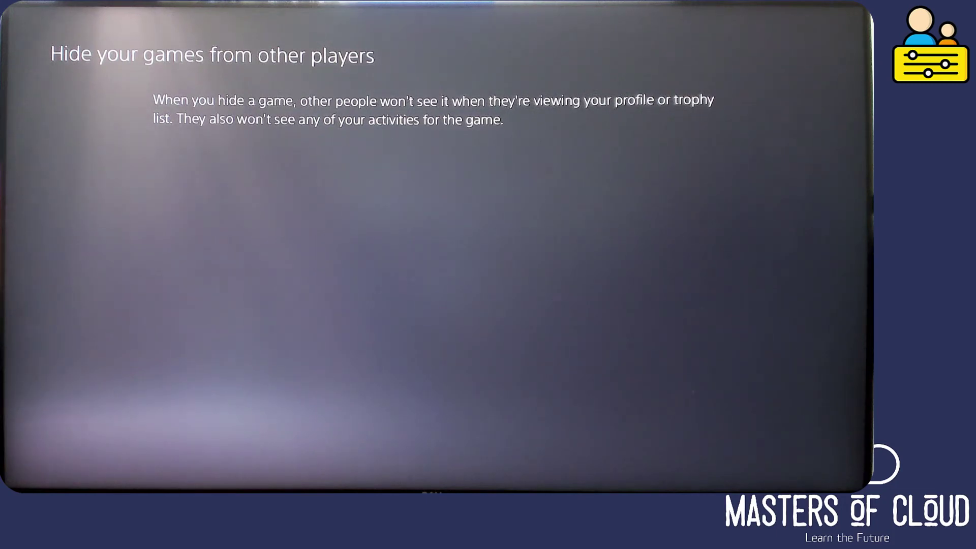
key("Escape")
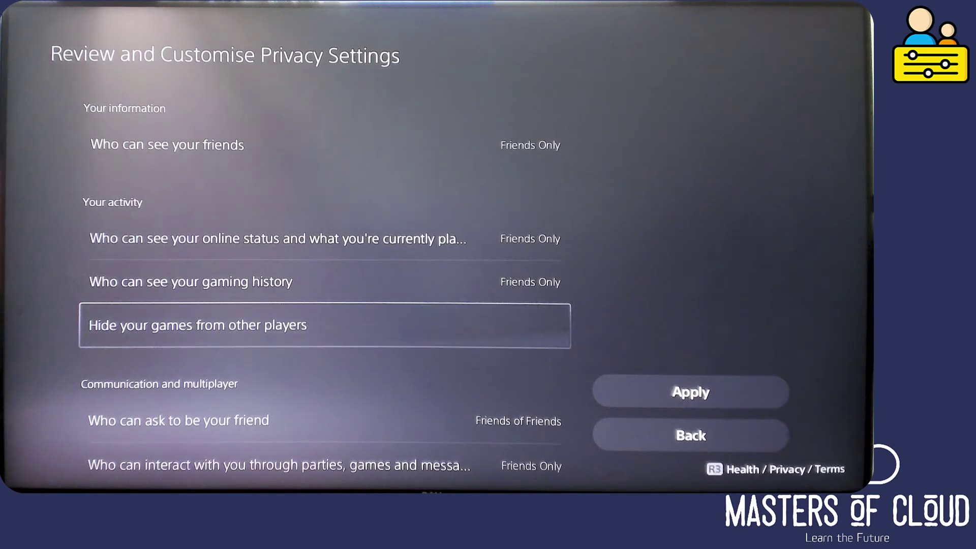
key("Down")
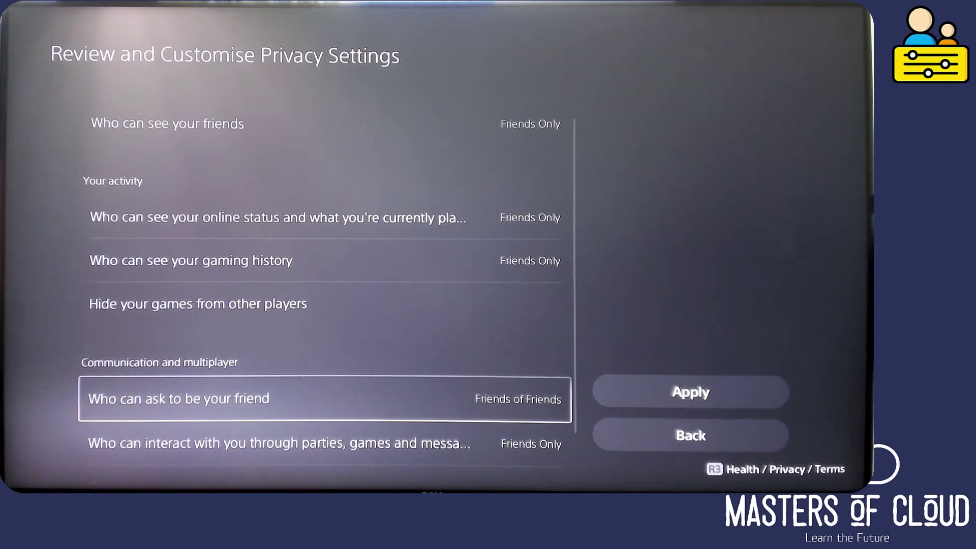
key("Down")
key("Up")
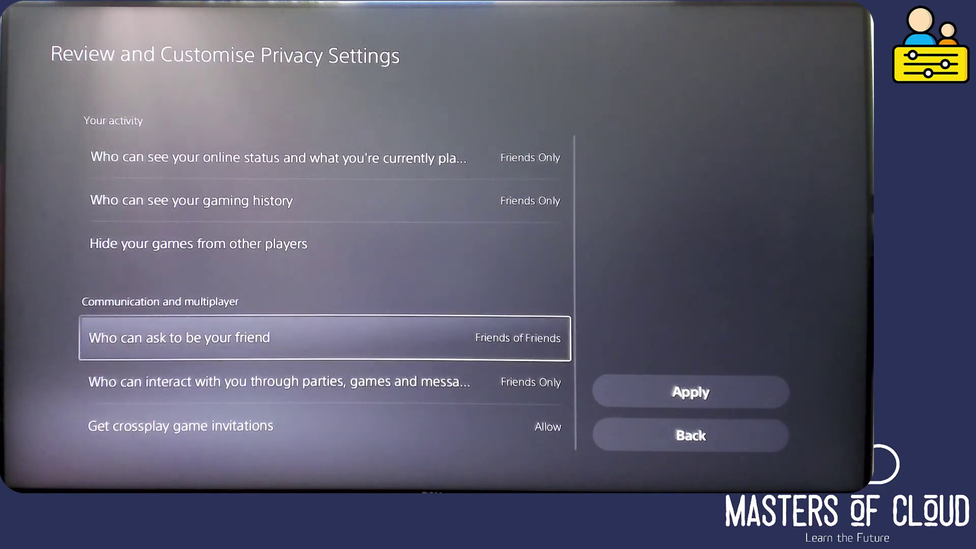
- Confirm friend requests stay Friends of Friends and interactions stay Friends Only, then move toward Apply
key("Return")
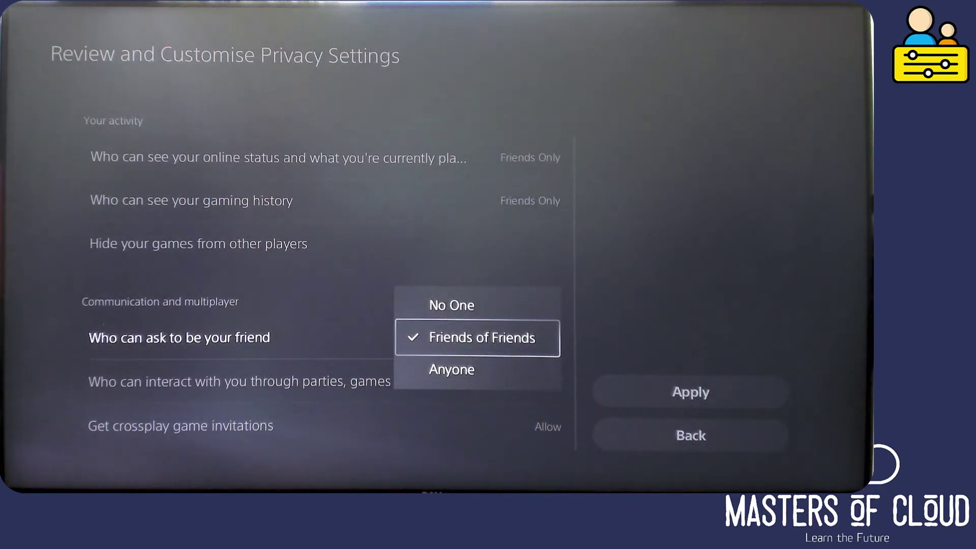
key("Return")
key("Down")
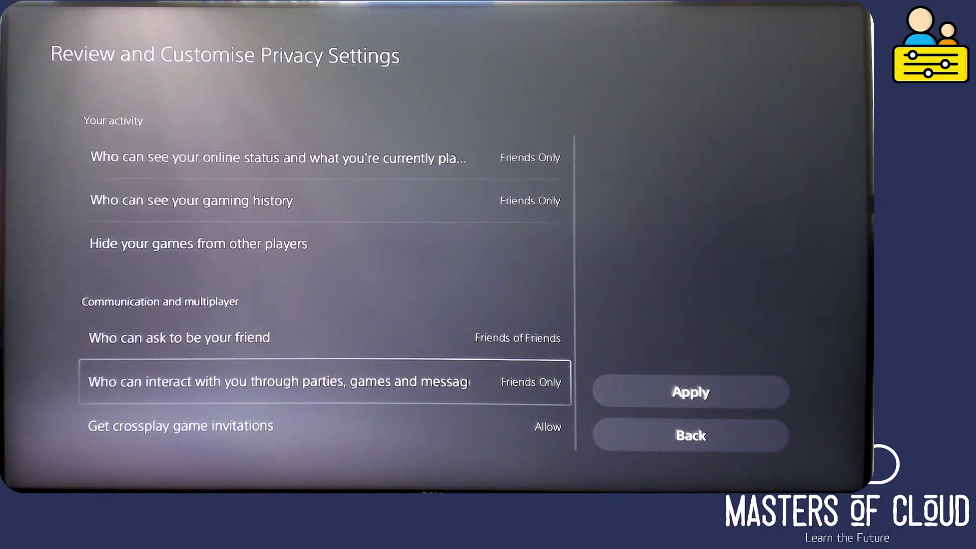
key("Return")
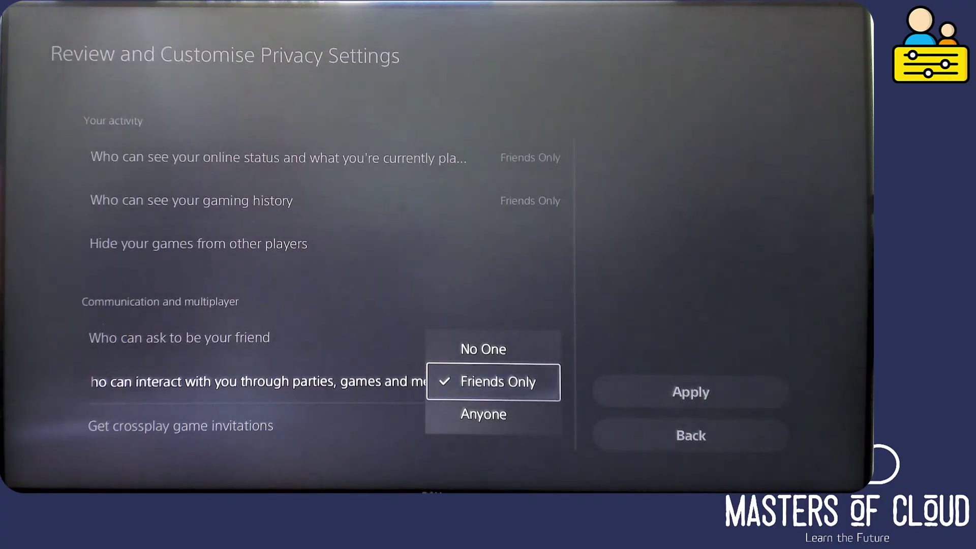
key("Return")
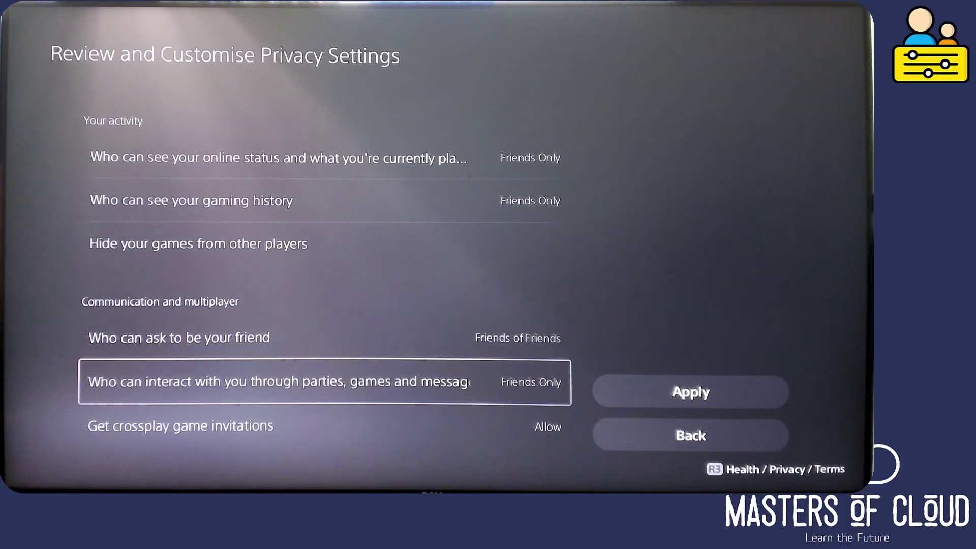
key("Return")
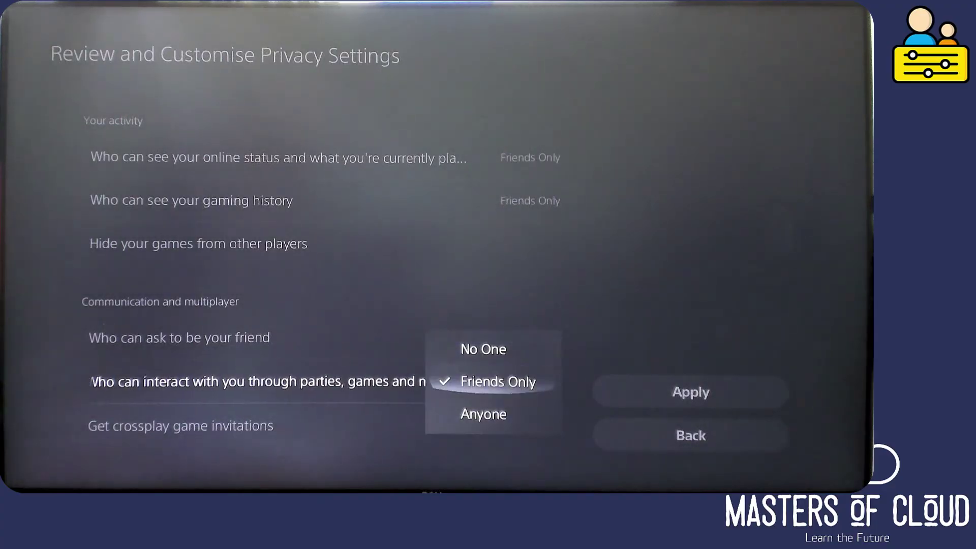
key("Return")
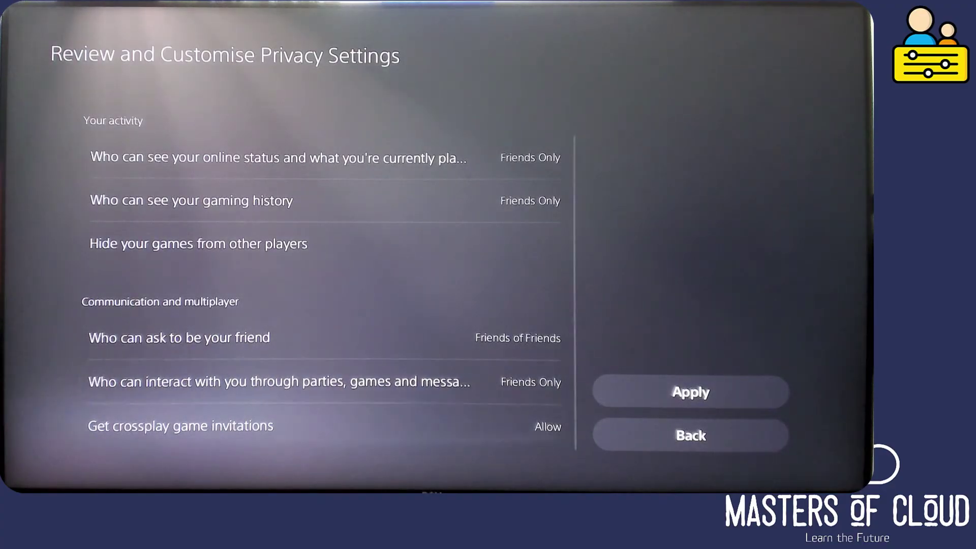
key("Down")
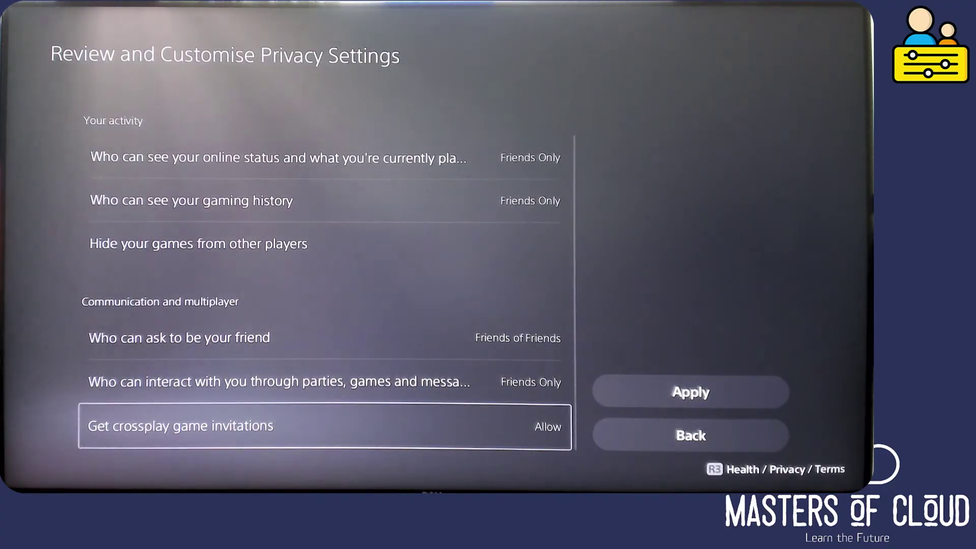
key("Right")
key("Up")
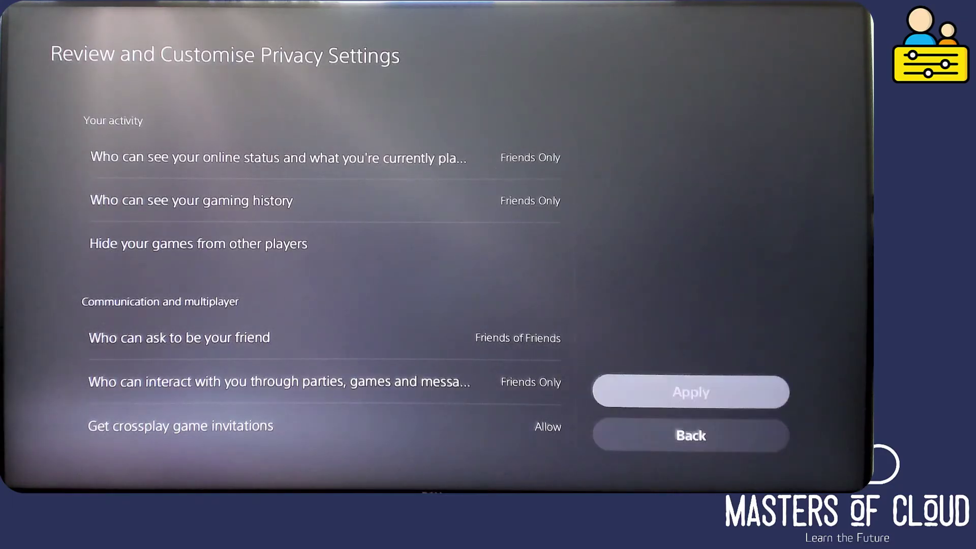
key("Down")
- Apply the privacy settings and accept Secure Your Account with the login passcode left off
key("Up")
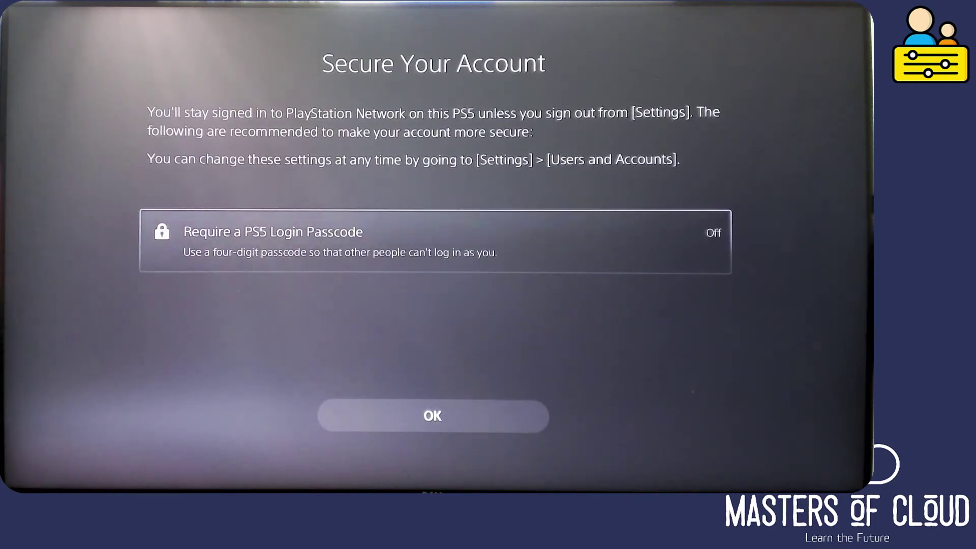
key("Down")
key("Up")
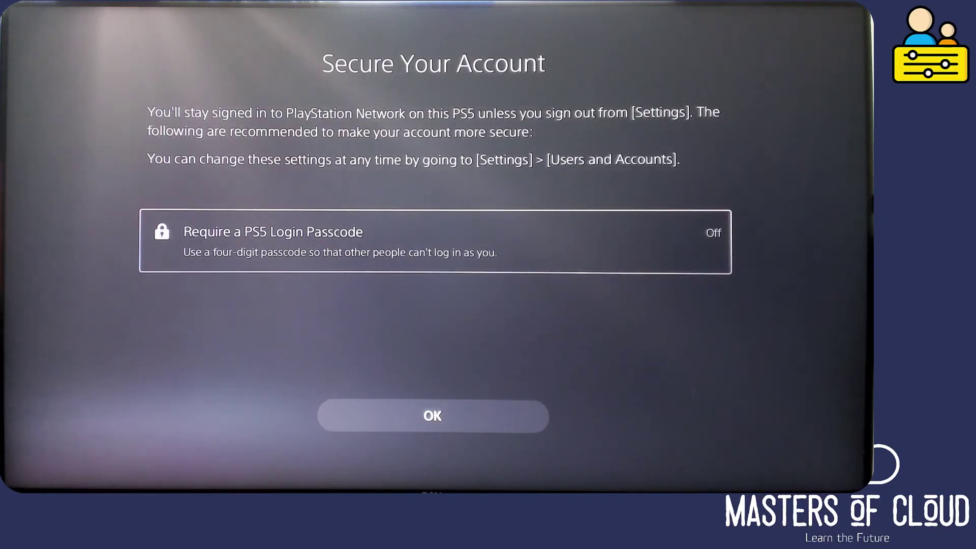
key("Down")
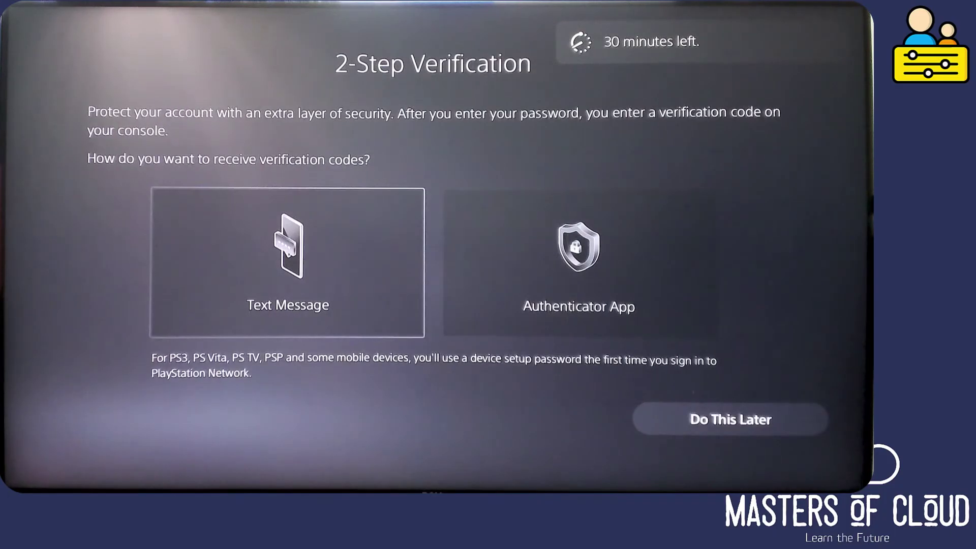
- Postpone 2-Step Verification with Do This Later
key("Right")
key("Down")
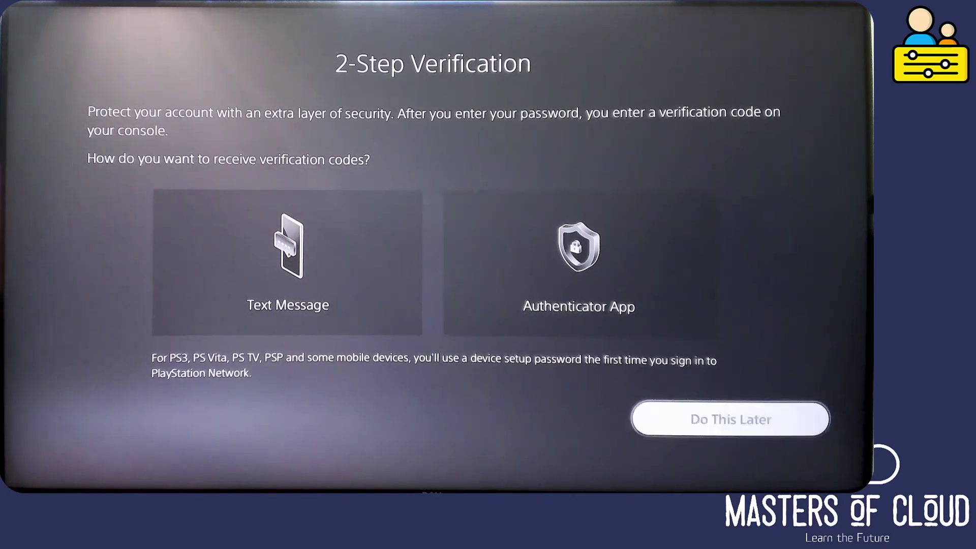
key("Up")
key("Left")
key("Right")
key("Down")
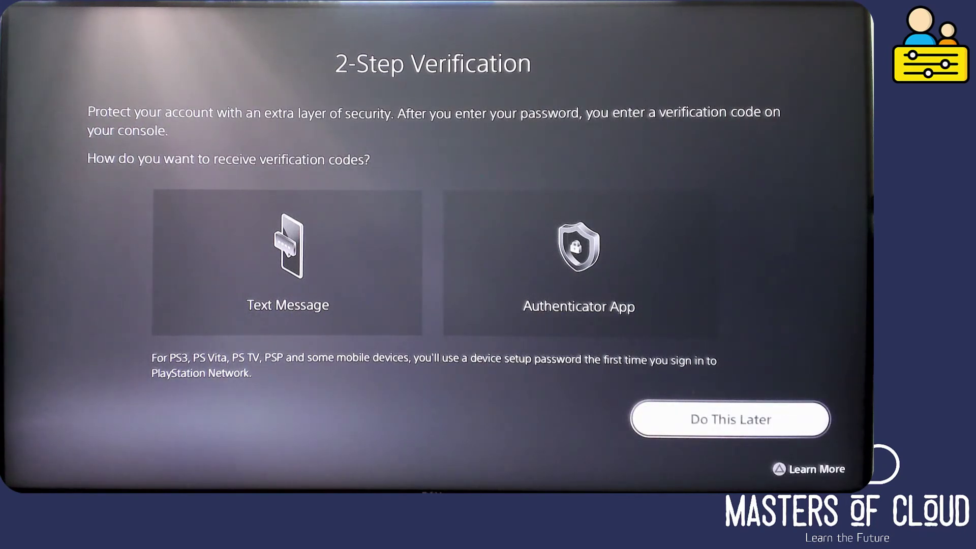
key("Return")
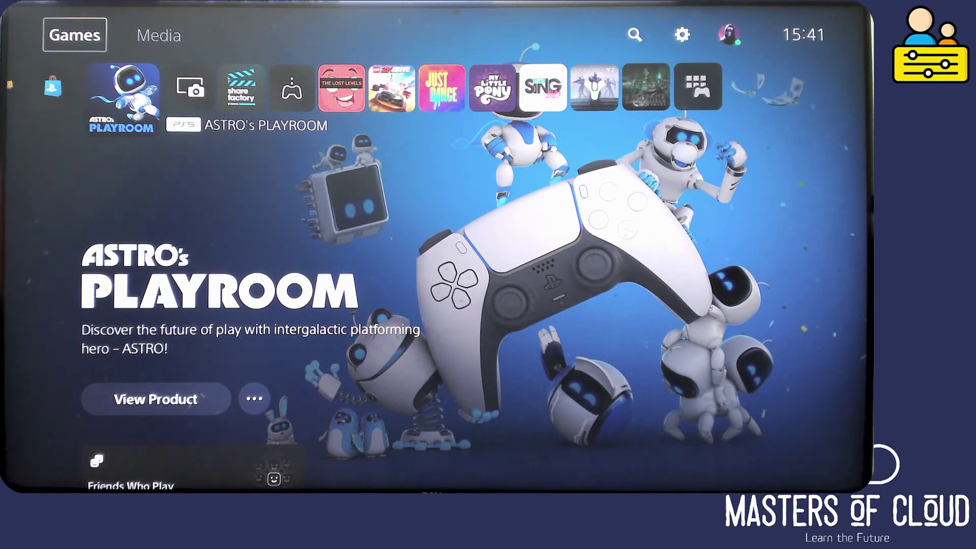
- Check Playtime for Today under Family and Parental Controls: 30 min, 7:00 AM – 9:00 PM
key("Right")
key("Right")
key("Right")
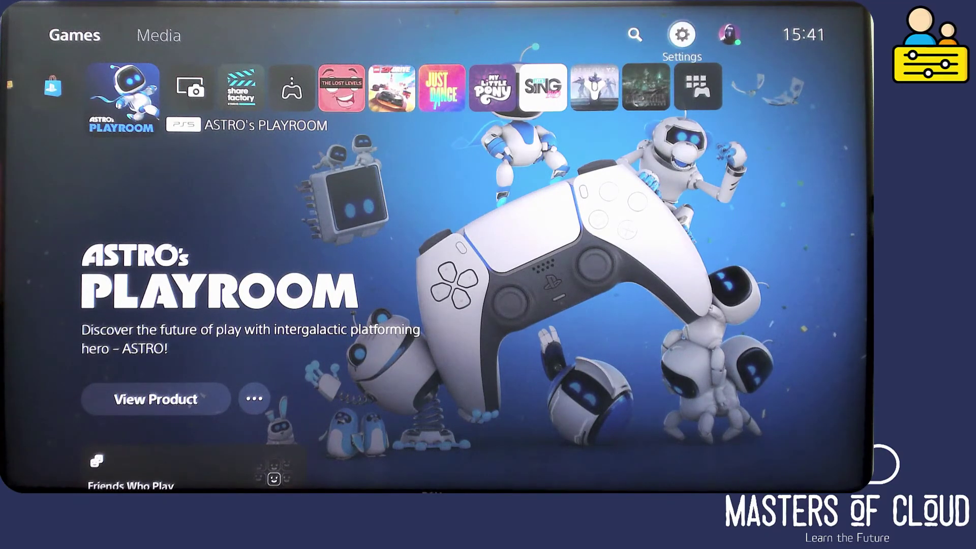
key("Return")
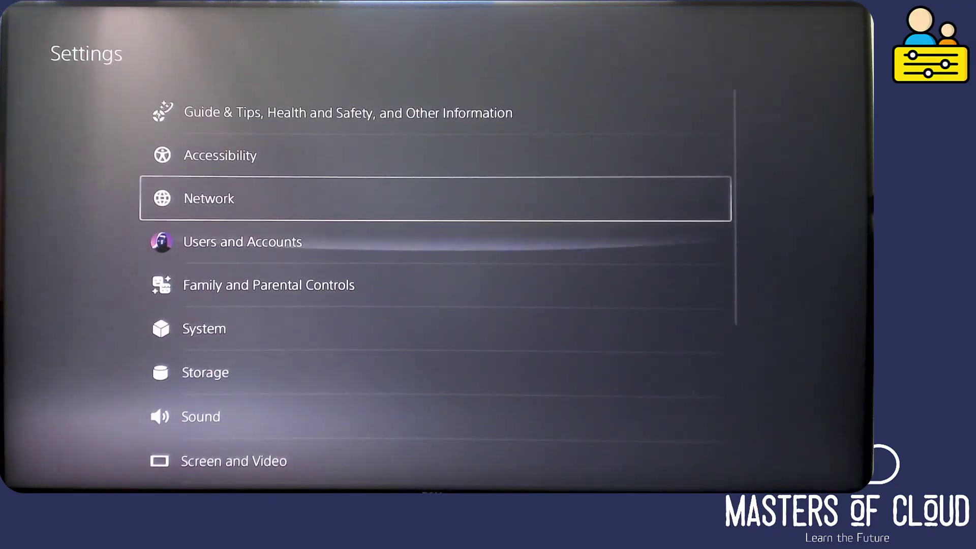
key("Down")
key("Down")
key("Return")
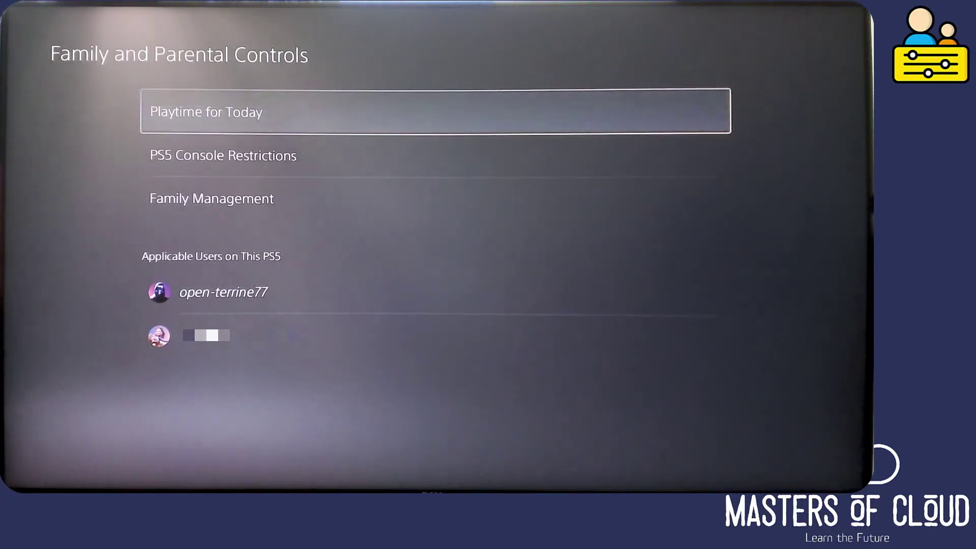
key("Return")
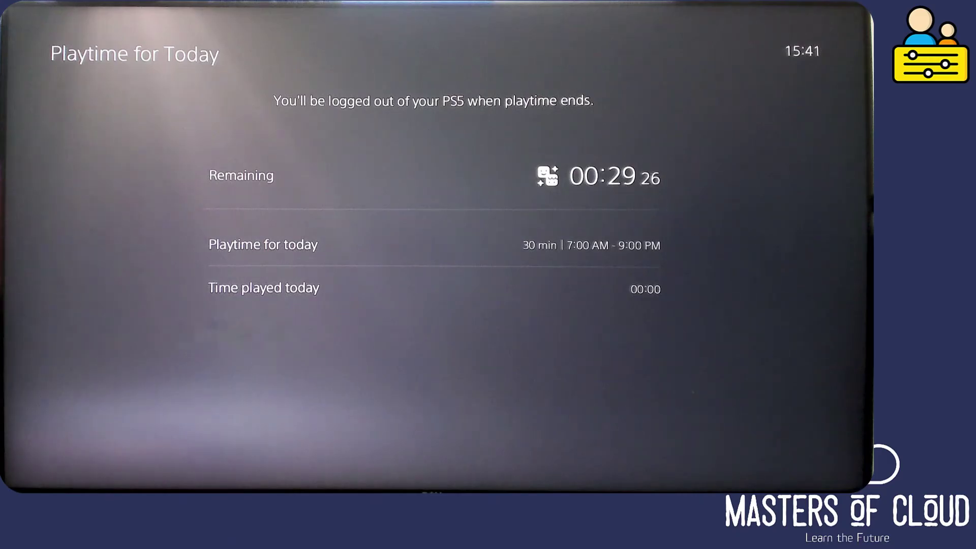
key("Escape")
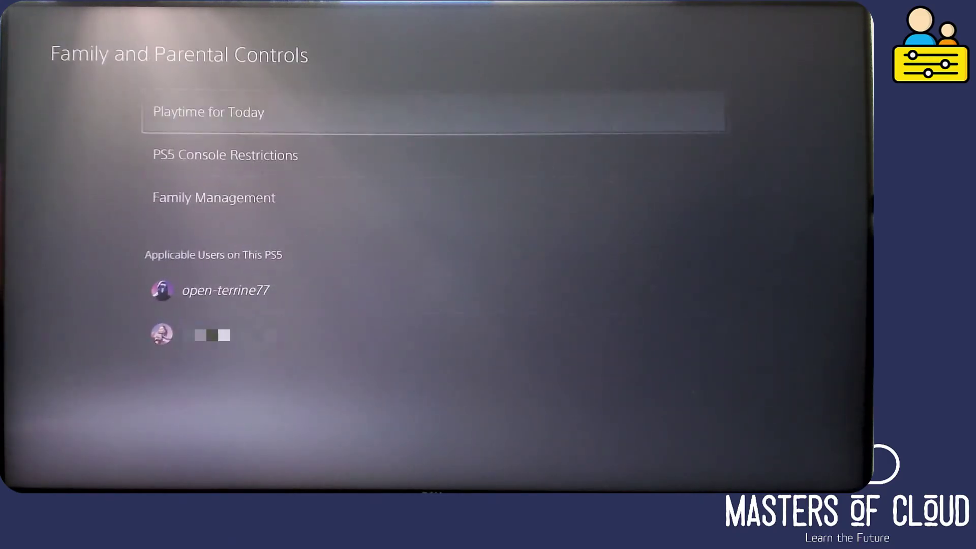
key("Down")
key("Down")
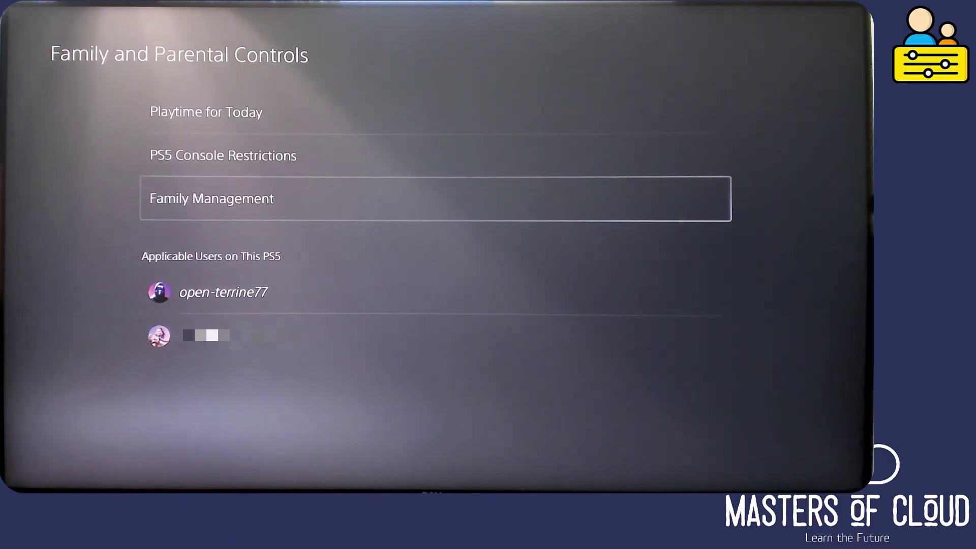
- Enter the console restriction passcode, look through the Family Management member list, and return to Settings
key("Up")
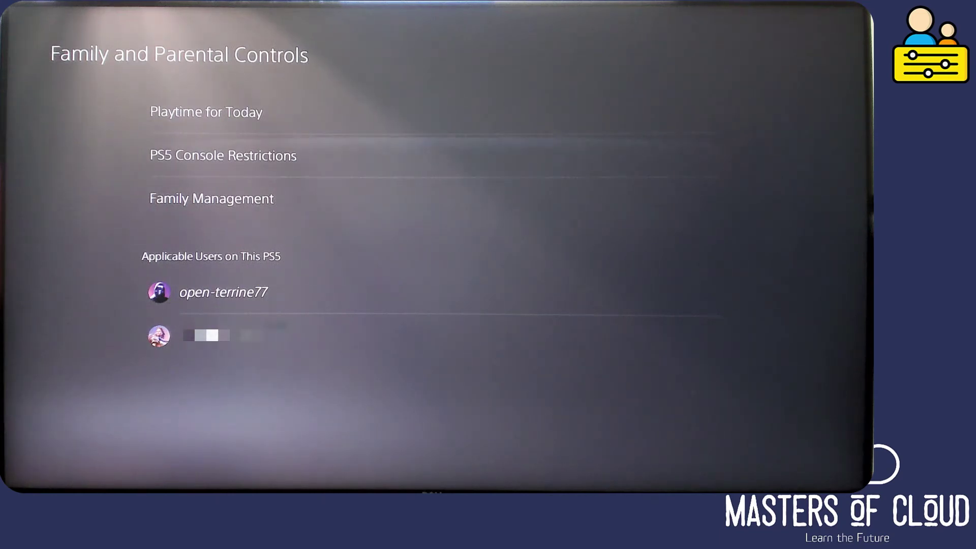
key("Return")
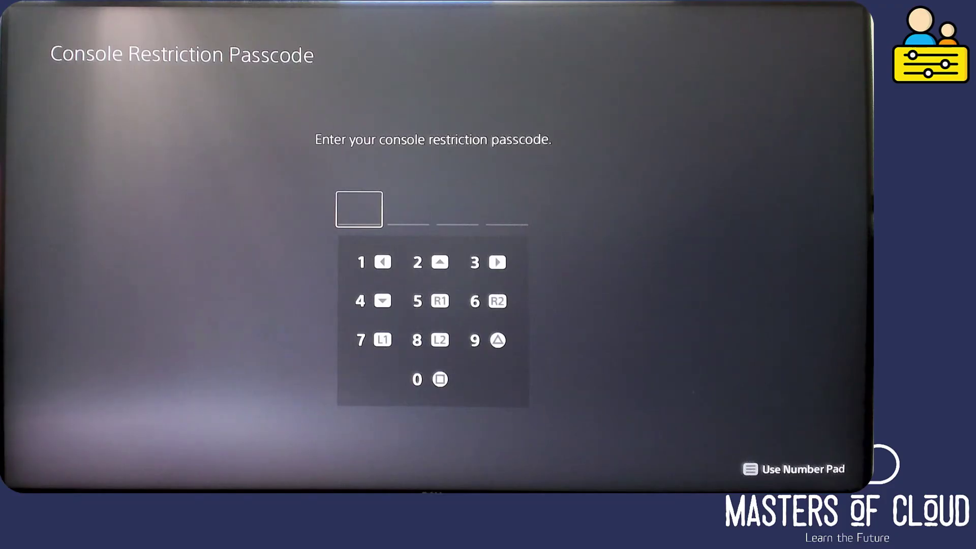
key("Escape")
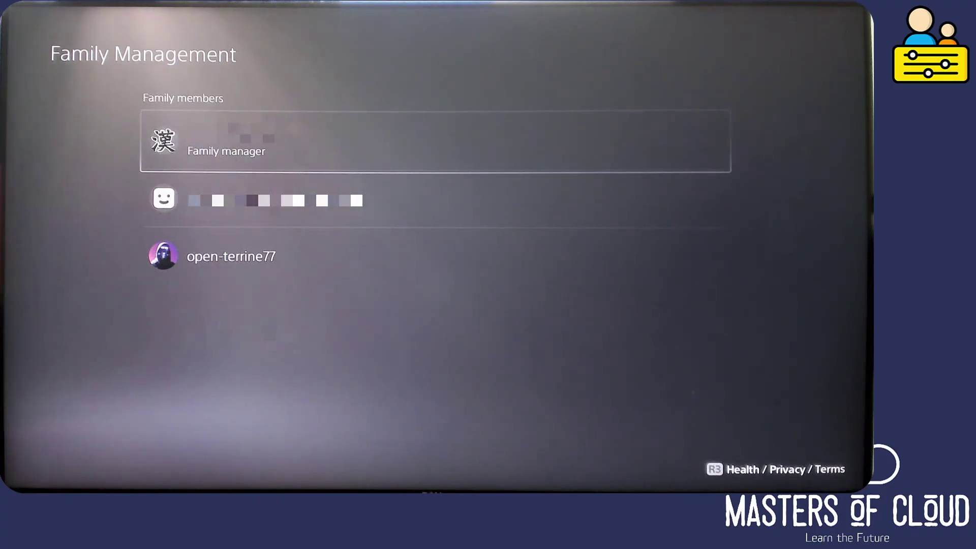
key("Down")
key("Down")
key("Up")
key("Up")
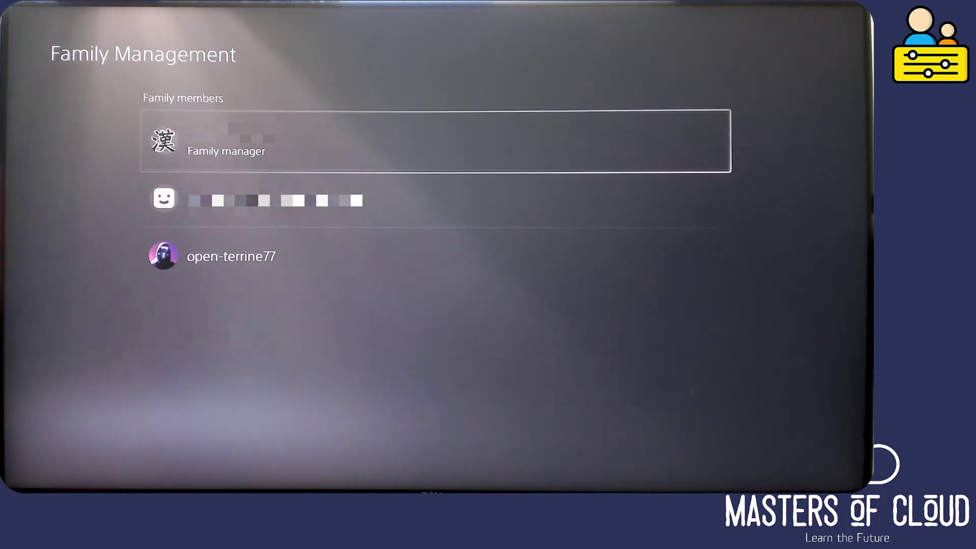
key("Escape")
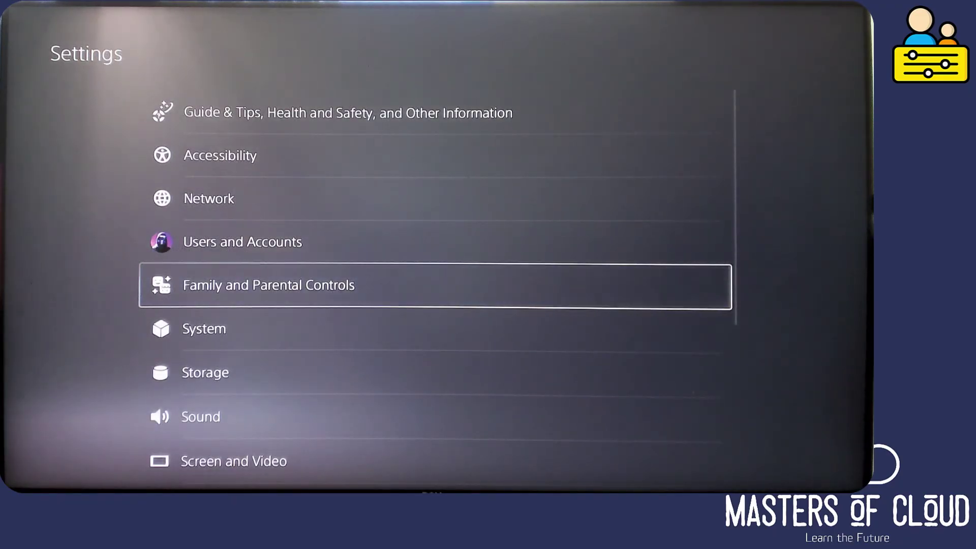
- Exit Settings back to the home screen
key("Return")
key("Up")
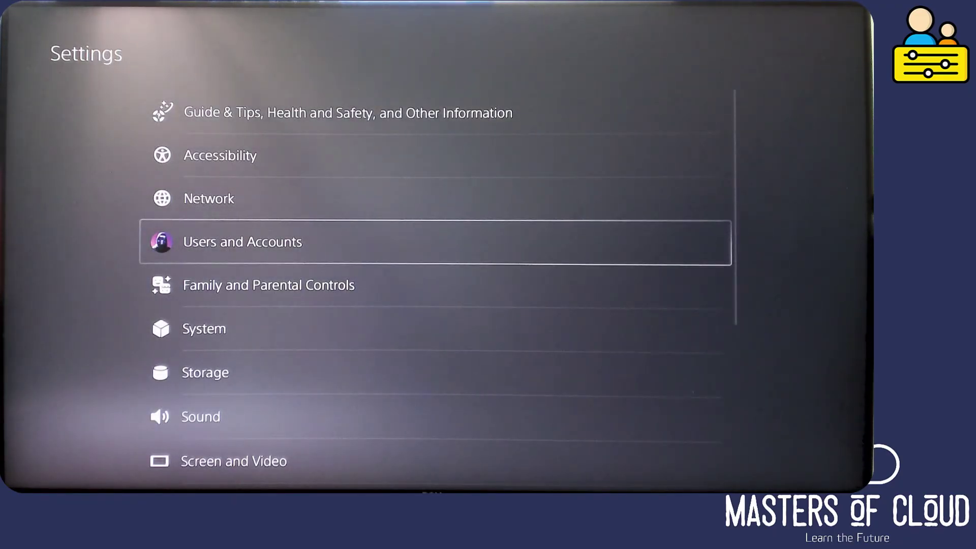
key("Up")
key("Up")
key("Escape")
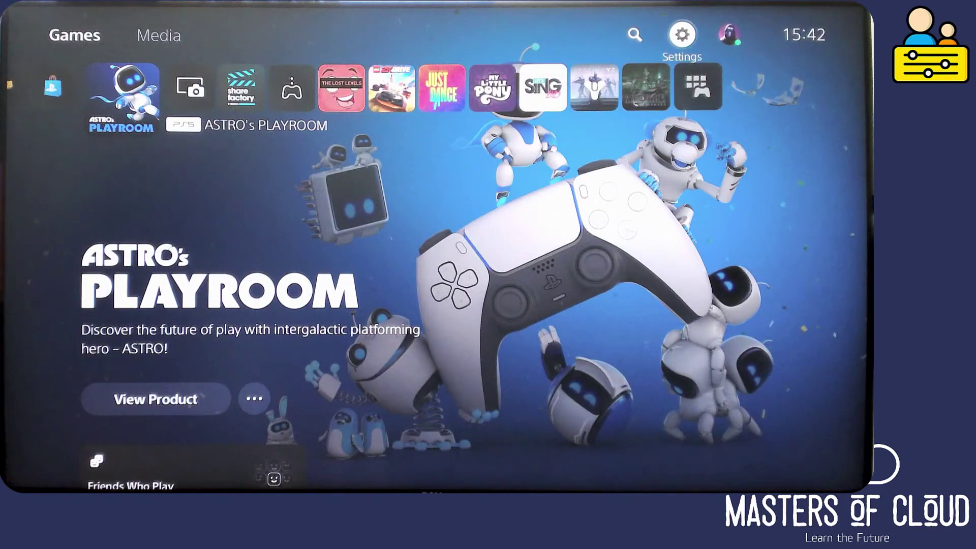
- Try launching Destiny 2 and cancel the parental-controls block message
key("Left")
key("Left")
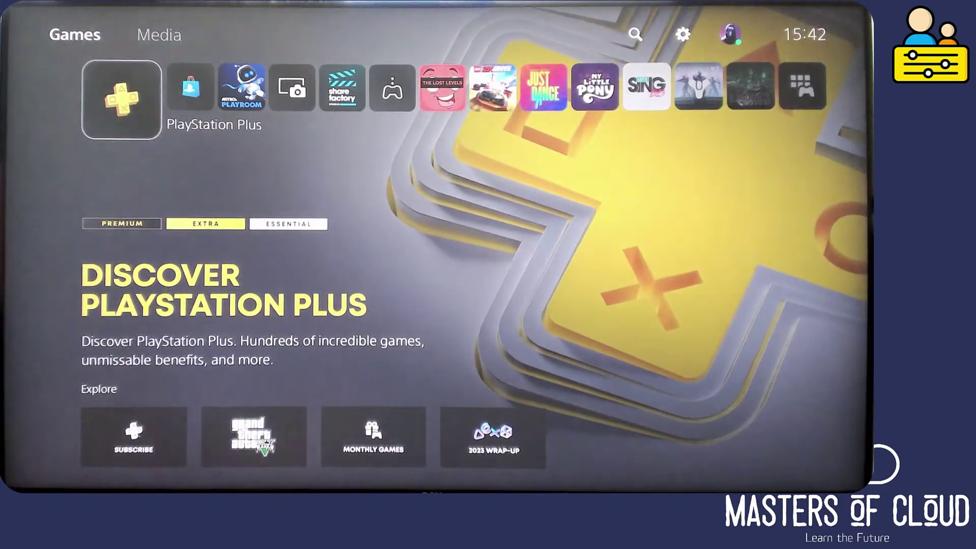
key("Right")
key("Left")
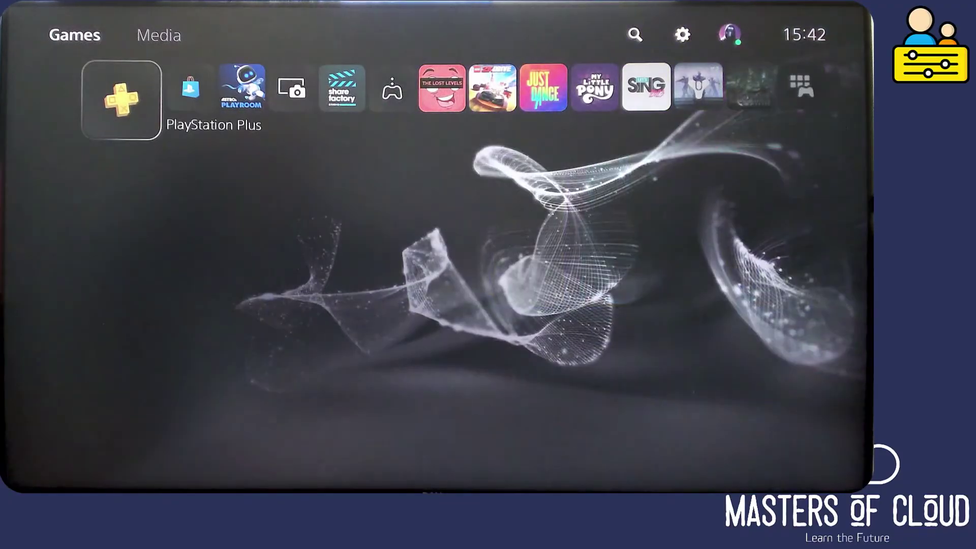
key("Right")
key("Right")
key("Right")
key("Right")
key("Right")
key("Right")
key("Right")
key("Right")
key("Right")
key("Right")
key("Right")
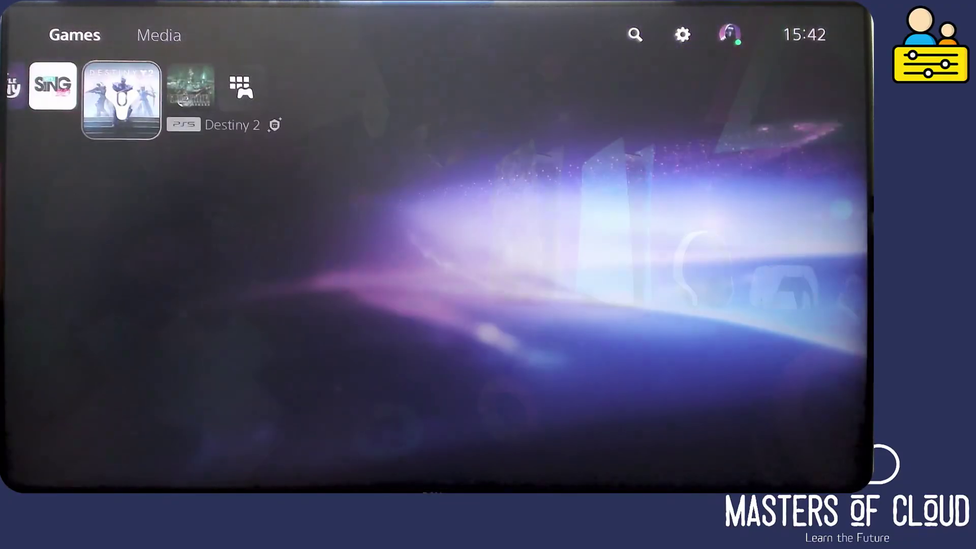
key("Return")
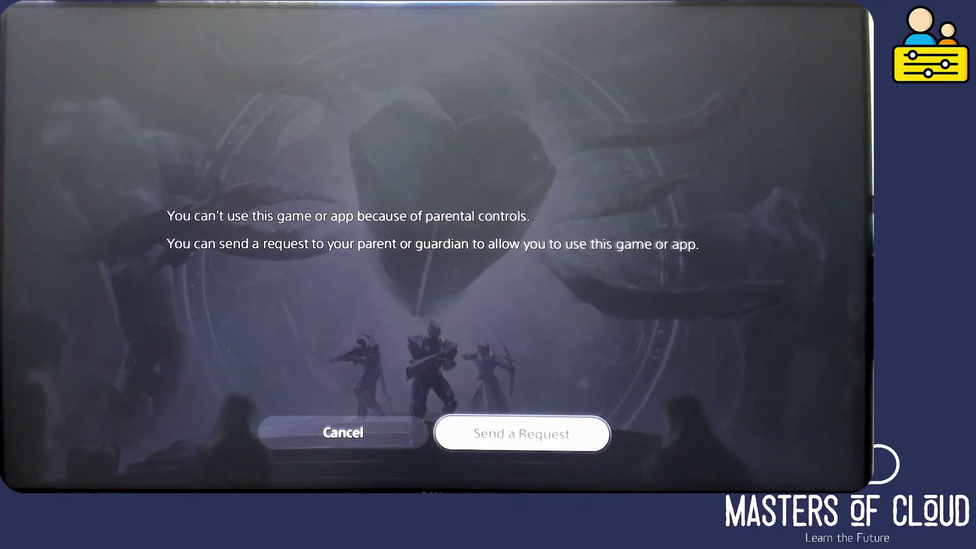
key("Left")
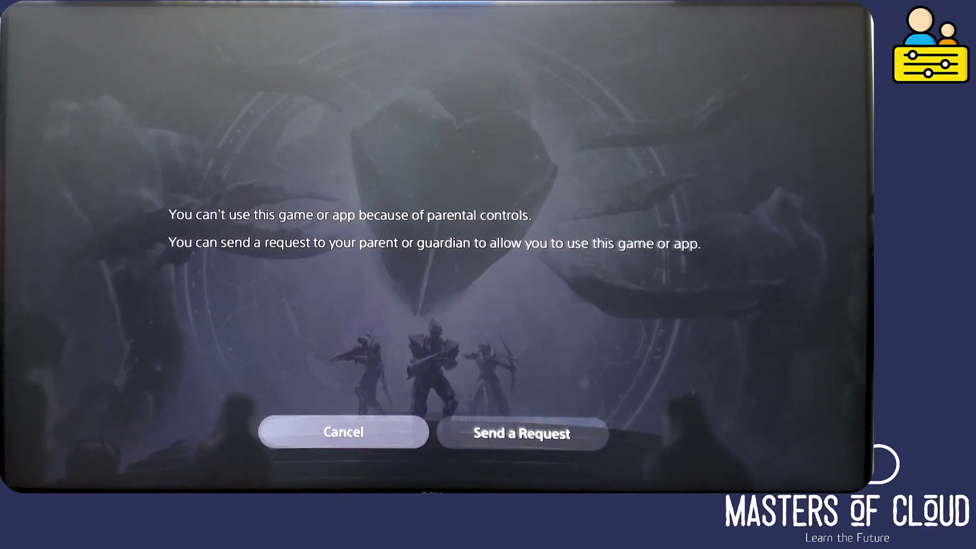
key("Return")
- Launch Mr. Hibbl: The Lost Levels with Play Game
key("Left")
key("Right")
key("Right")
key("Right")
key("Right")
key("Right")
key("Right")
key("Right")
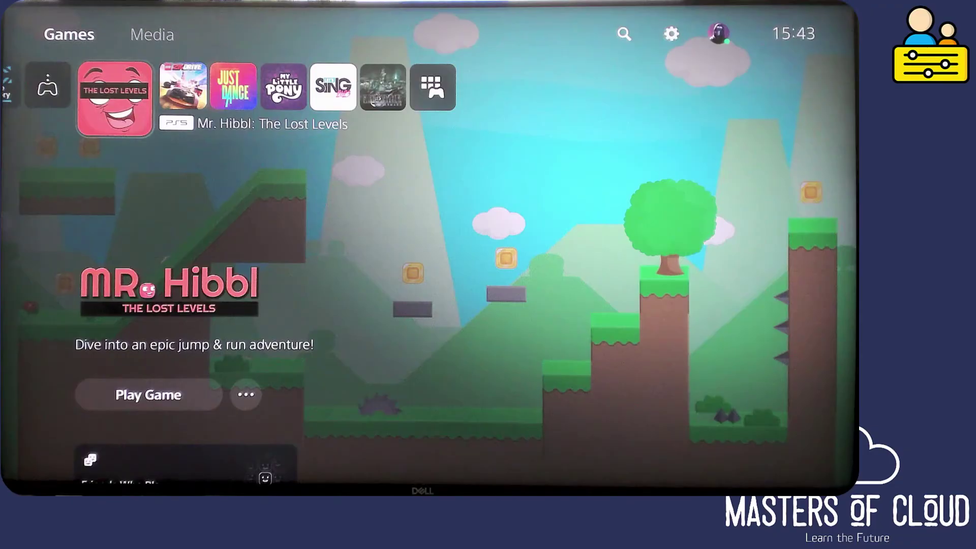
key("Right")
key("Left")
key("Down")
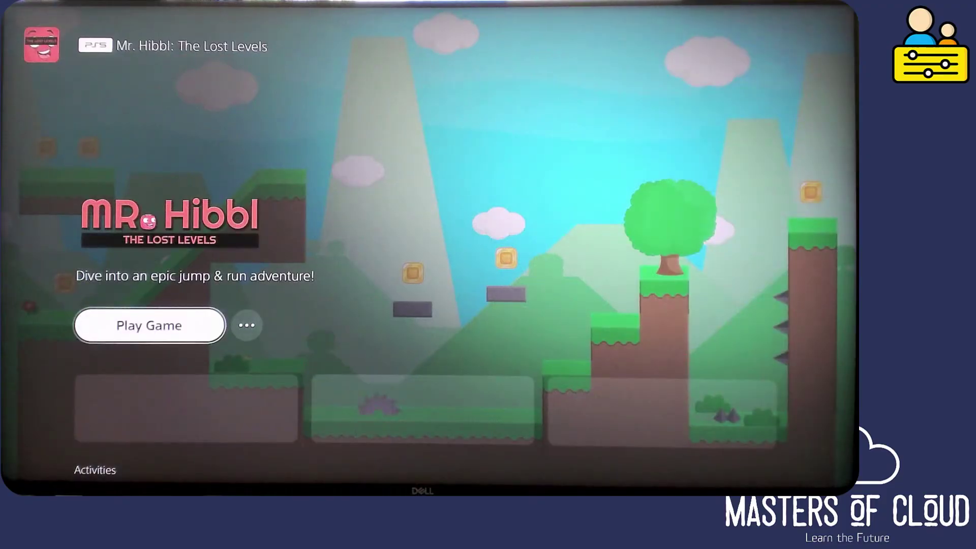
key("Return")
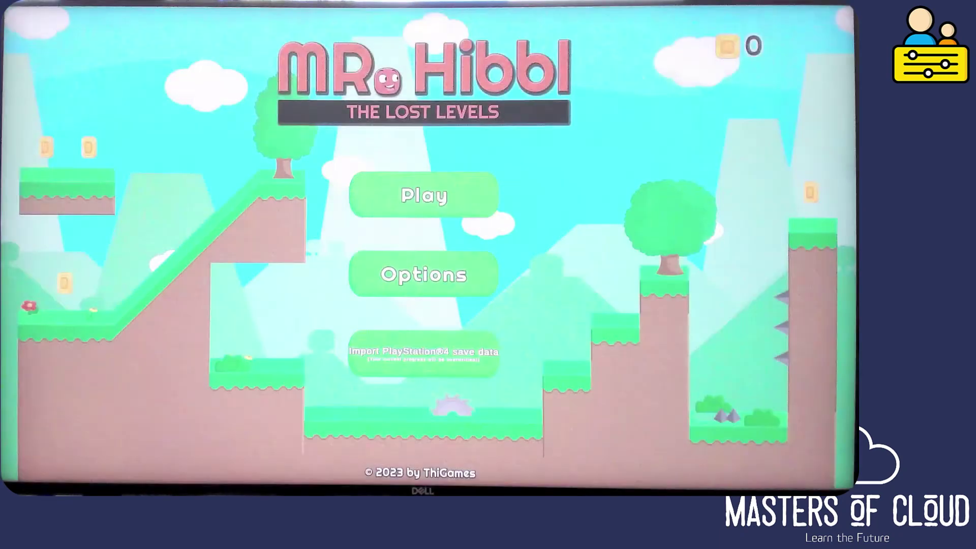
- Return to the home screen and open the Game Library
key("super")
key("Right")
key("Right")
key("Right")
key("Right")
key("Right")
key("Right")
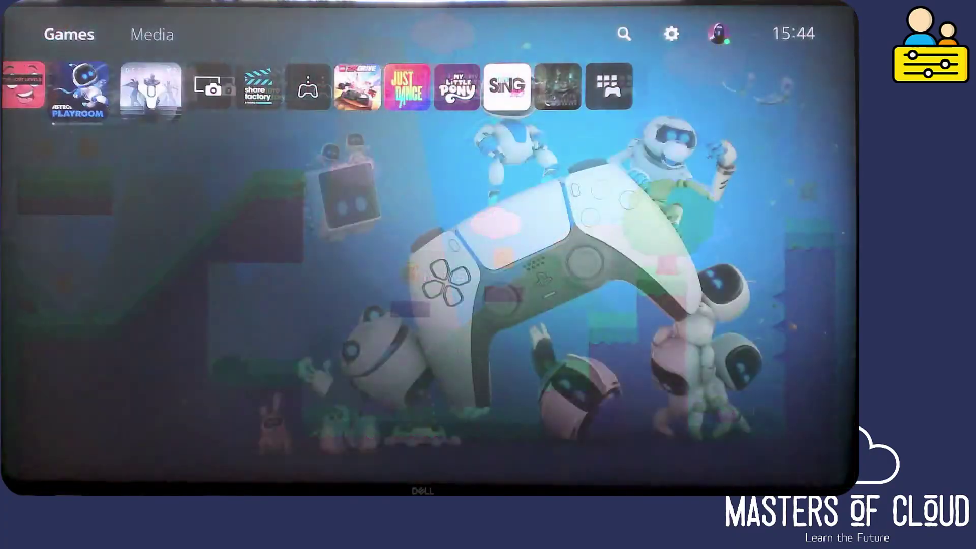
key("Right")
key("Right")
key("Right")
key("Right")
key("Right")
key("Right")
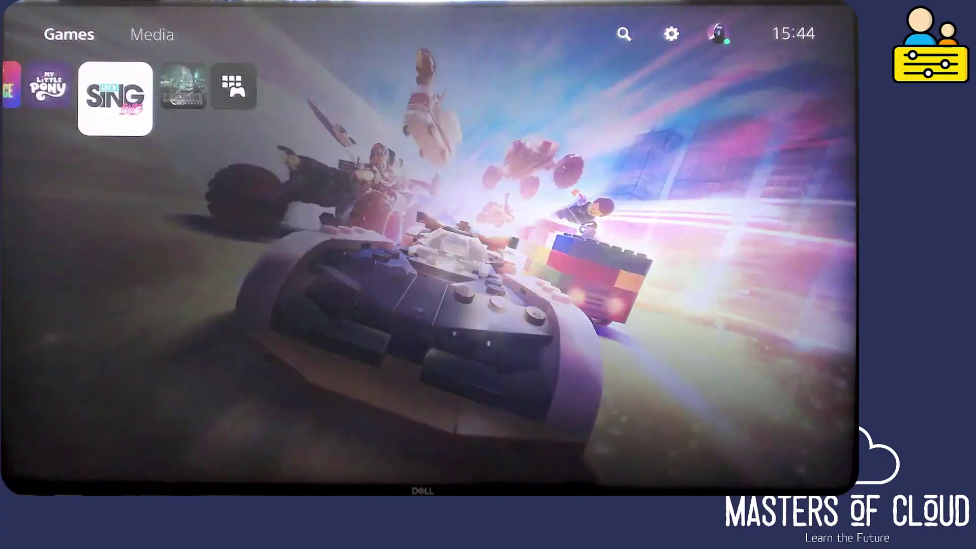
key("Return")
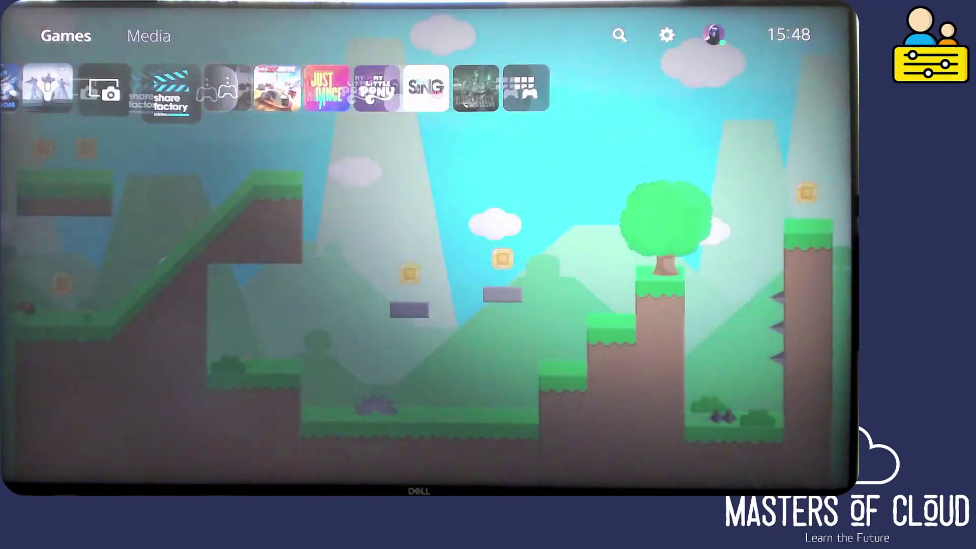
- Launch Destiny 2 again and choose Send a Request on the block dialog
key("Right")
key("Right")
key("Right")
key("Right")
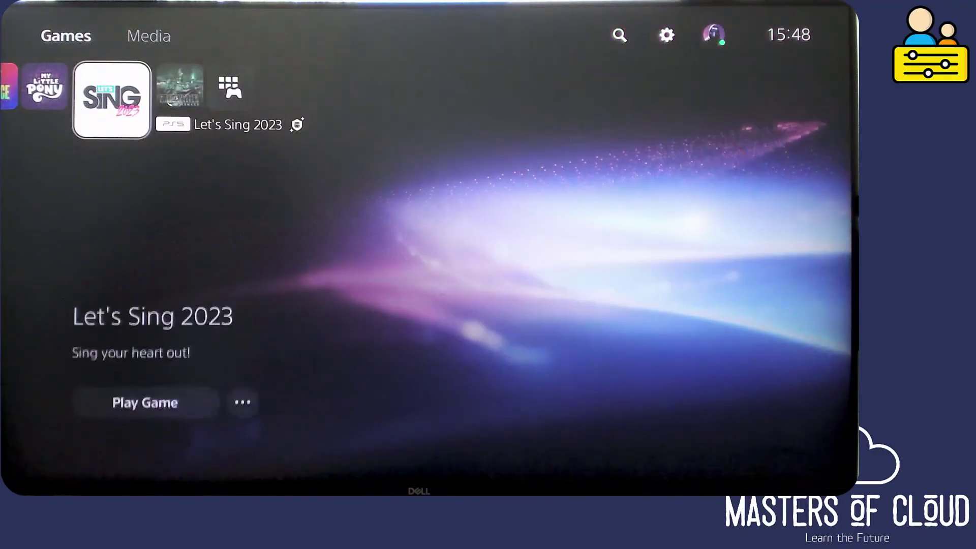
key("Left")
key("Left")
key("Left")
key("Left")
key("Left")
key("Left")
key("Left")
key("Left")
key("Left")
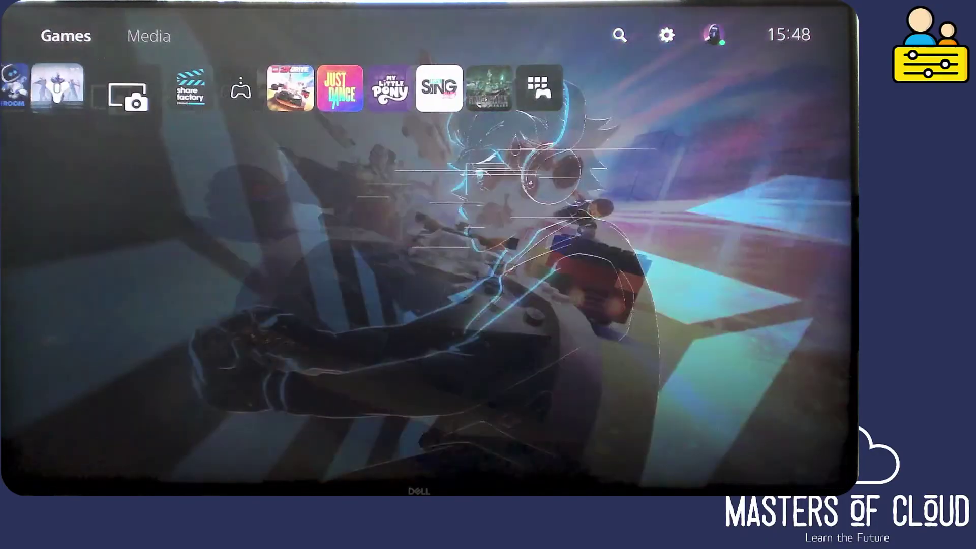
key("Right")
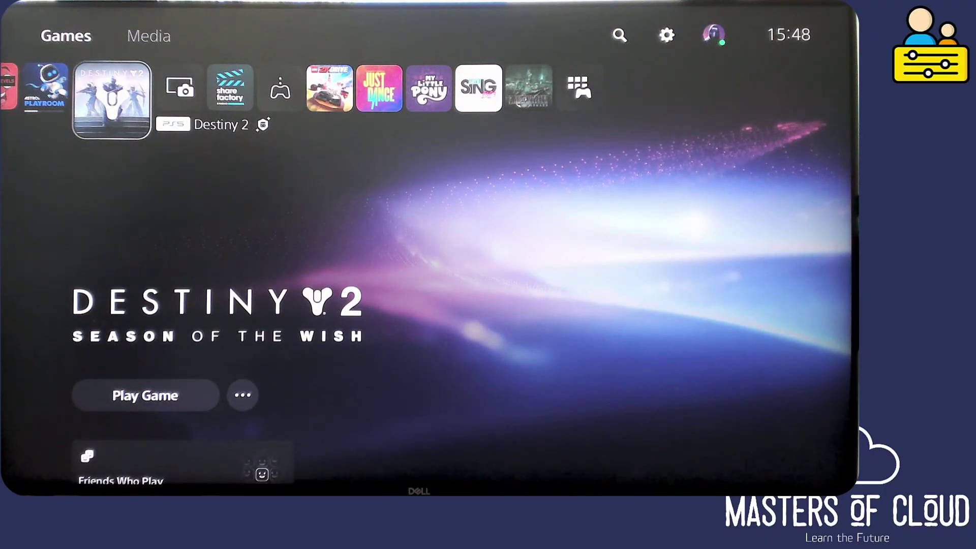
key("Return")
key("Left")
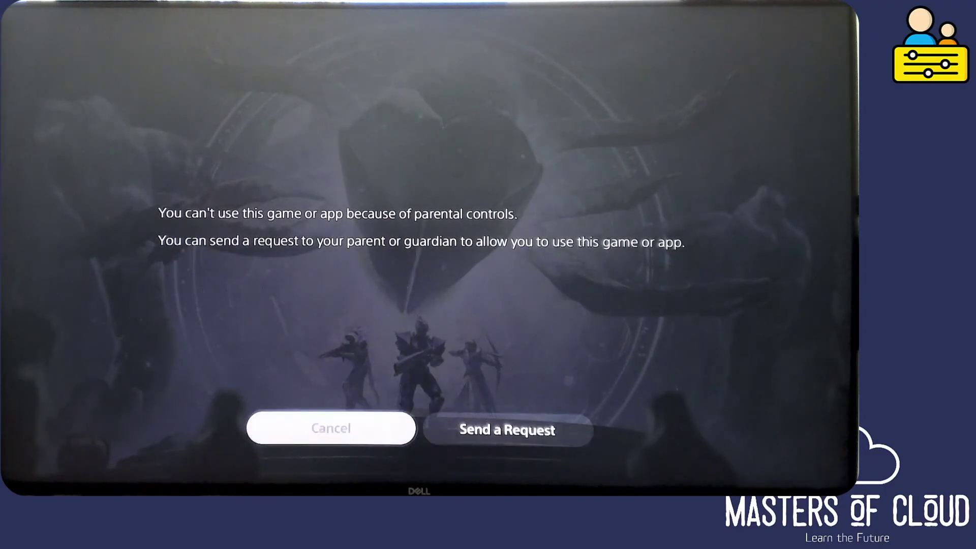
key("Right")
key("Return")
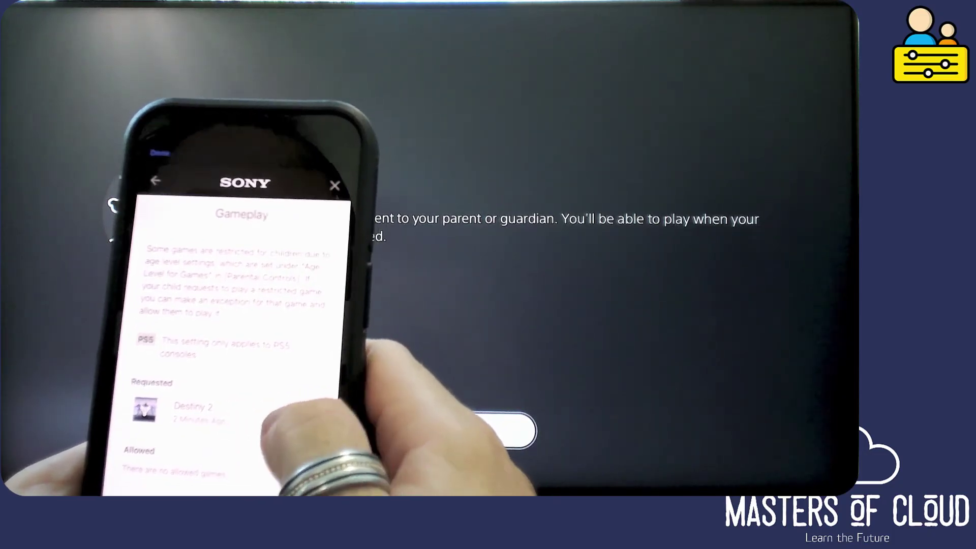
- In the PlayStation App, open the pending Destiny 2 request and tap Allow
left_click(274, 411)
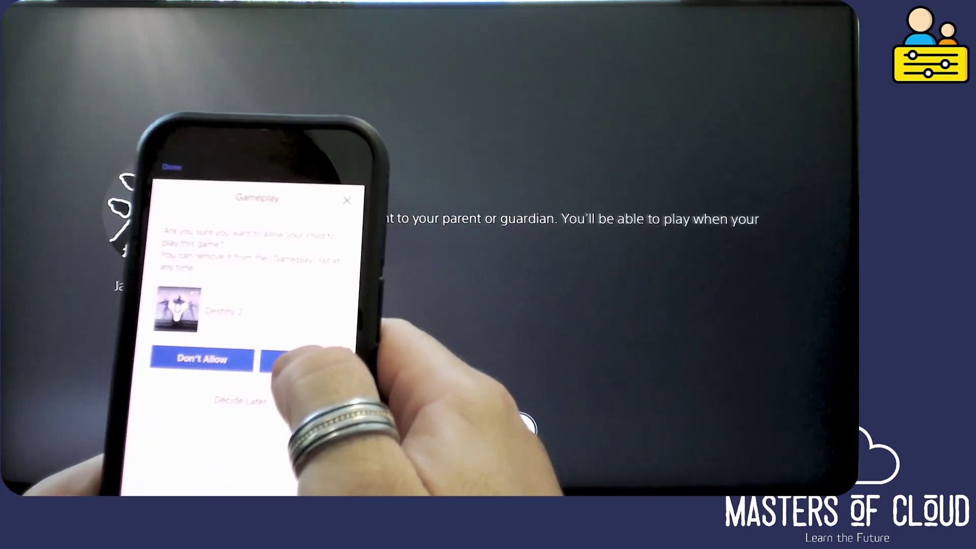
left_click(287, 360)
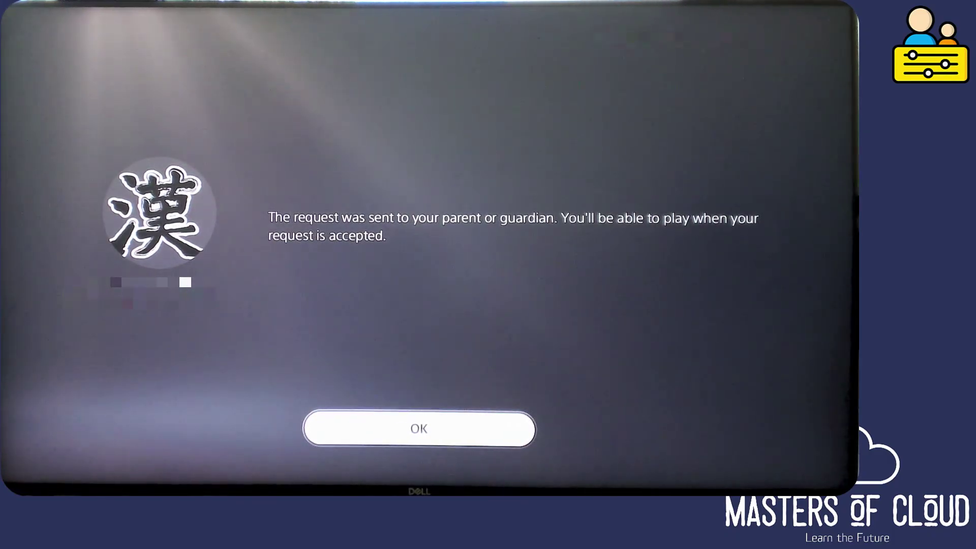
- Dismiss the request-sent message and launch the newly approved Destiny 2 on the child account
key("Return")
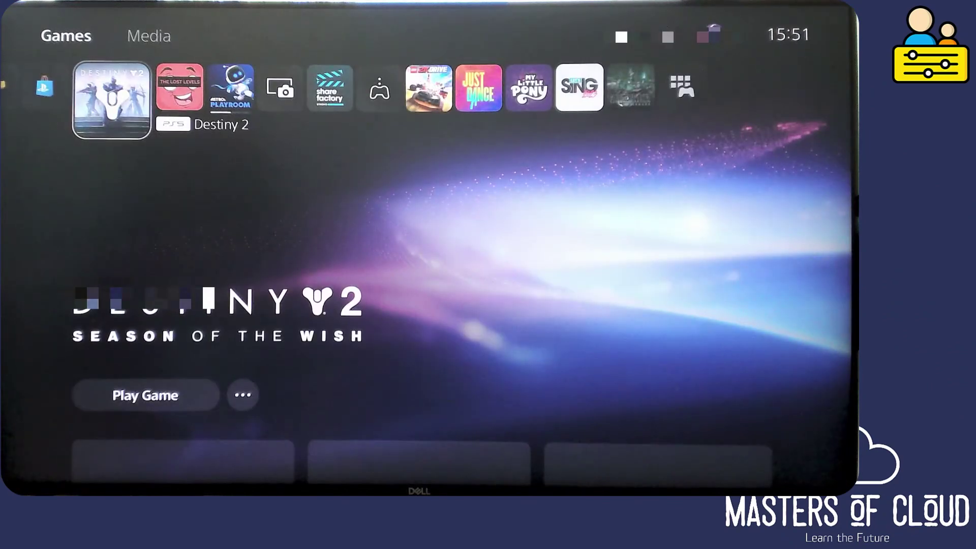
key("Return")
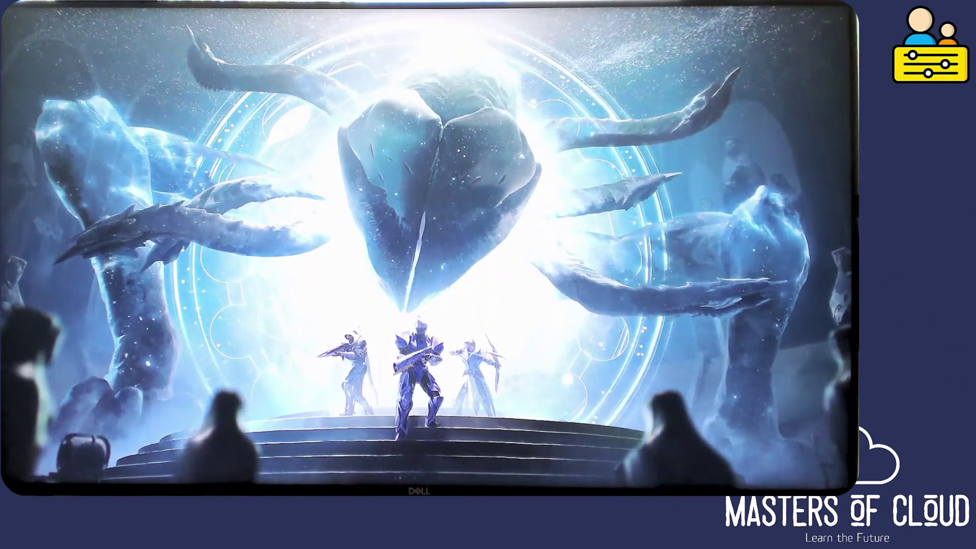